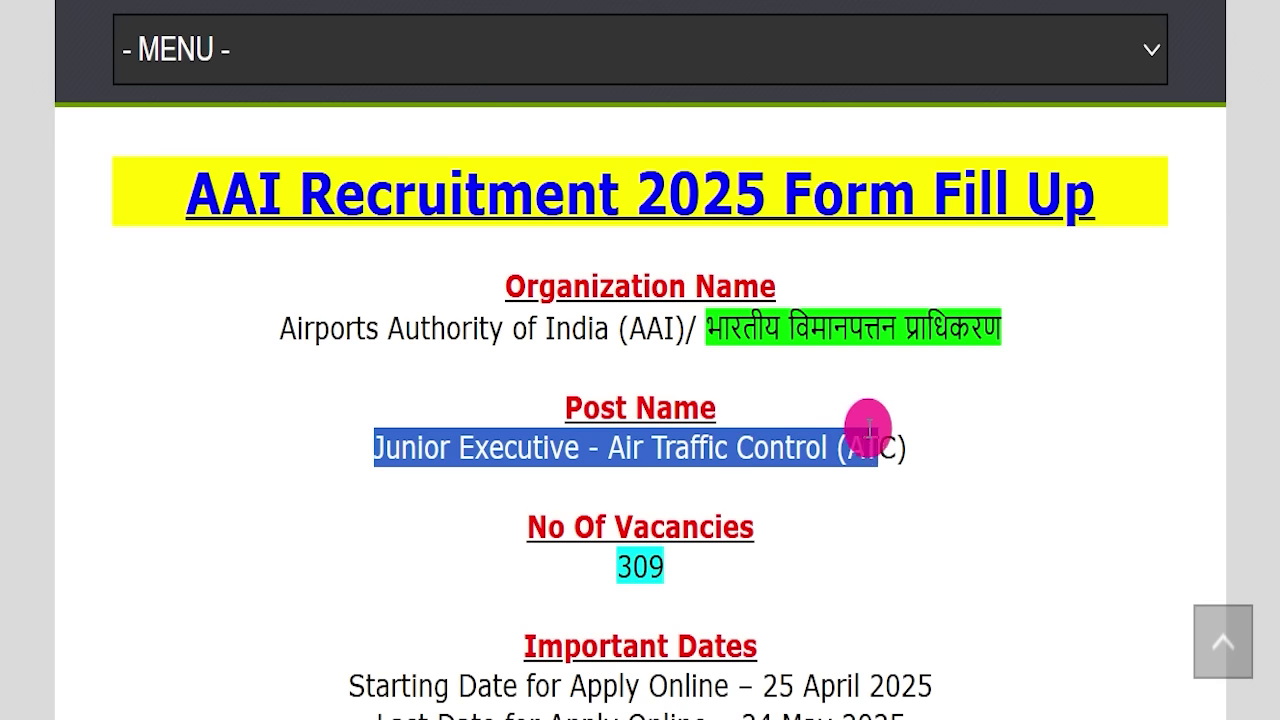
Check the vacancy count on the recruitment article, and look over the instructions and general links on the AAI ATC application portal.
left_click_drag(557, 555, 723, 545)
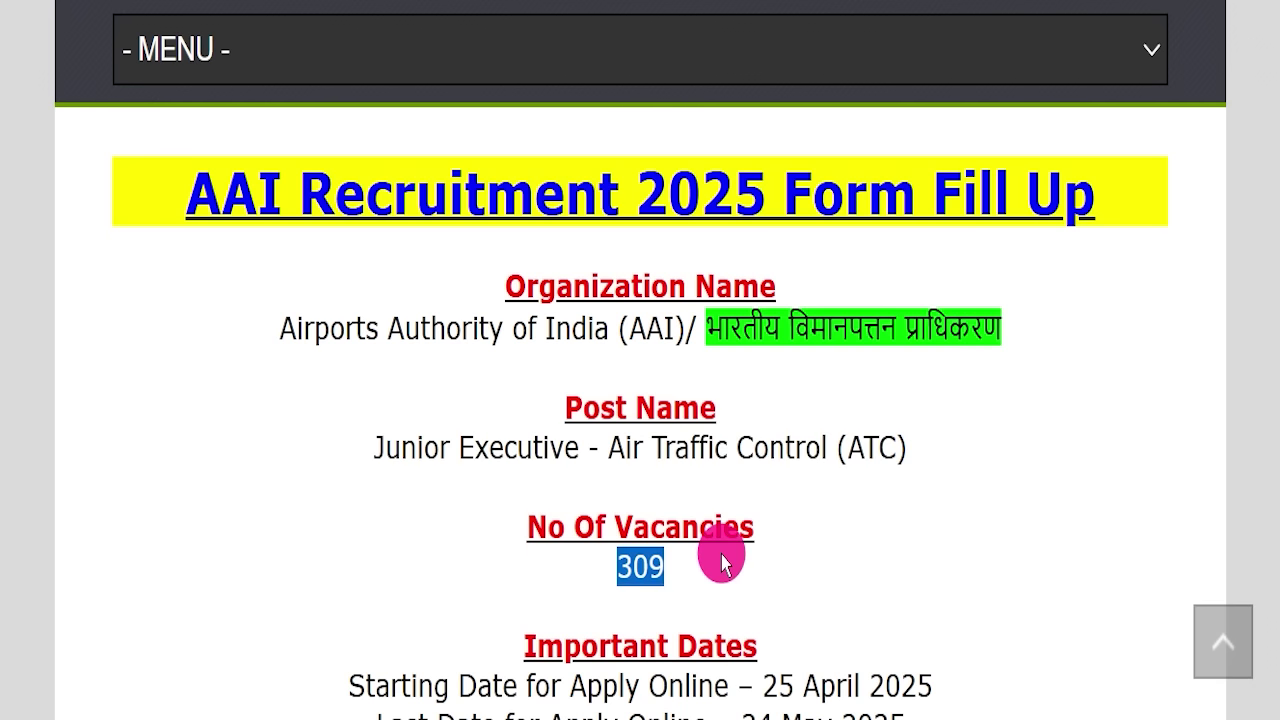
left_click(783, 560)
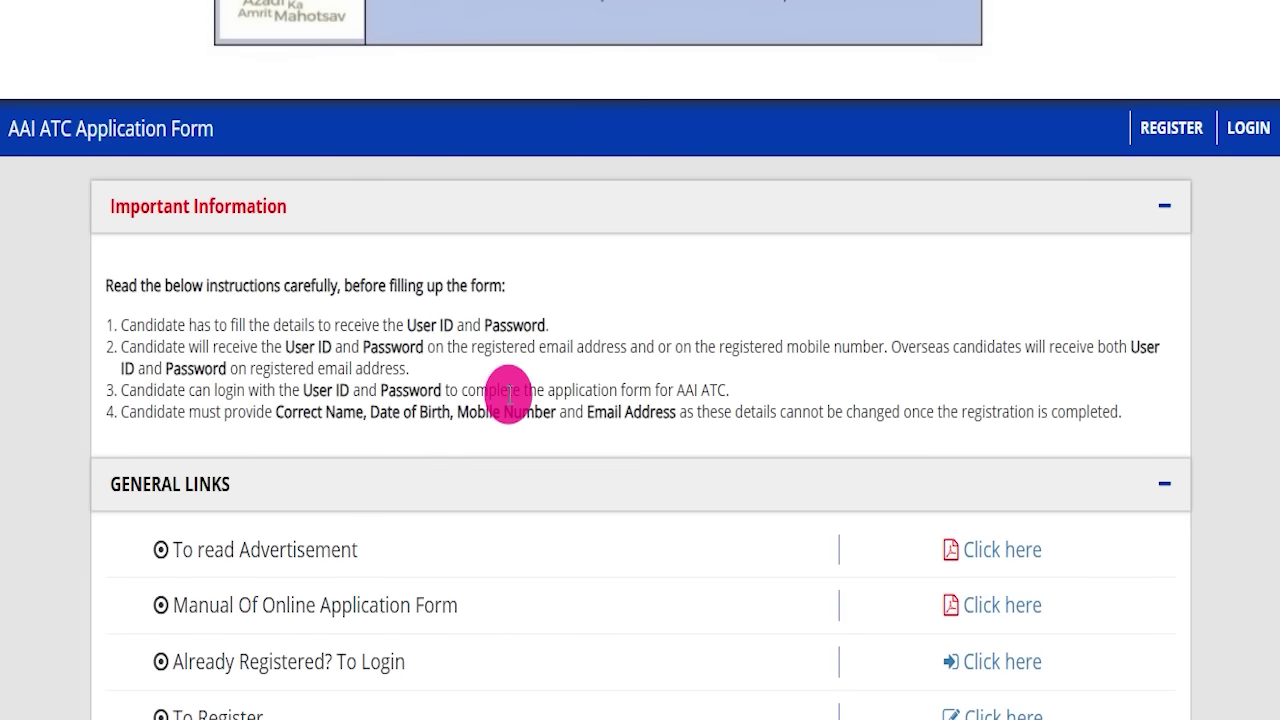
scroll(551, 474, "down", 5)
scroll(594, 520, "up", 7)
scroll(594, 524, "up", 1)
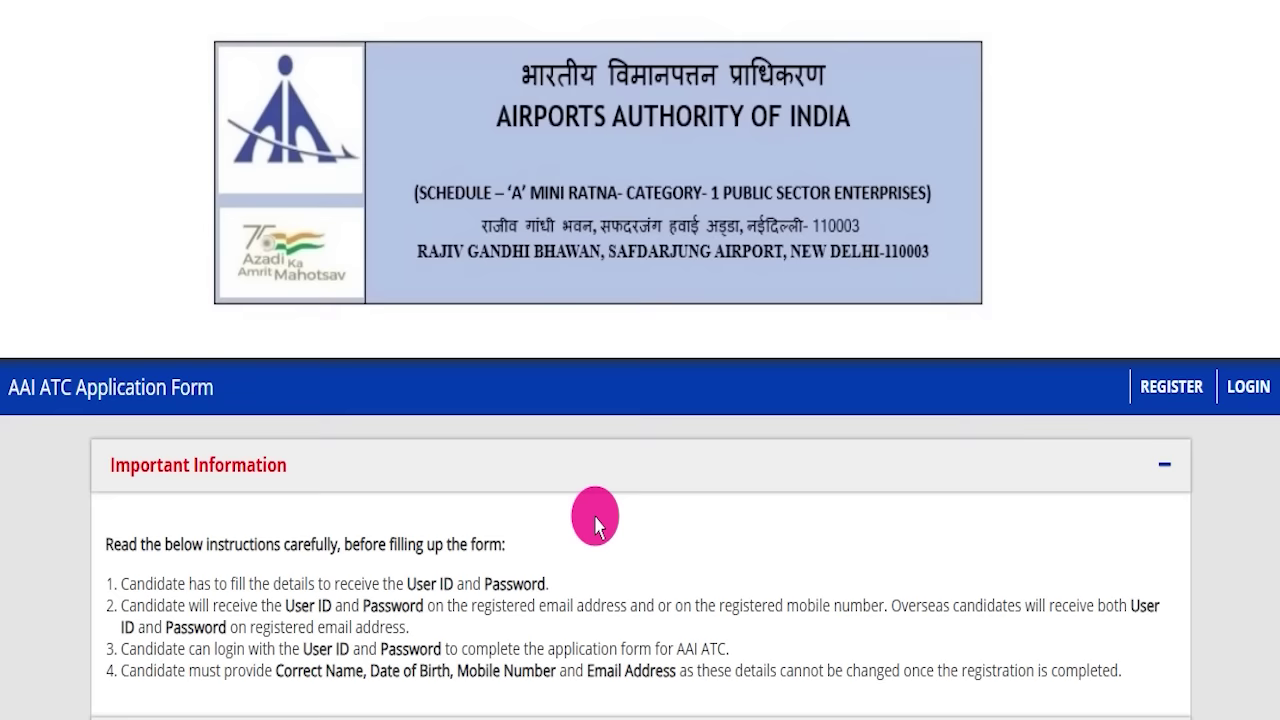
scroll(594, 524, "down", 5)
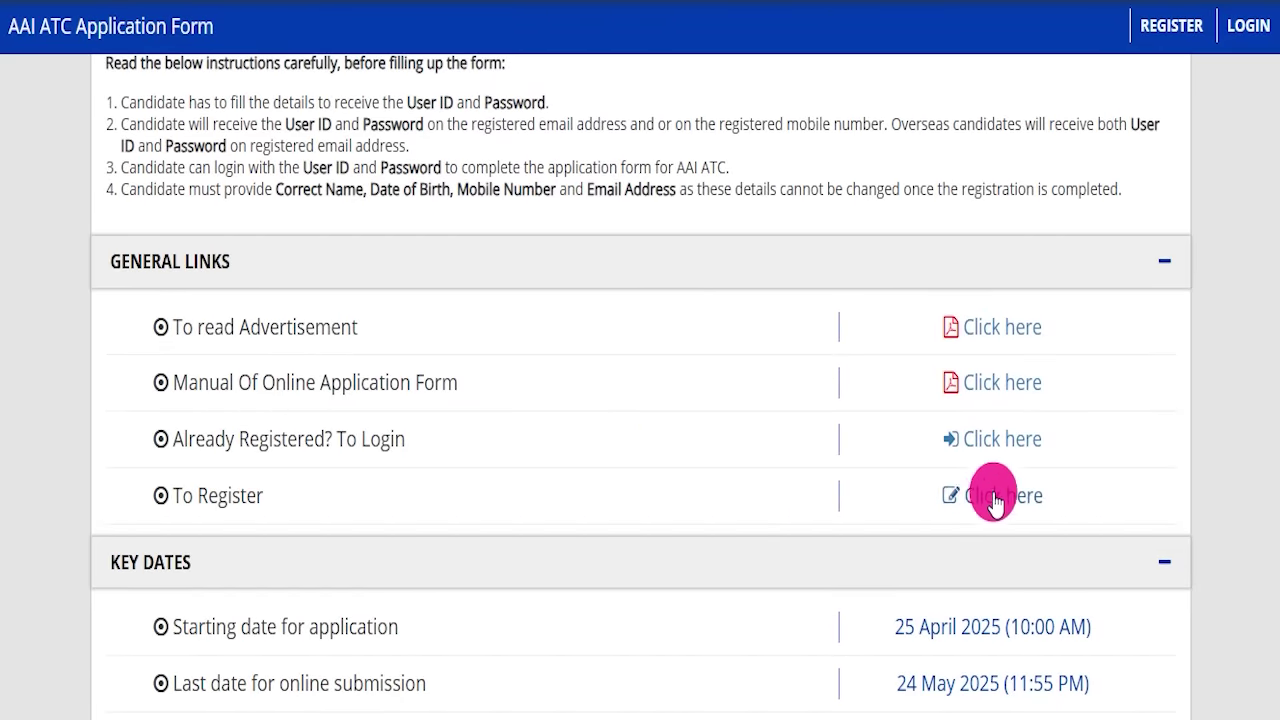
Open the login page for already registered candidates, look over its fields and return to the portal's home page.
left_click(1010, 444)
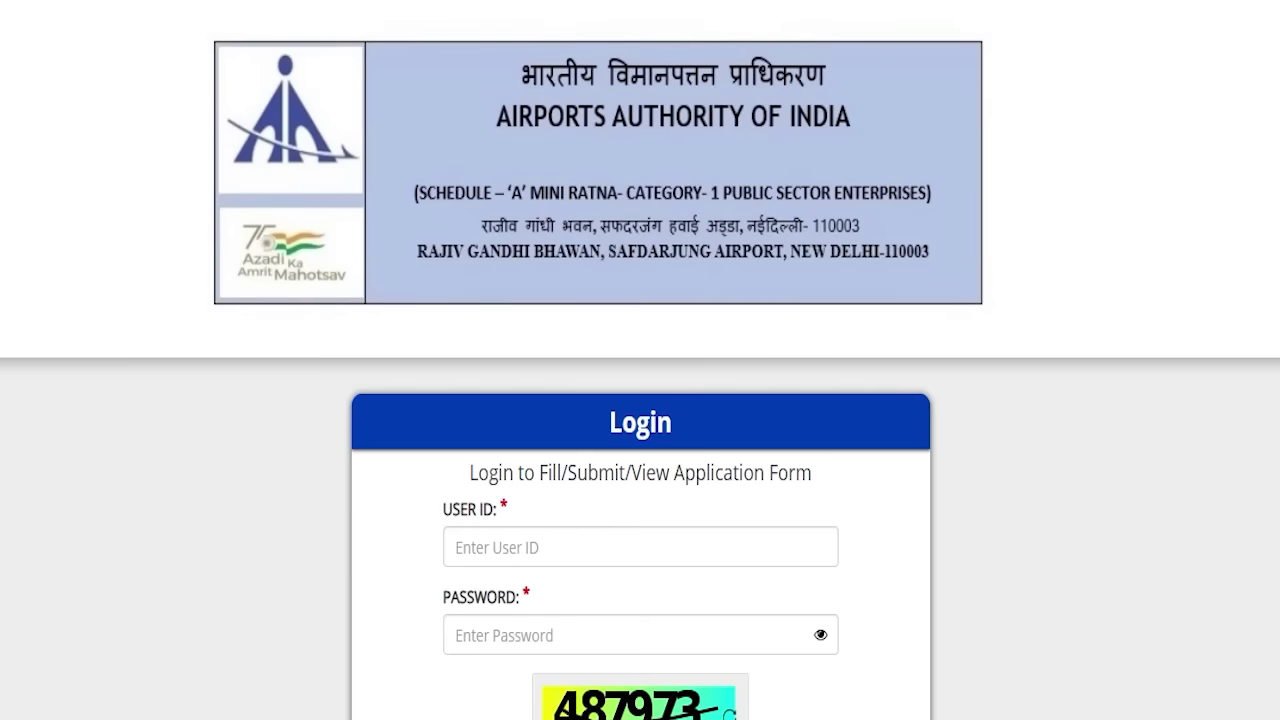
scroll(666, 340, "down", 3)
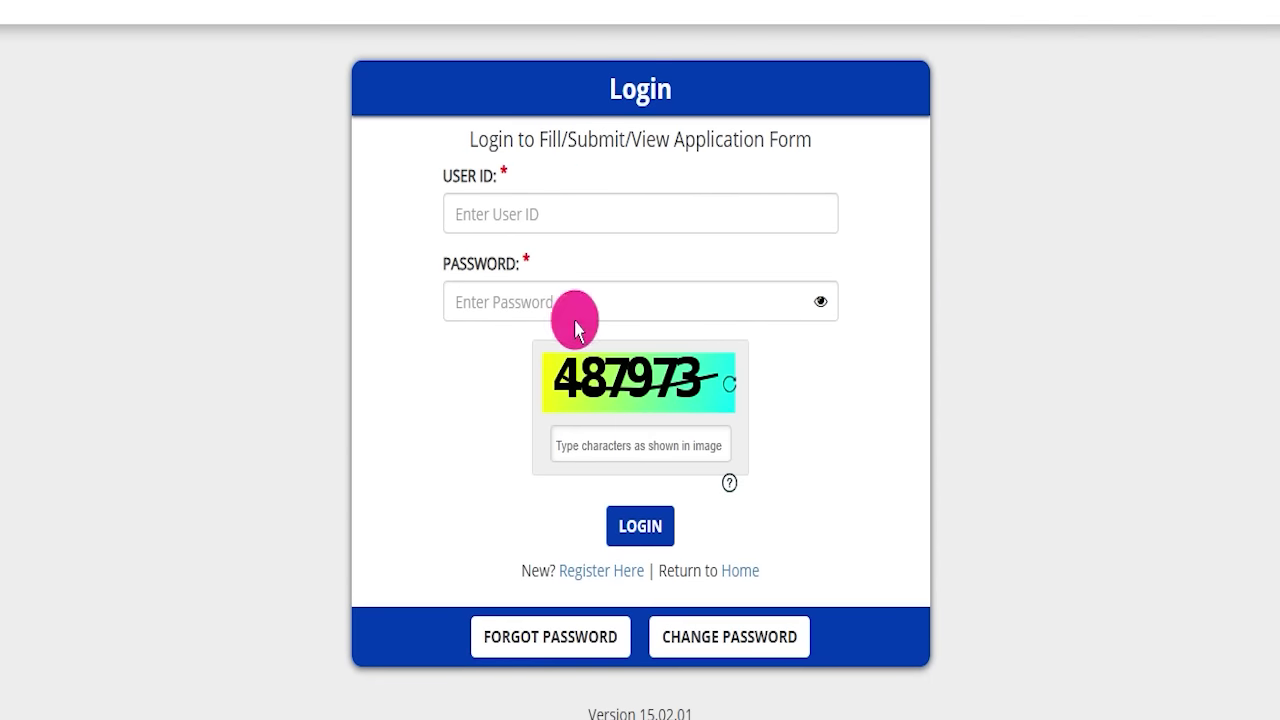
key("alt+Left")
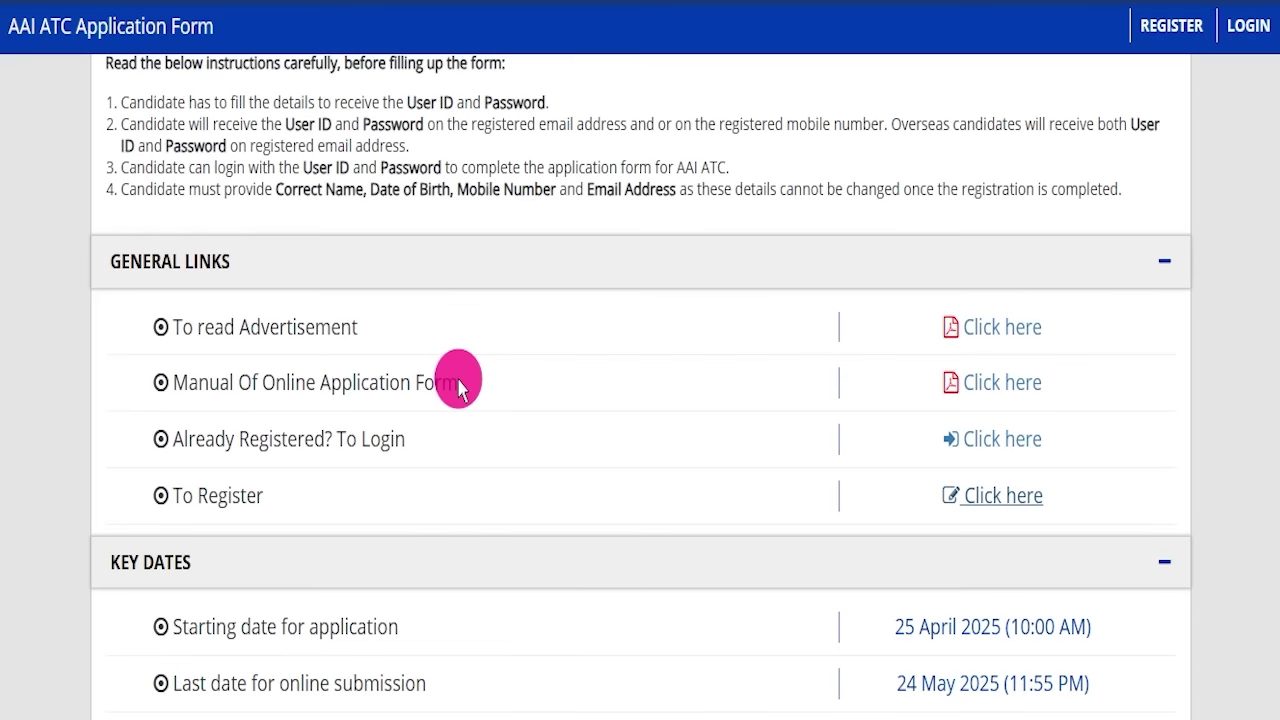
Read the form-filling instructions under Important Information on the portal's home page, marking the whole text.
scroll(458, 388, "up", 4)
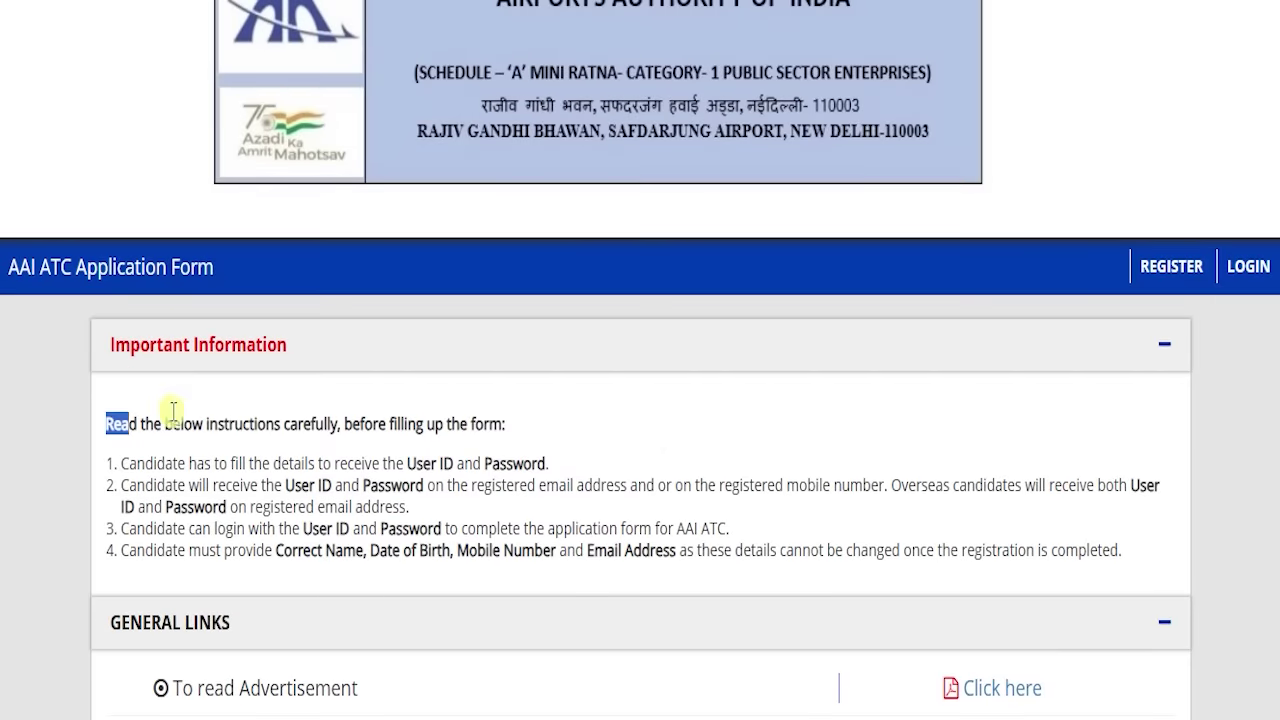
left_click_drag(173, 412, 1099, 541)
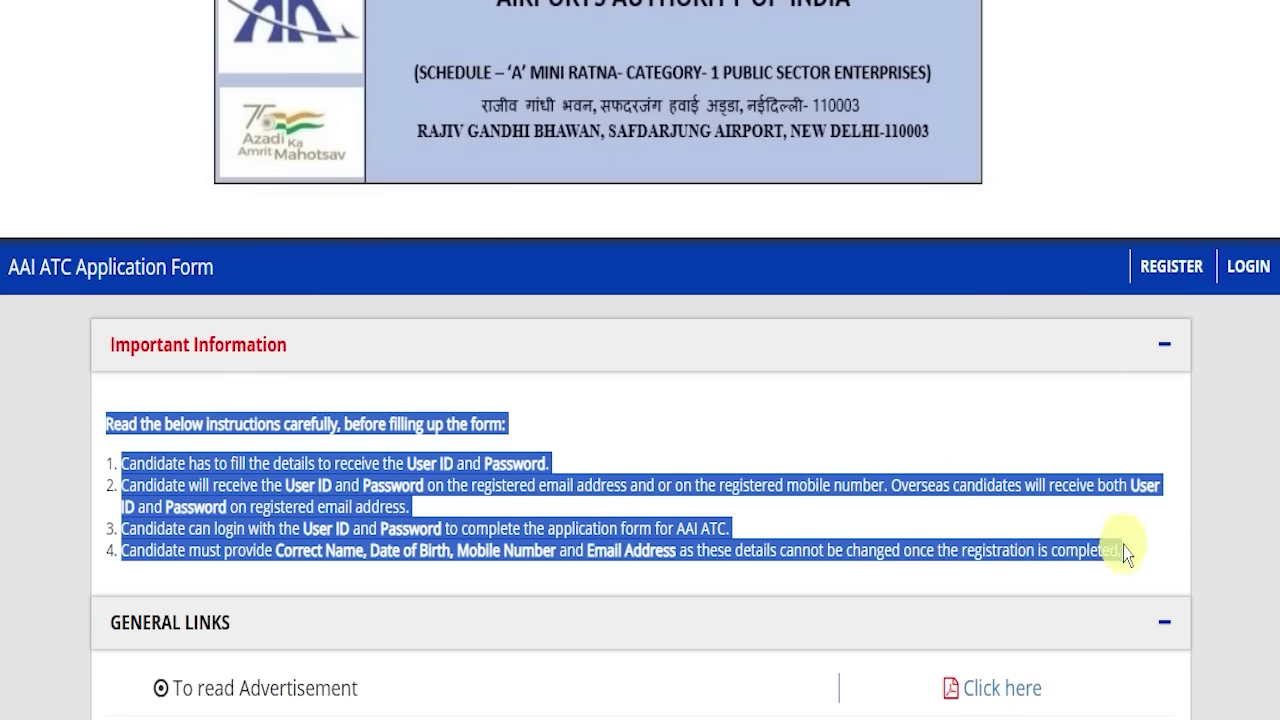
left_click(700, 471)
scroll(636, 493, "up", 1)
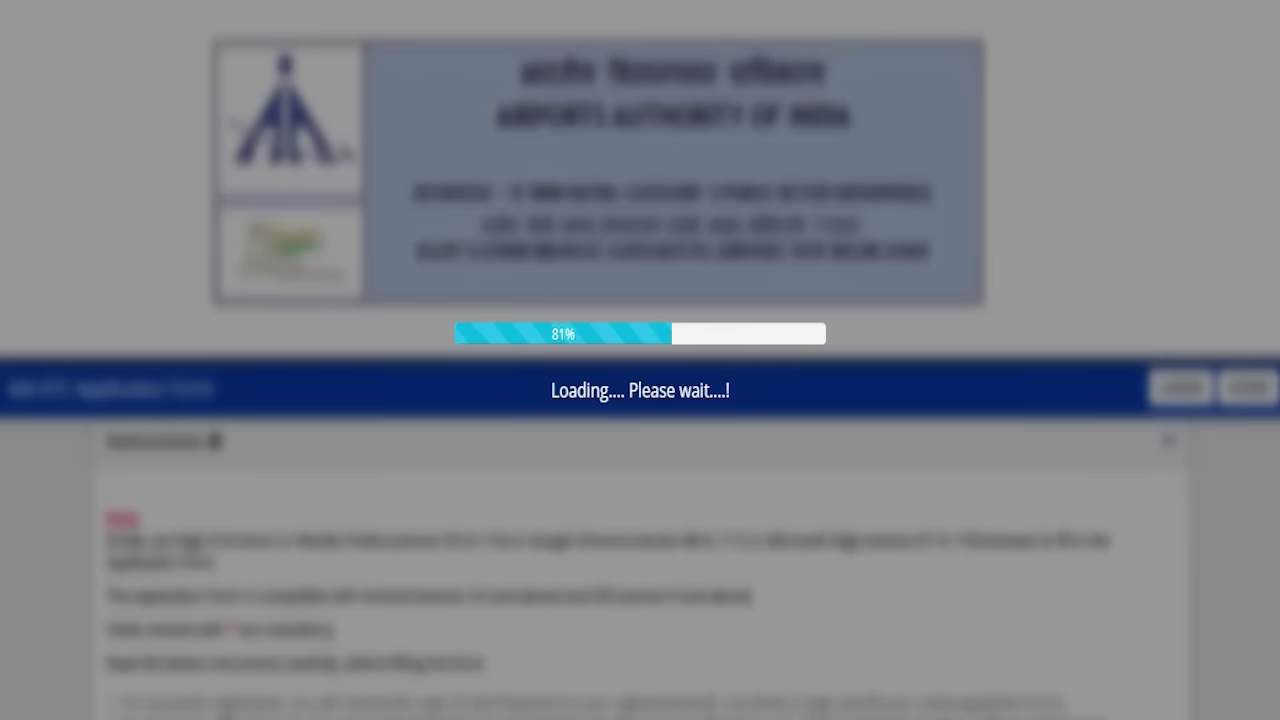
Look through the registration page from its instructions to the declaration section and return to its beginning.
scroll(607, 278, "down", 5)
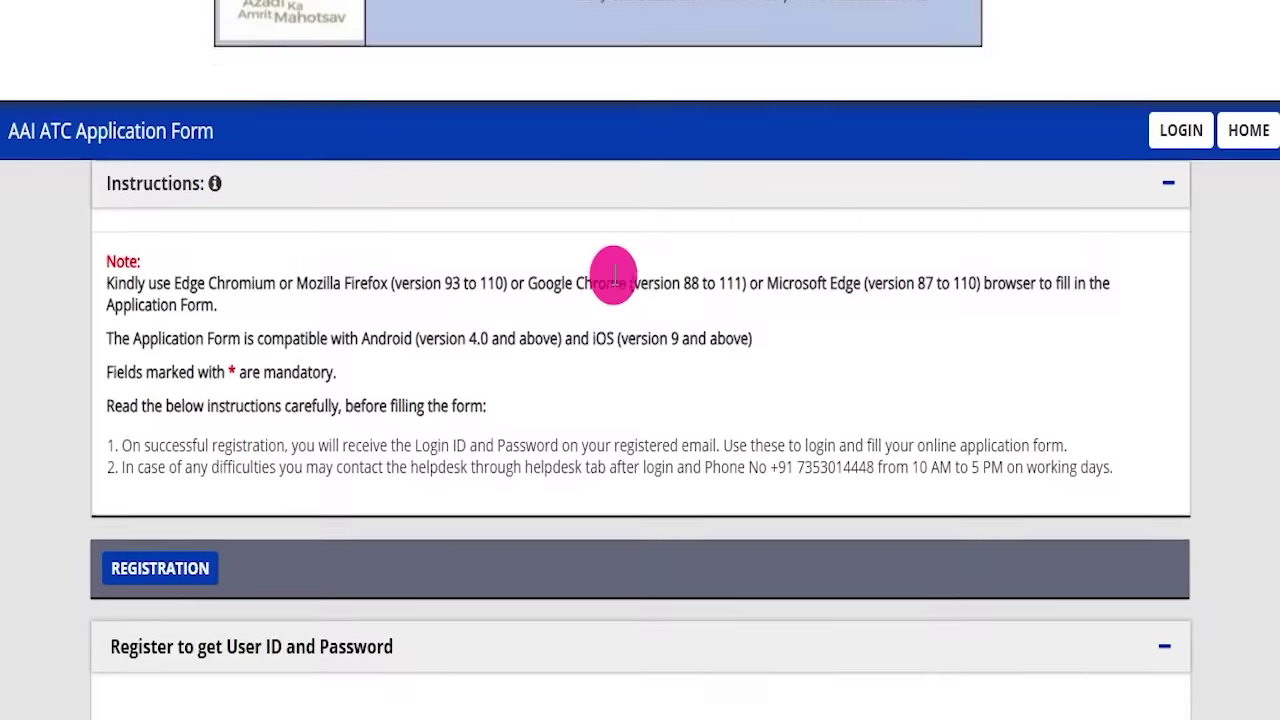
scroll(615, 292, "down", 7)
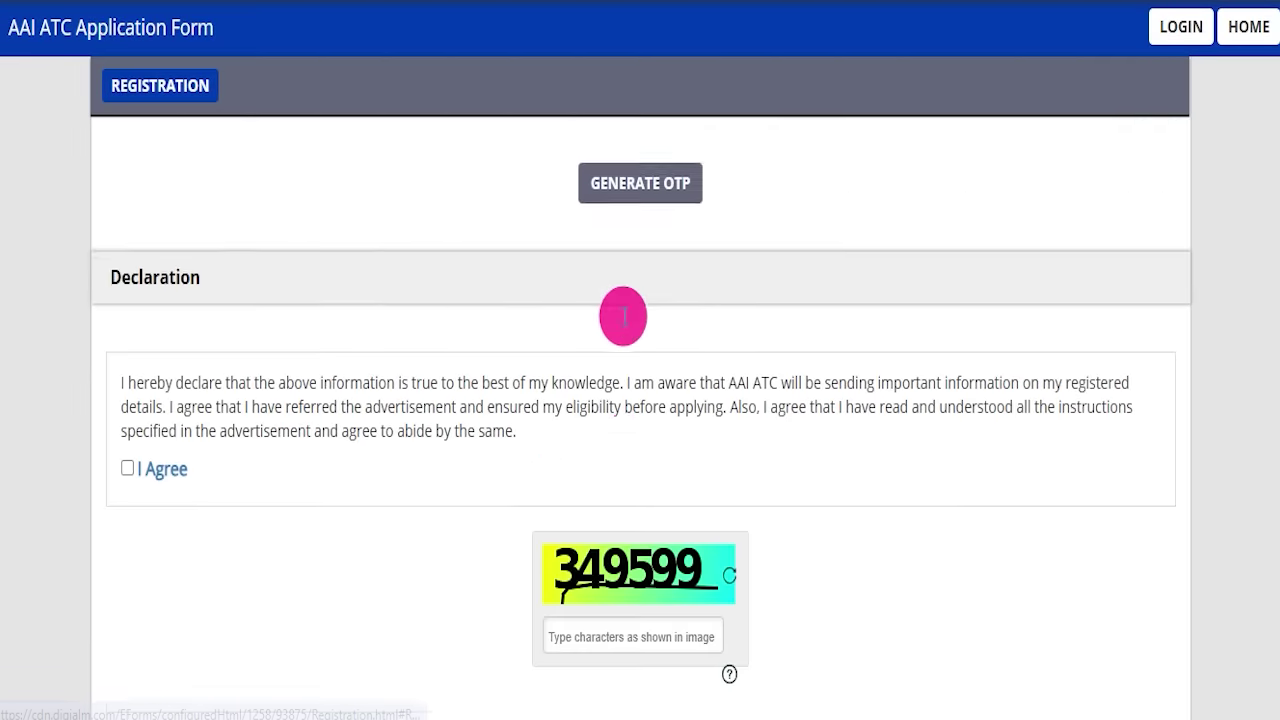
scroll(615, 300, "up", 12)
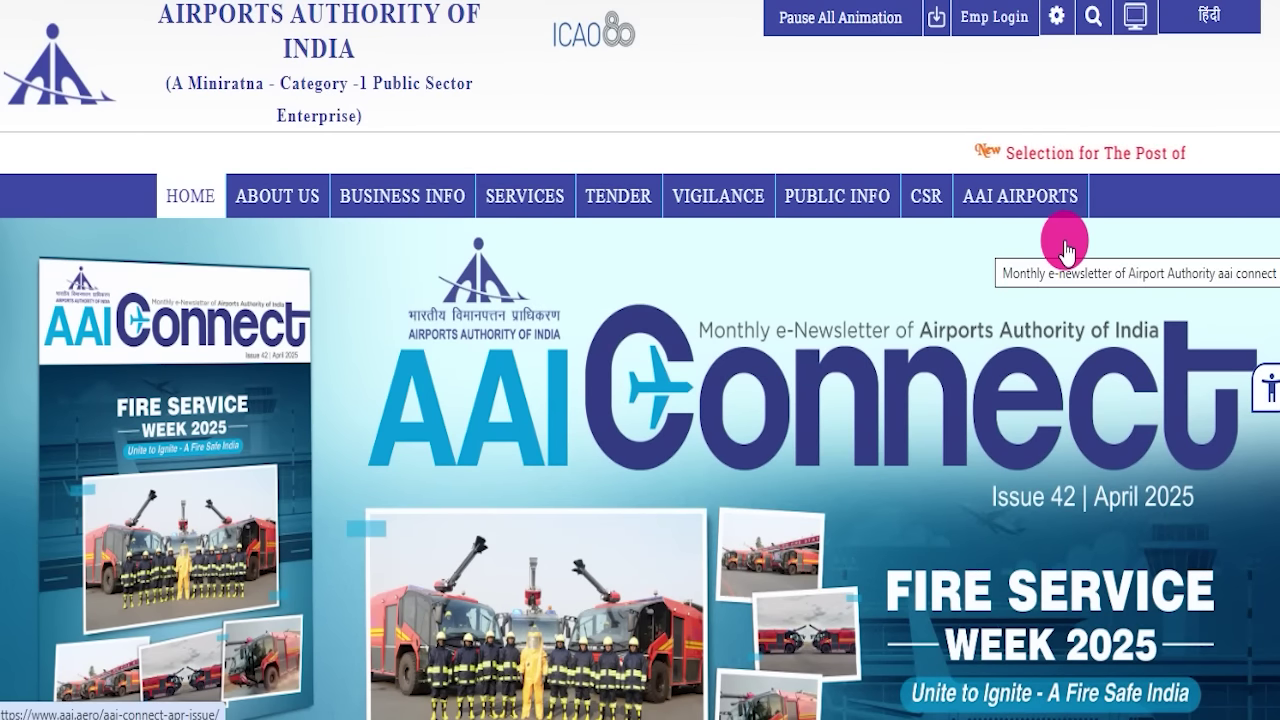
Look over the Airports Authority of India home page, including its important notices and latest tenders.
scroll(1067, 250, "down", 3)
scroll(1070, 330, "down", 12)
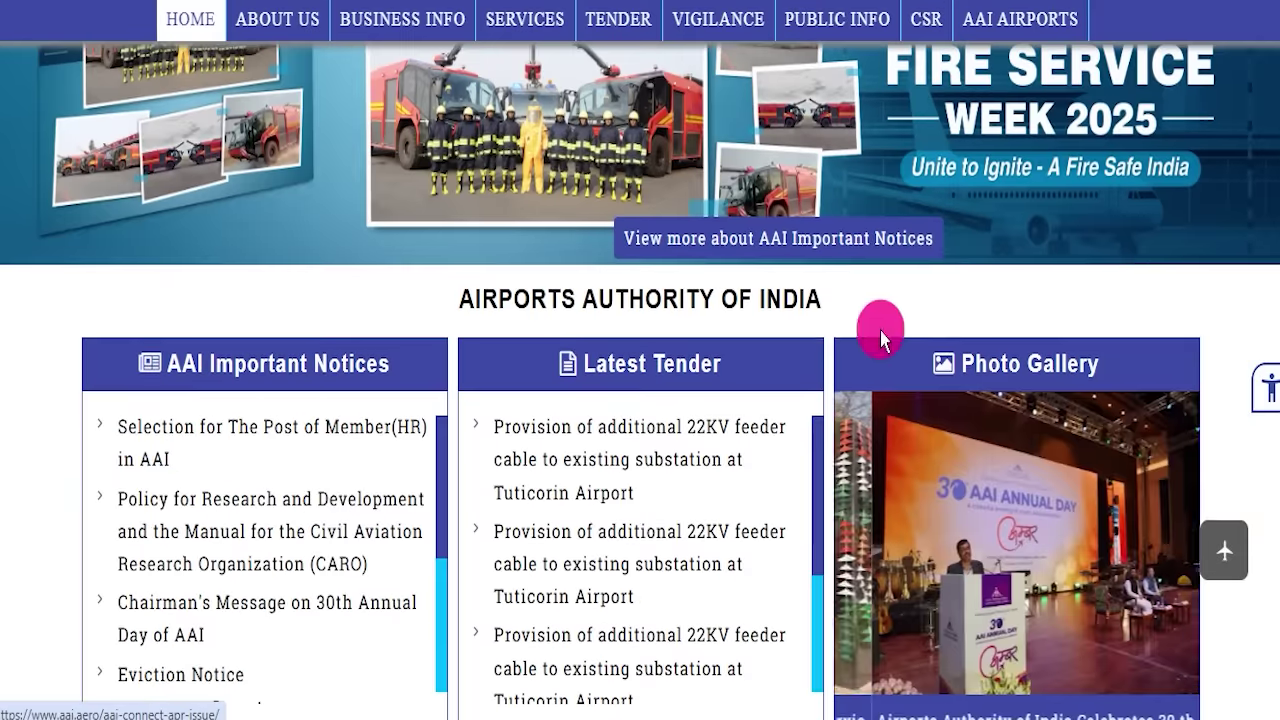
scroll(516, 422, "up", 15)
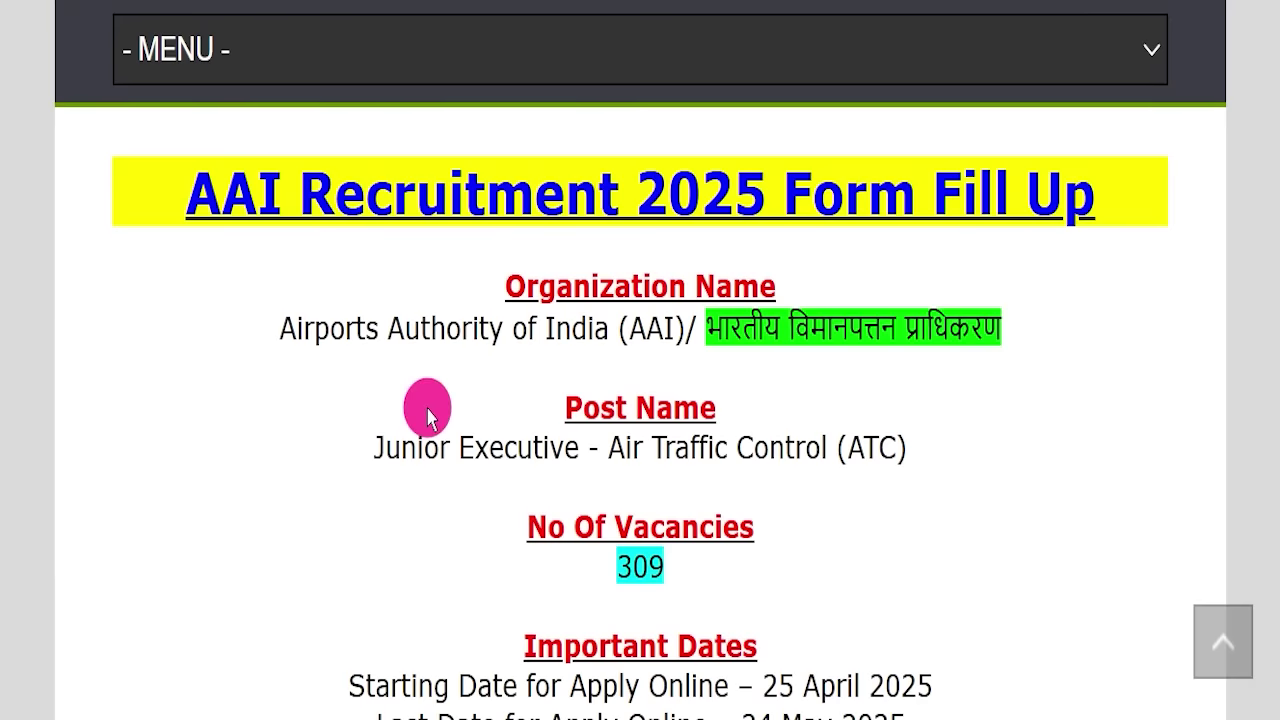
Look over the AAI recruitment article from the site header and introduction to the 'AAI Recruitment 2025 Form Fill Up' heading.
left_click_drag(155, 190, 1086, 211)
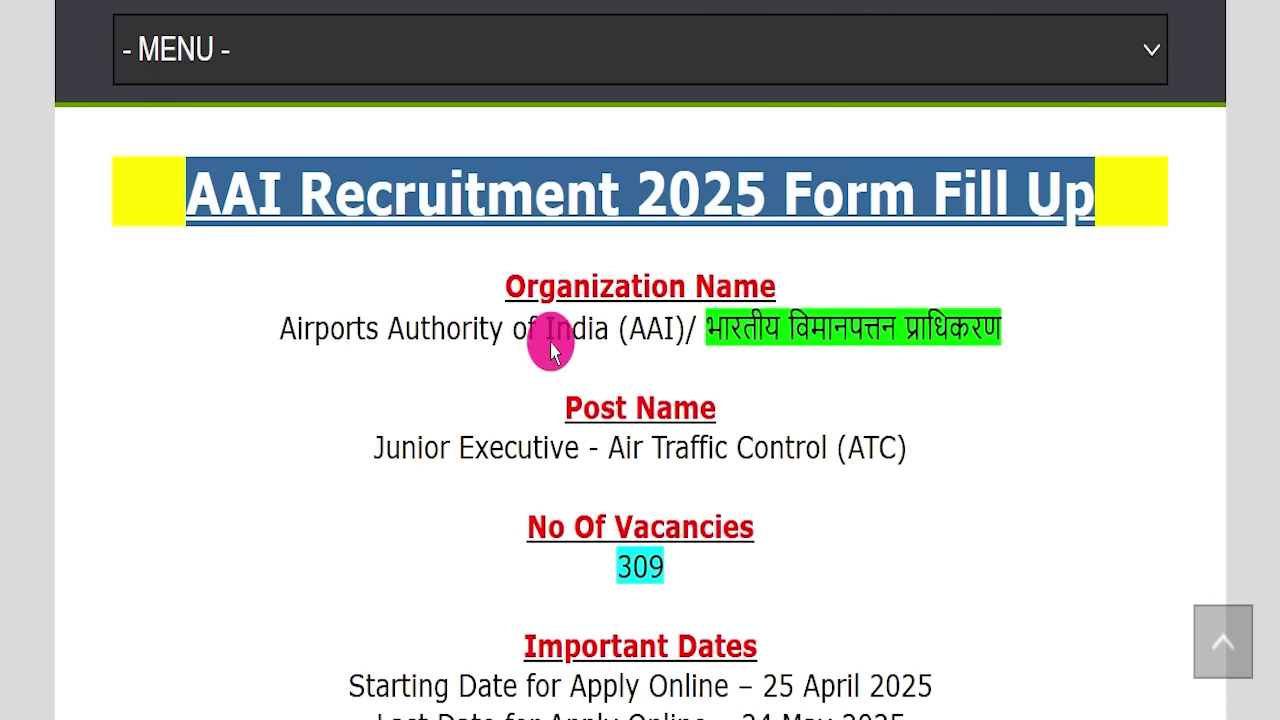
scroll(551, 343, "up", 15)
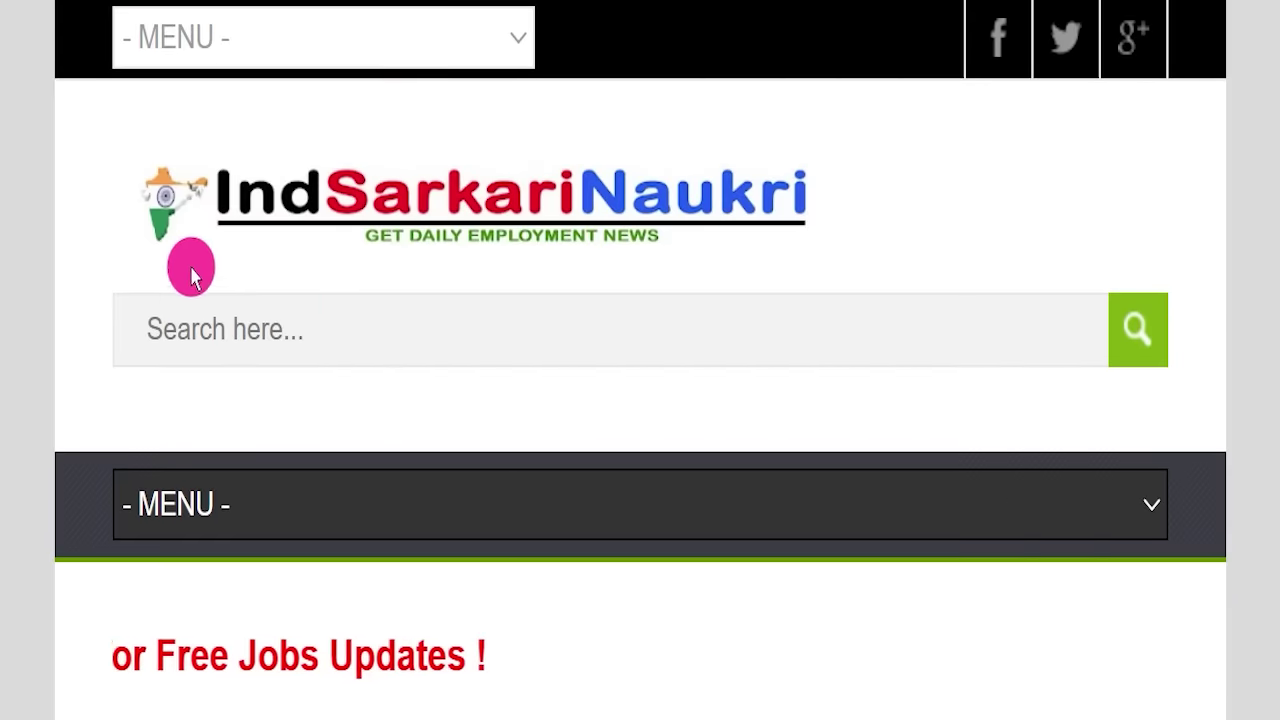
scroll(482, 292, "down", 10)
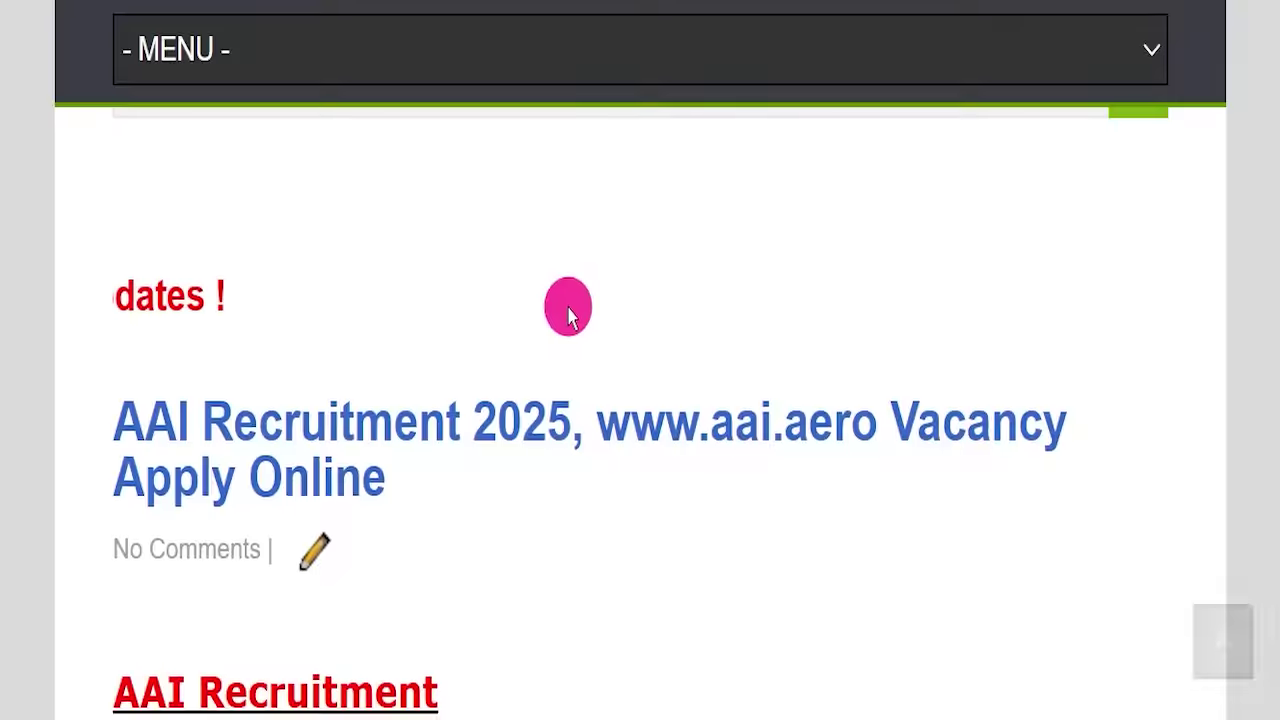
scroll(575, 300, "down", 6)
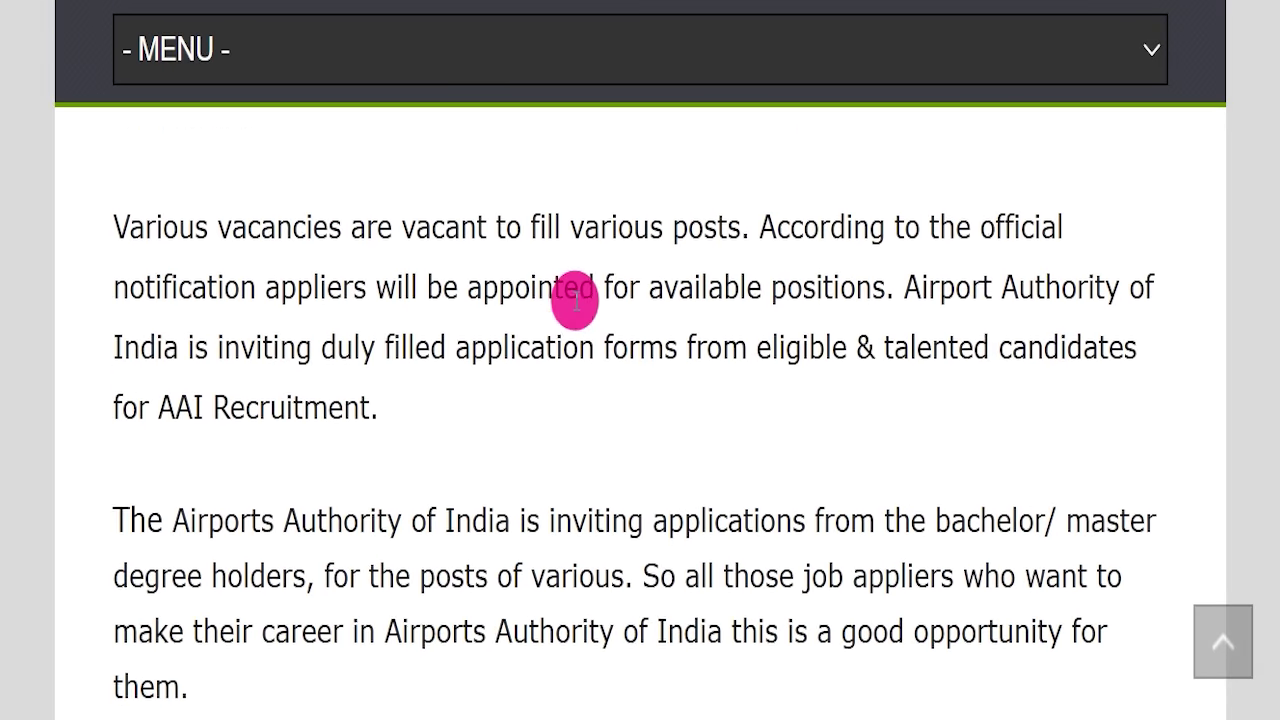
left_click(573, 307)
scroll(575, 303, "down", 3)
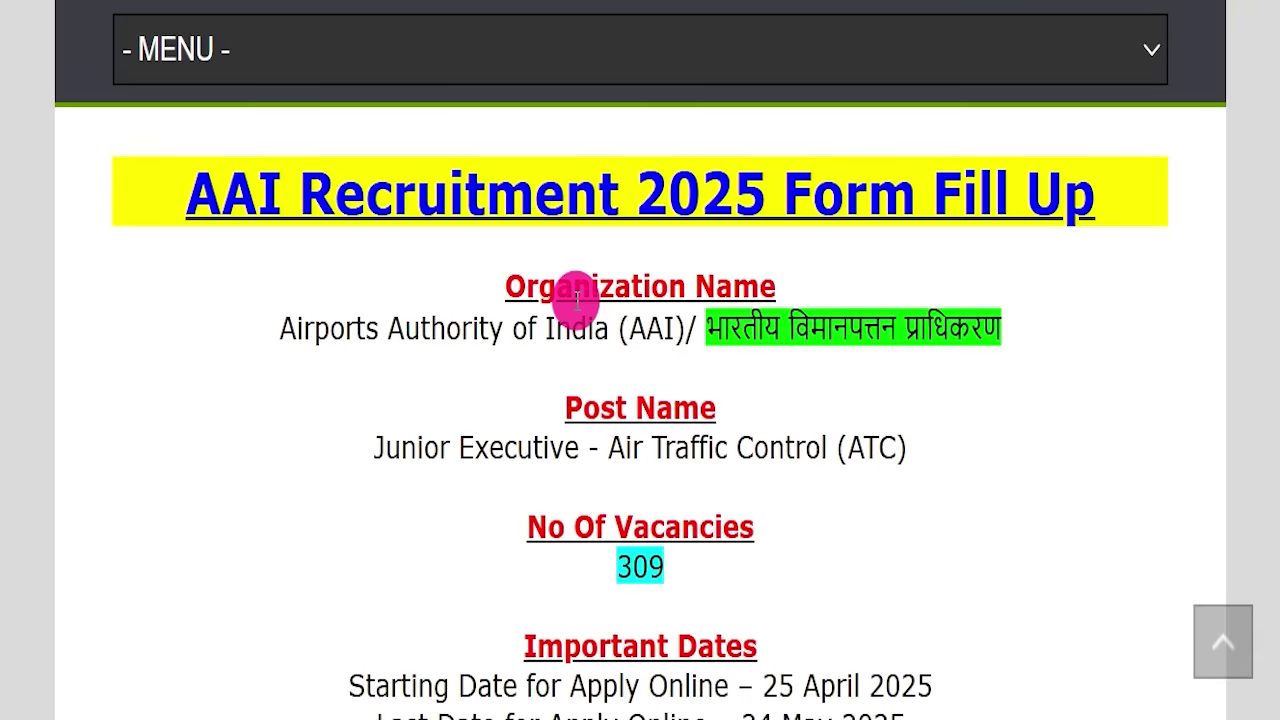
Highlight in turn the form heading, organization name, post name and number of vacancies in the recruitment article.
left_click_drag(126, 191, 1114, 166)
left_click_drag(251, 320, 1034, 309)
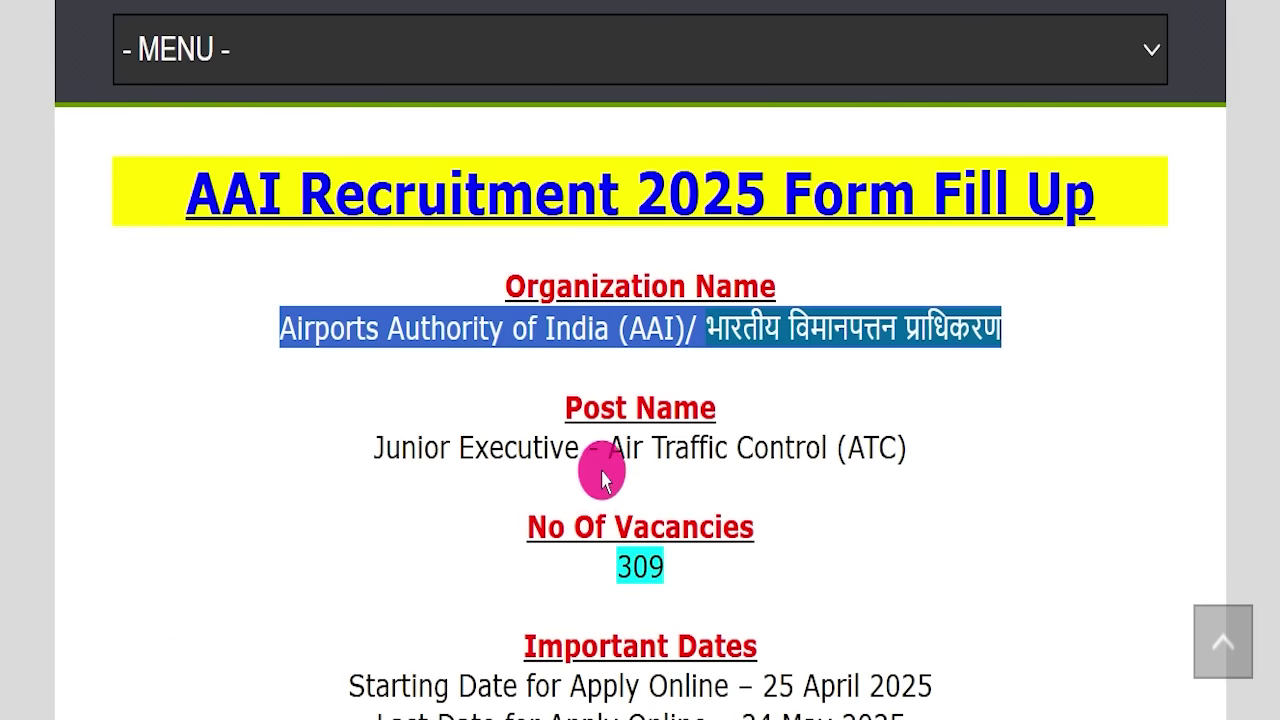
left_click_drag(352, 440, 910, 447)
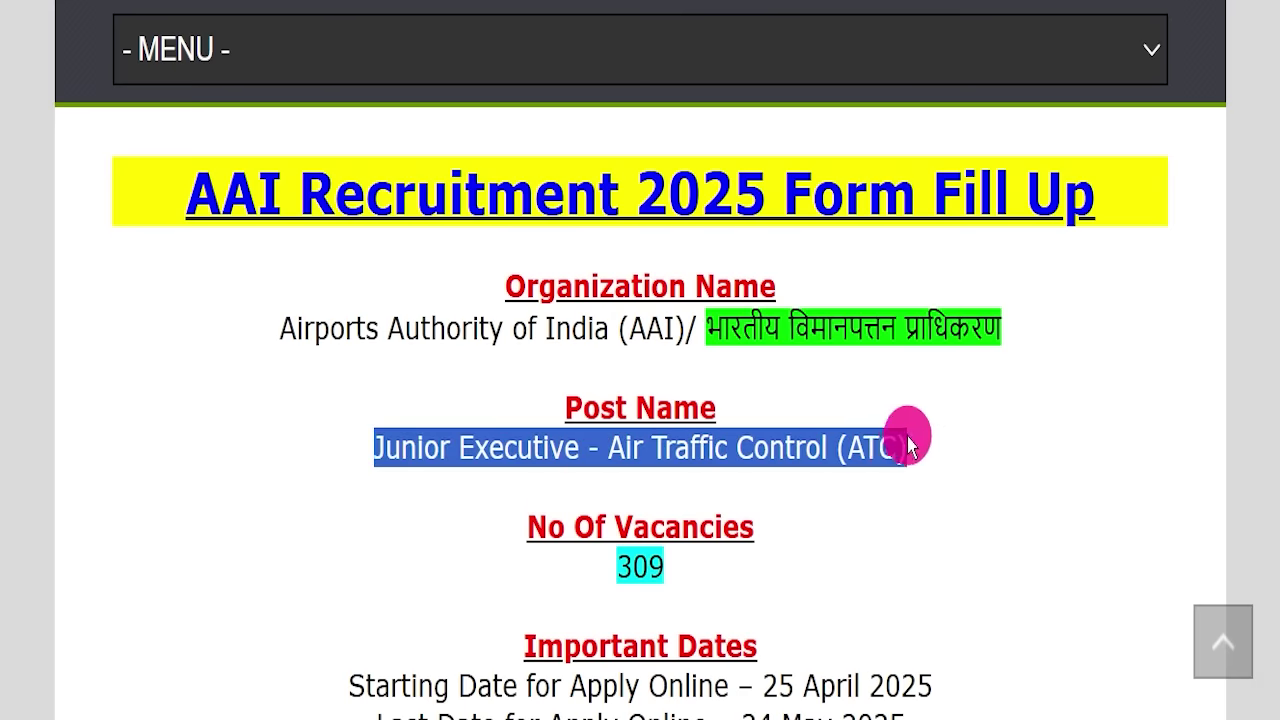
left_click_drag(605, 565, 840, 540)
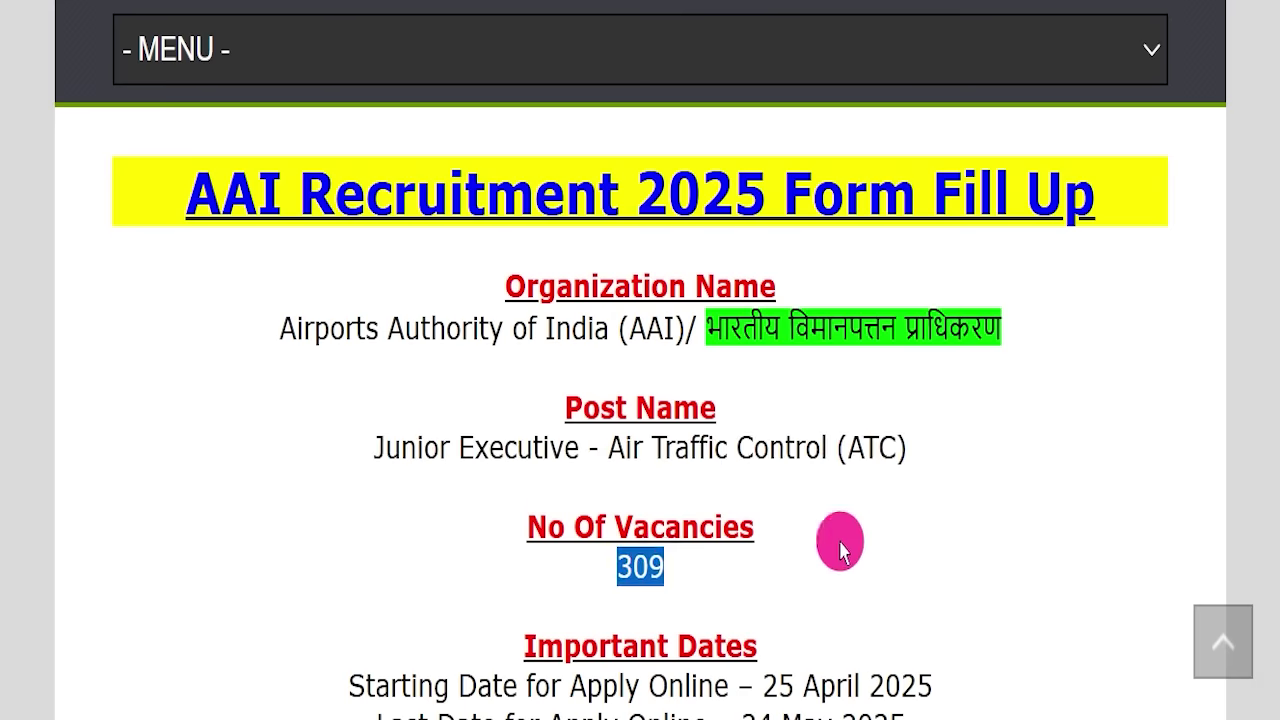
Examine the important dates and pay scale, underlining them with temporary pen marks and clearing the marks.
scroll(953, 465, "down", 1)
scroll(953, 465, "down", 1)
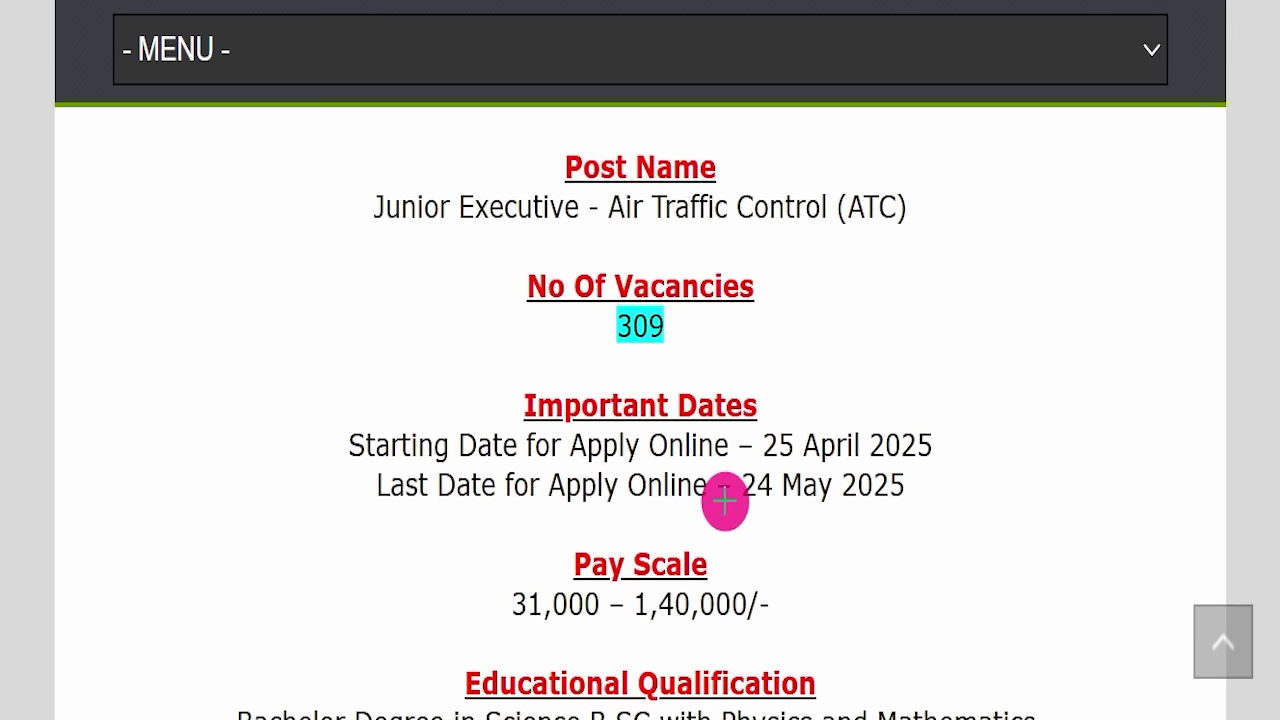
mouse_move(703, 494)
left_mouse_down()
mouse_move(974, 474)
mouse_move(979, 491)
left_mouse_up()
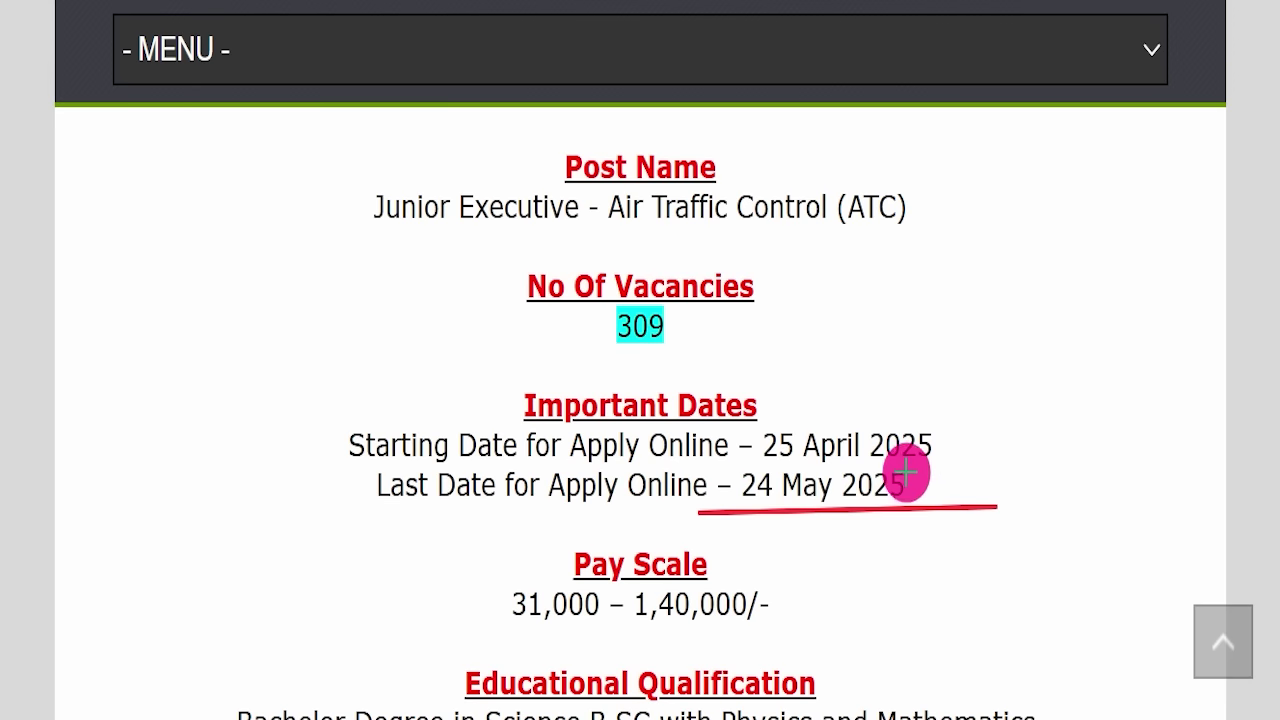
left_click_drag(916, 485, 1104, 370)
left_click_drag(477, 632, 508, 635)
left_click_drag(597, 616, 812, 630)
key("Escape")
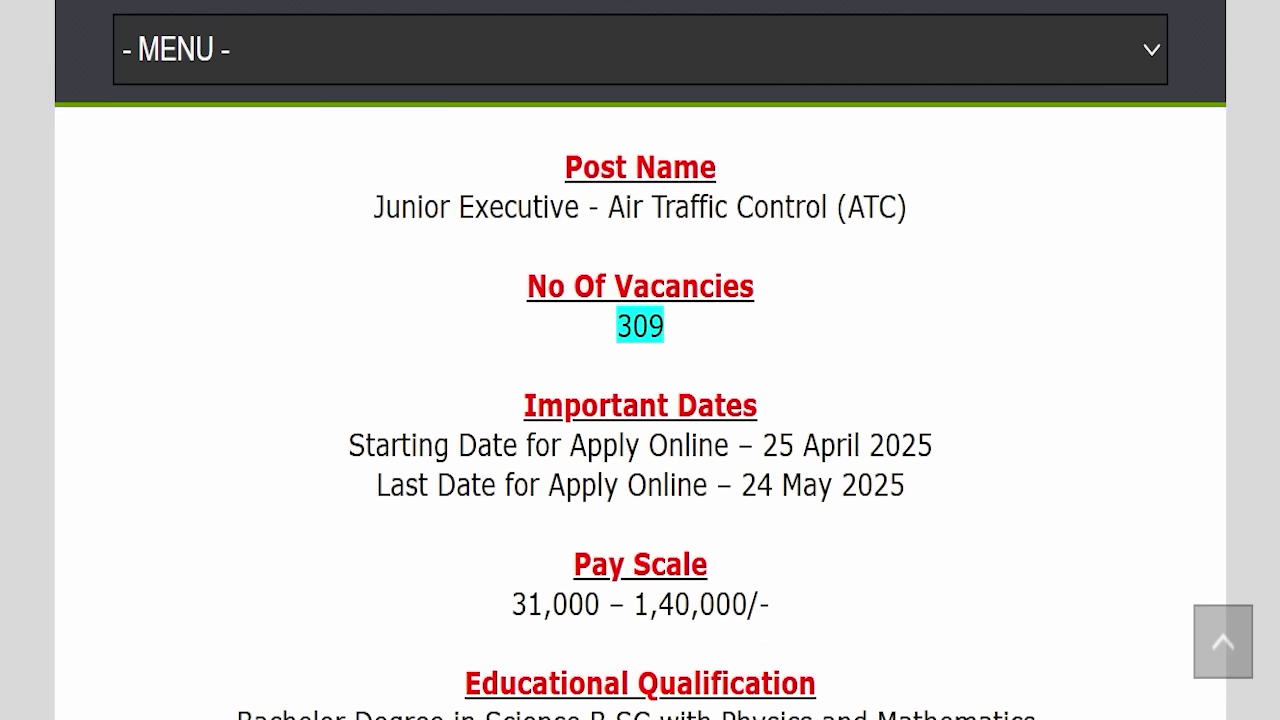
Examine the degree requirements listed under Educational Qualification, highlighting the text and clearing the selection.
scroll(777, 449, "down", 5)
left_click_drag(238, 242, 870, 347)
scroll(871, 346, "down", 2)
scroll(877, 349, "up", 2)
left_click(580, 365)
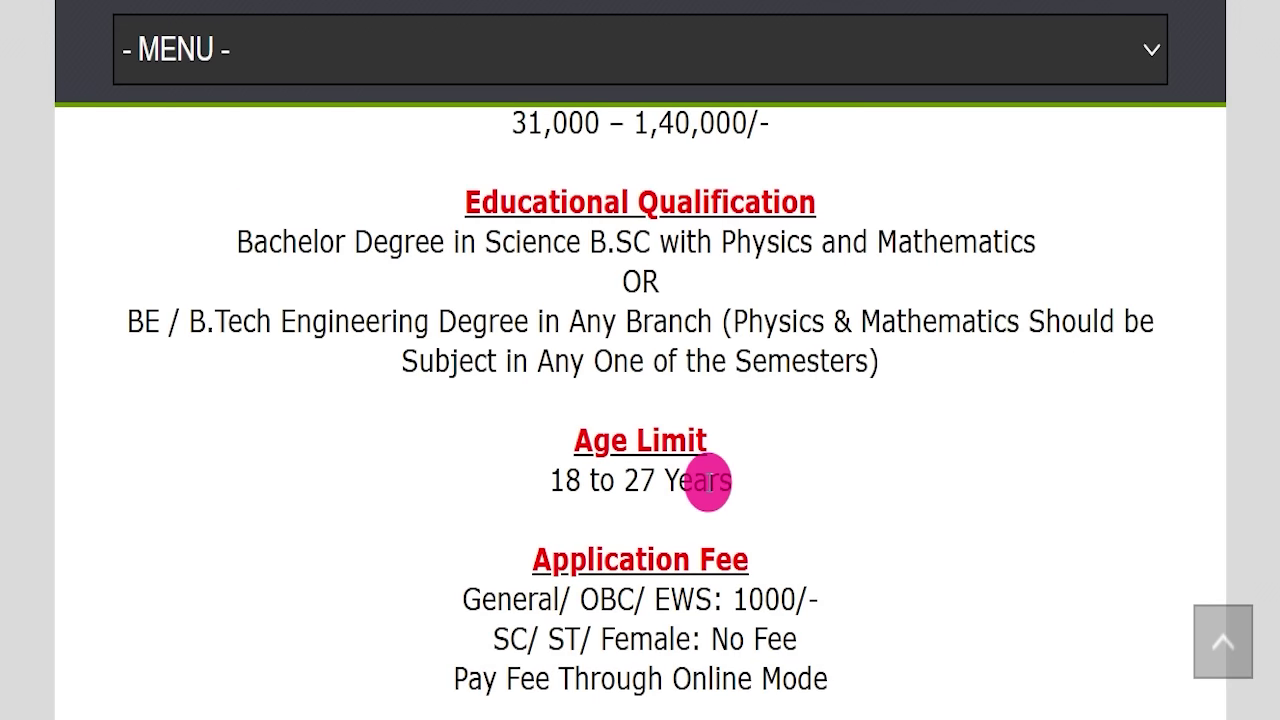
Highlight and read the age limit and the application fee rules for each candidate category.
left_click_drag(472, 478, 843, 485)
scroll(843, 485, "down", 2)
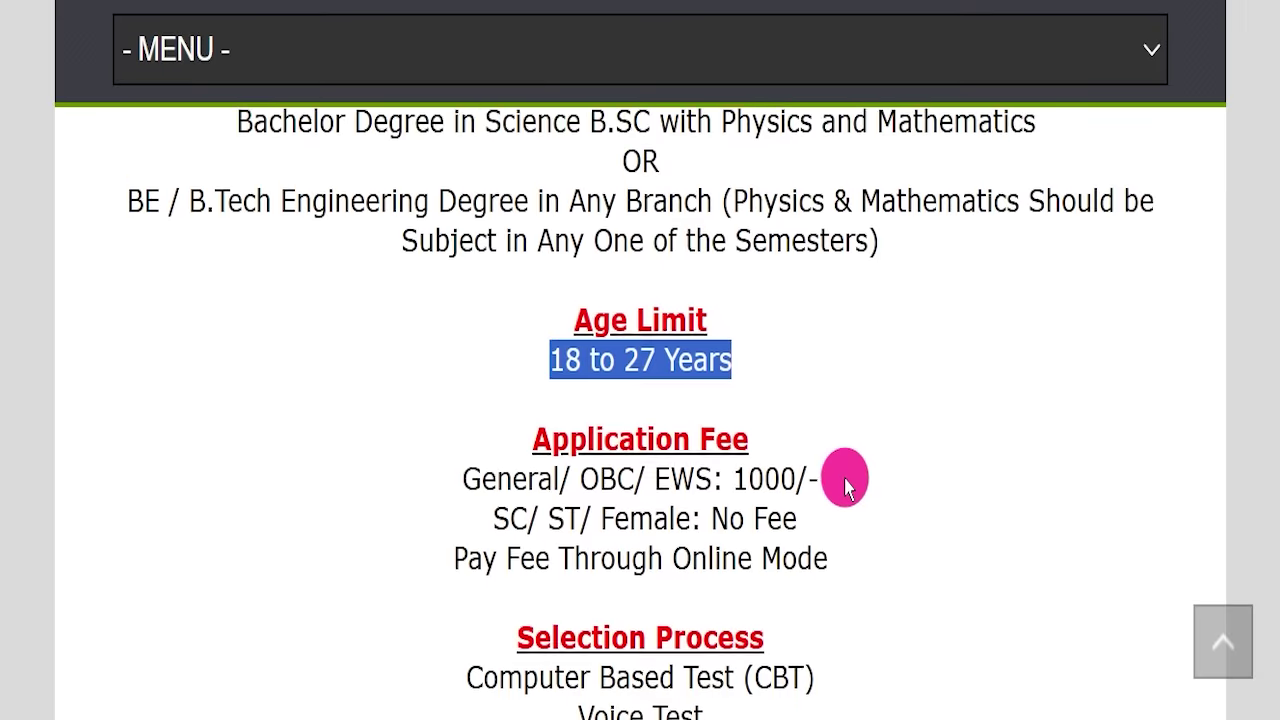
left_click_drag(414, 354, 894, 351)
left_click_drag(445, 390, 831, 389)
scroll(603, 449, "down", 1)
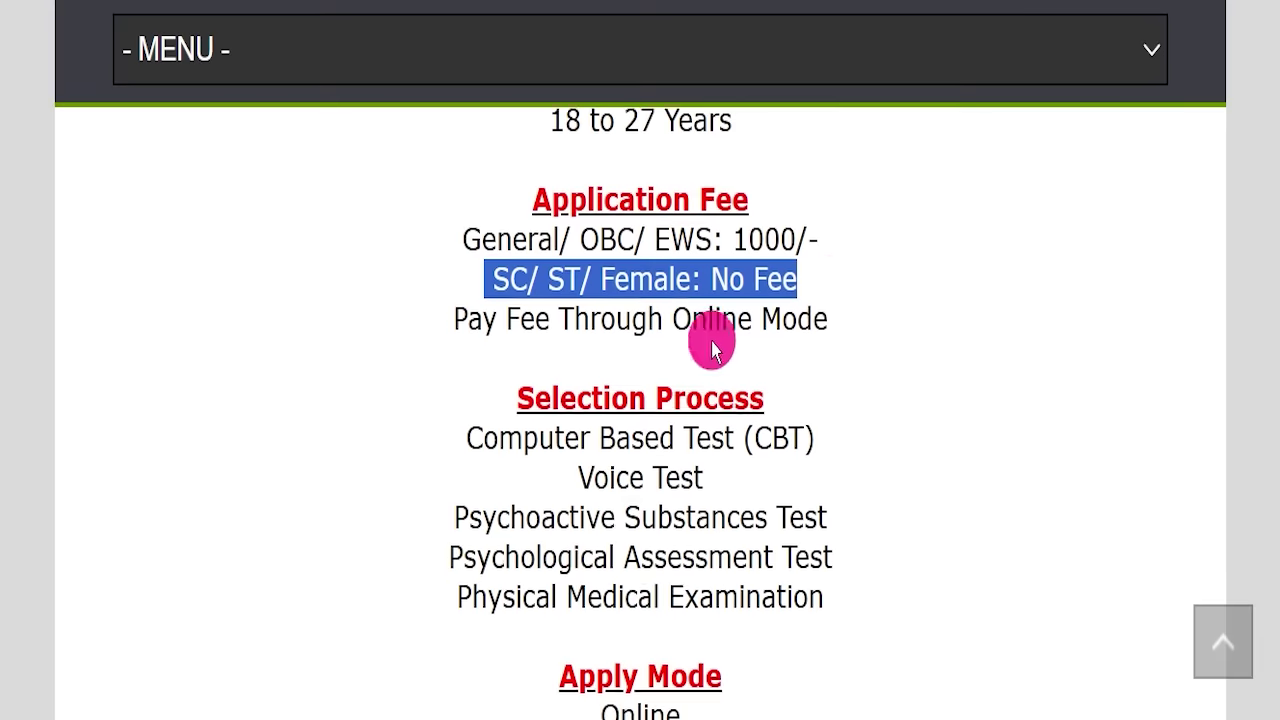
left_click_drag(835, 318, 391, 306)
left_click(734, 337)
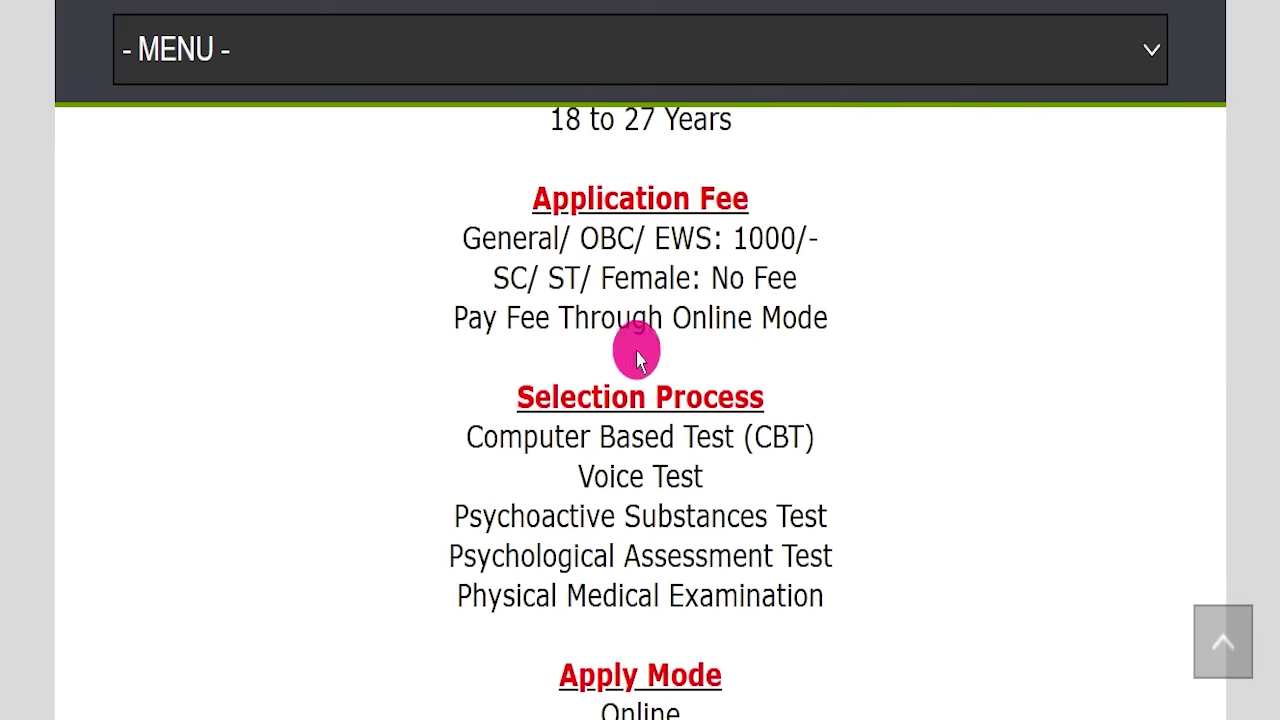
Highlight and read the selection process stages, apply mode, job location and official website address.
left_click_drag(324, 430, 987, 598)
scroll(1018, 576, "down", 5)
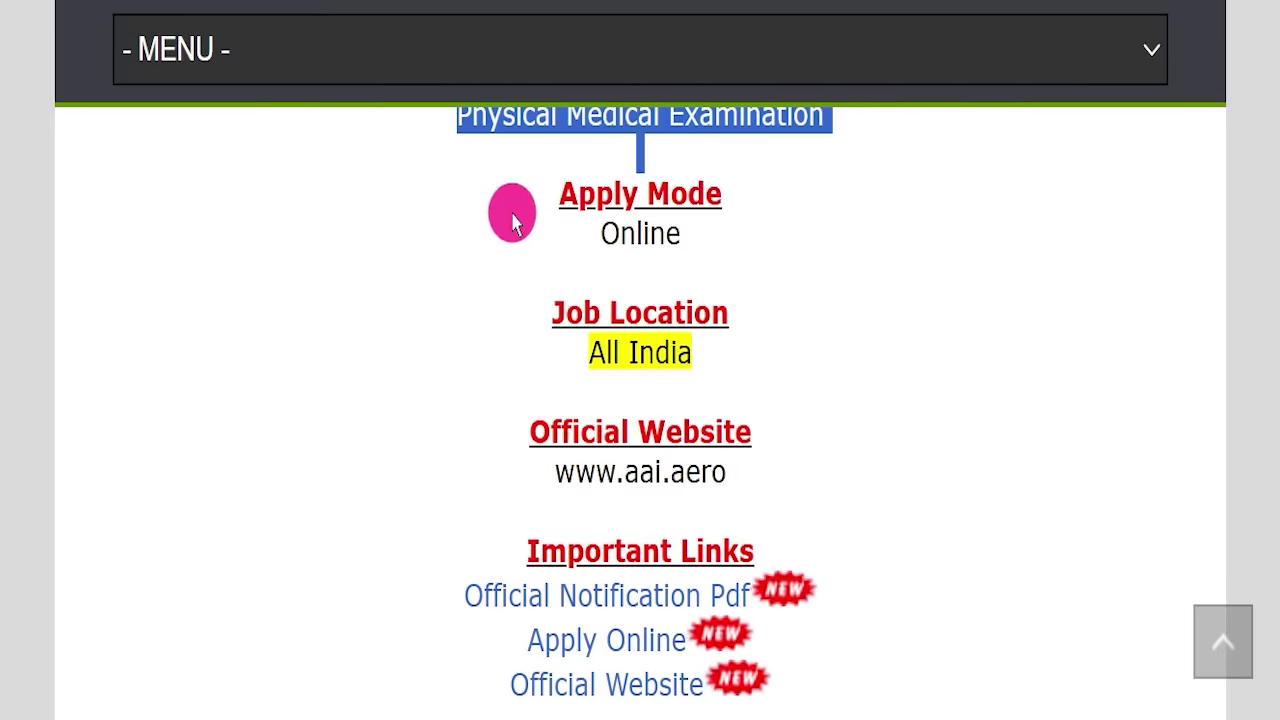
left_click_drag(512, 216, 758, 226)
left_click_drag(508, 343, 758, 360)
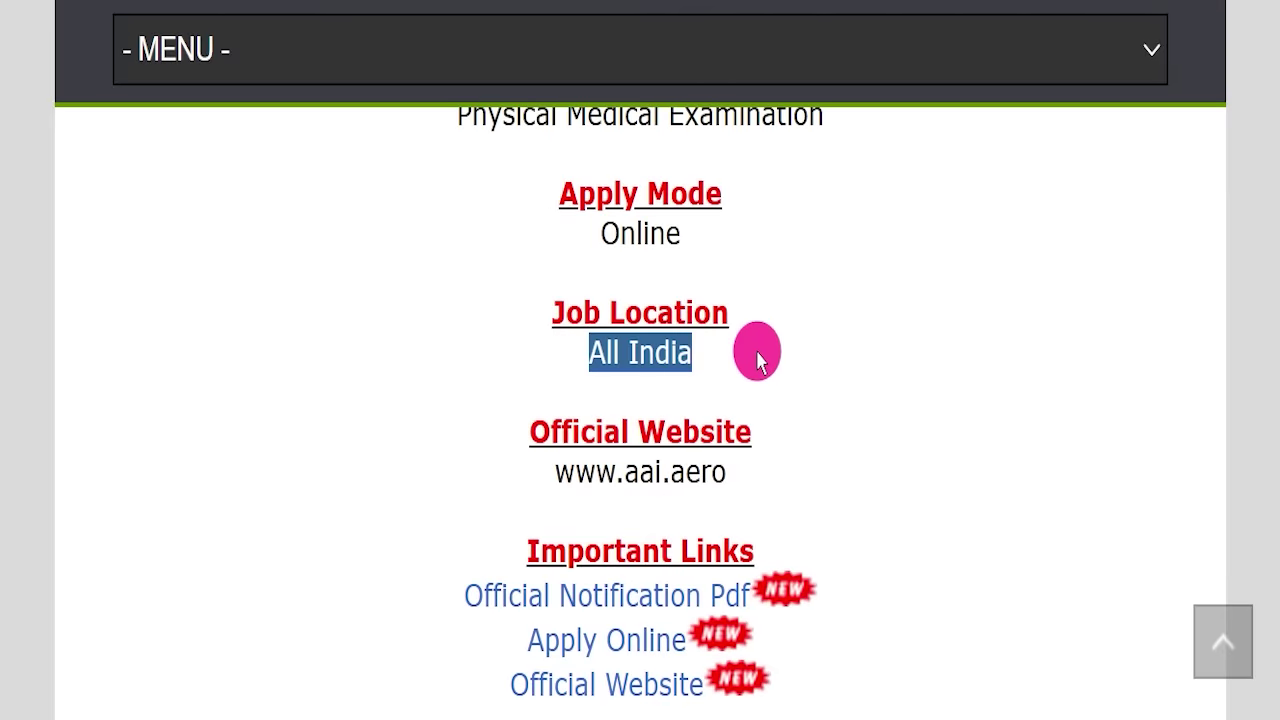
left_click_drag(449, 460, 757, 471)
scroll(889, 423, "down", 1)
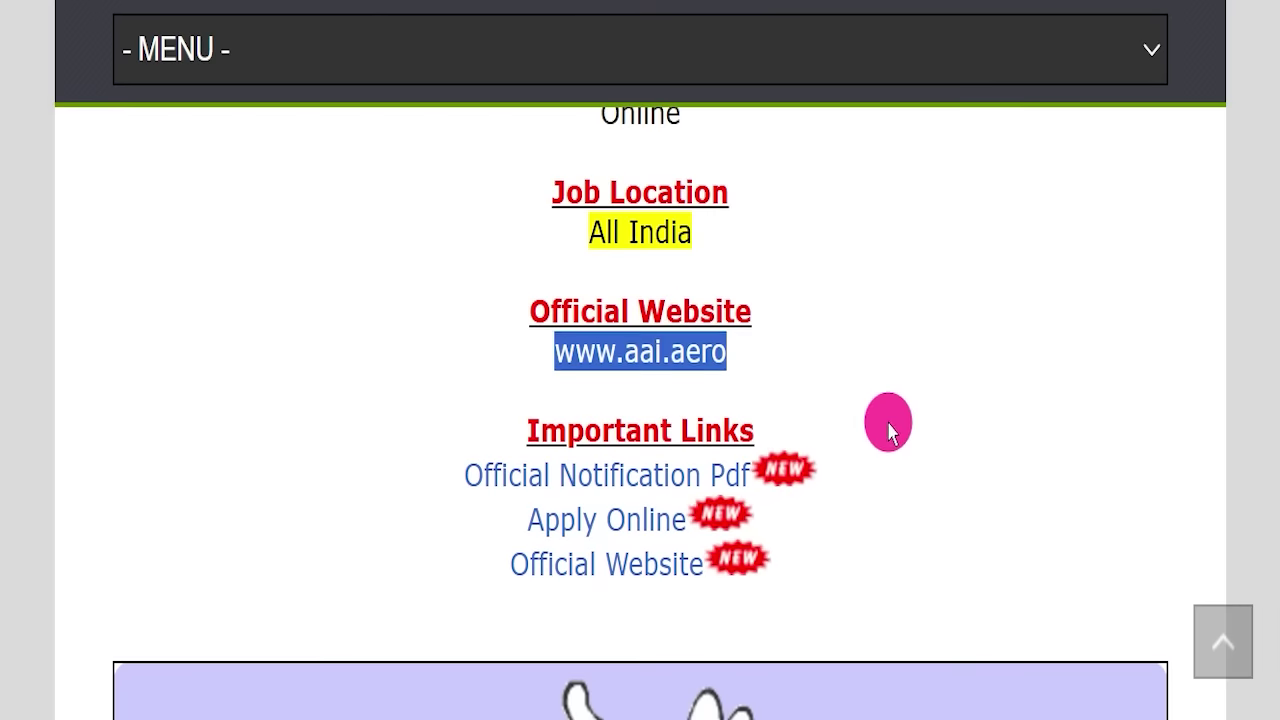
Review the official website and Important Links sections, and open the Official Notification Pdf.
left_click(889, 423)
left_click_drag(451, 309, 837, 369)
left_click(837, 369)
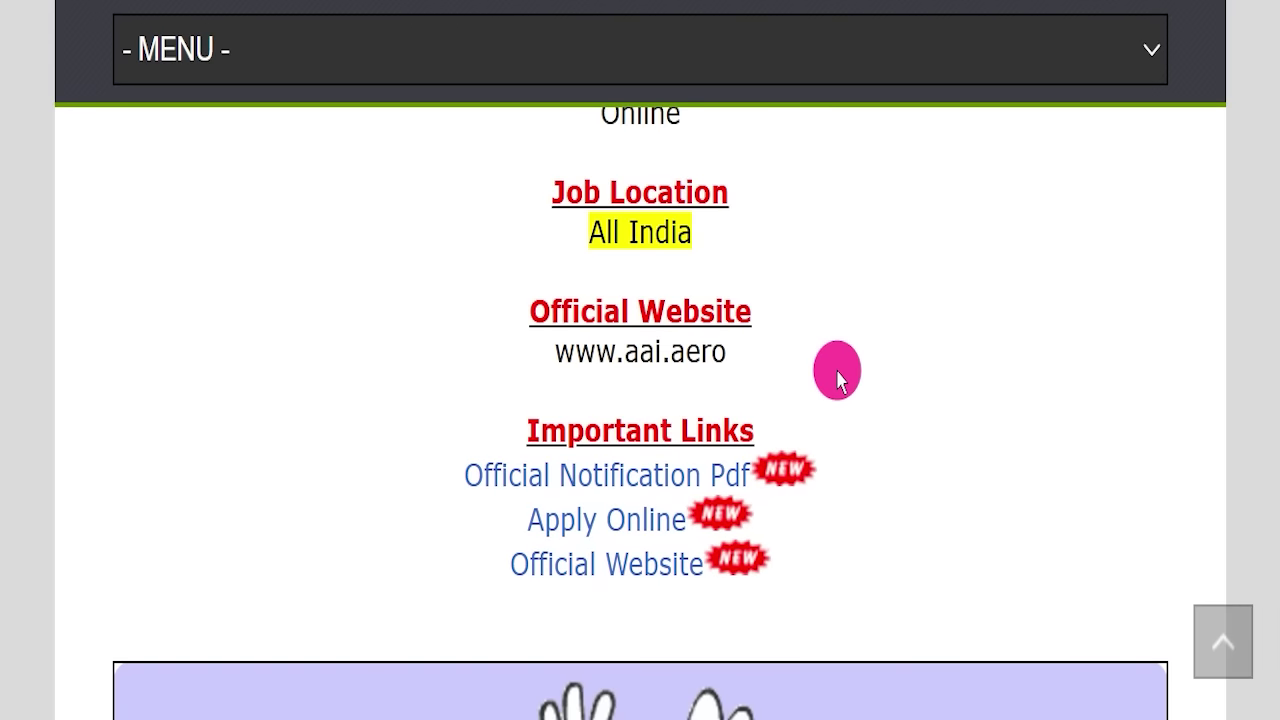
left_click_drag(494, 414, 818, 560)
left_click(818, 560)
left_click_drag(400, 466, 742, 481)
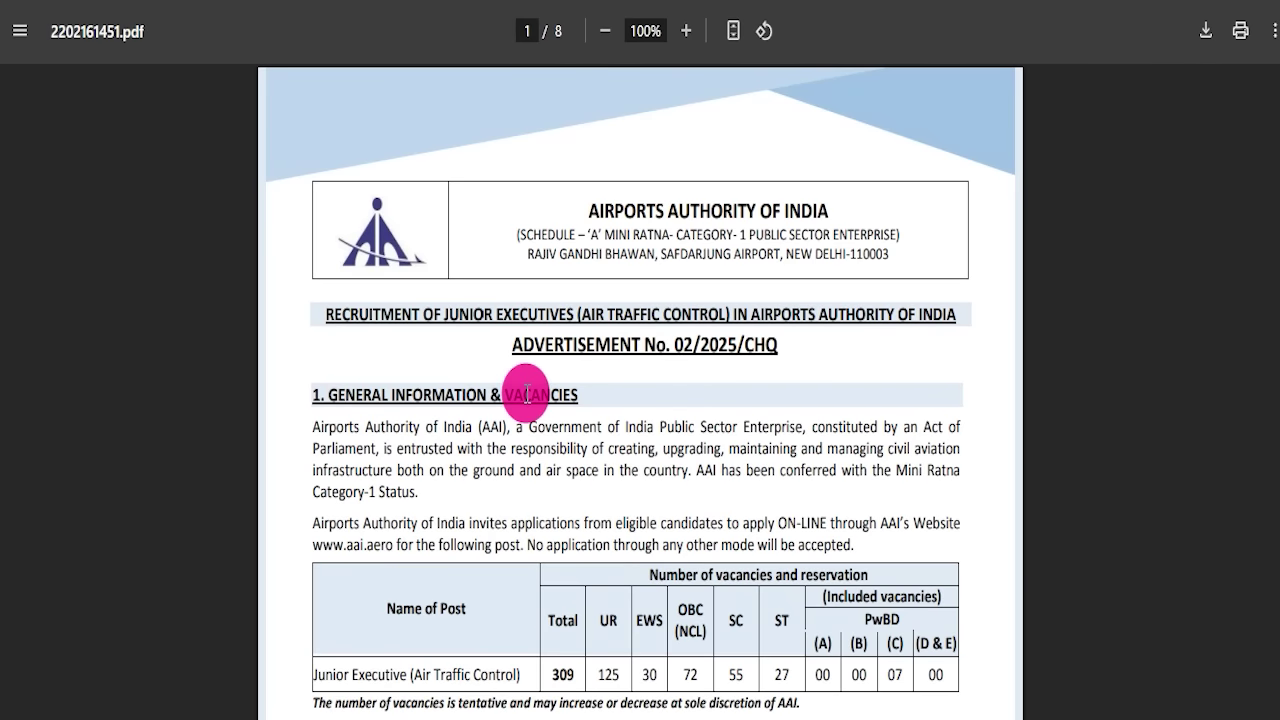
Read the vacancies section of the official notification, highlighting the online application instructions, and continue to the degree notes on page 2.
scroll(526, 395, "down", 2)
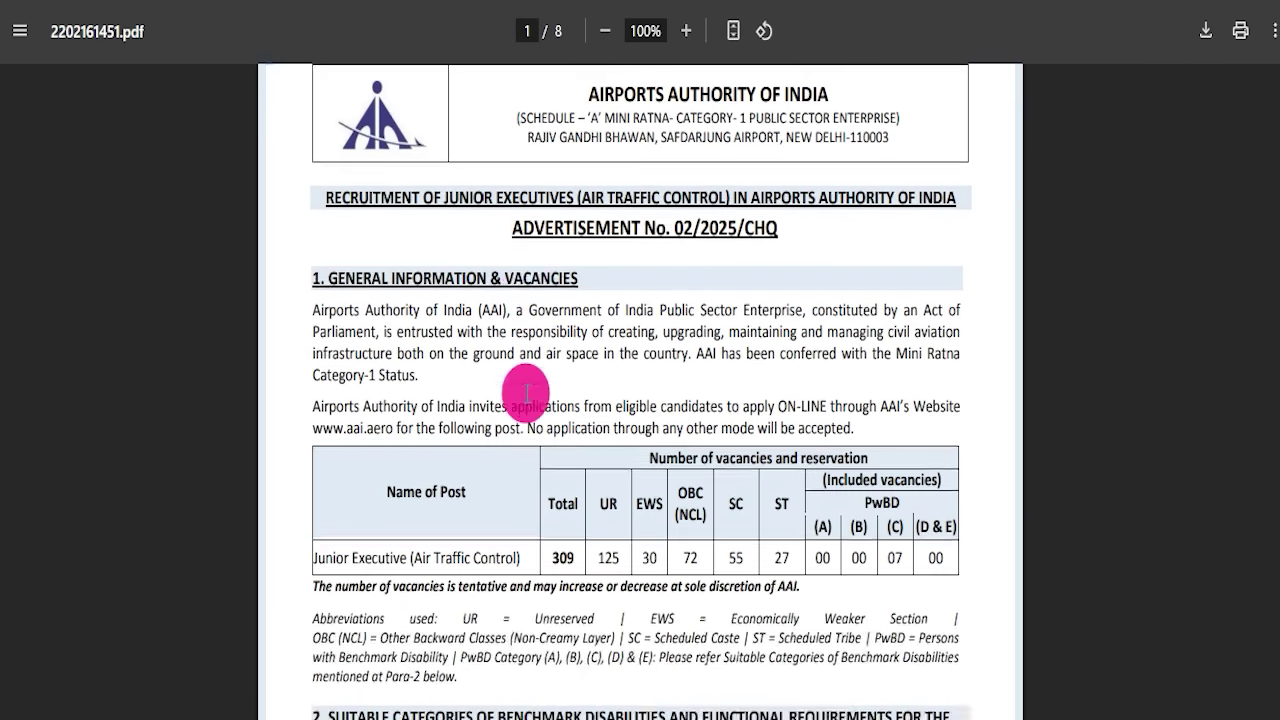
left_click_drag(482, 408, 920, 434)
scroll(640, 437, "down", 3)
scroll(600, 430, "down", 2)
left_click_drag(486, 392, 571, 412)
scroll(491, 400, "down", 5)
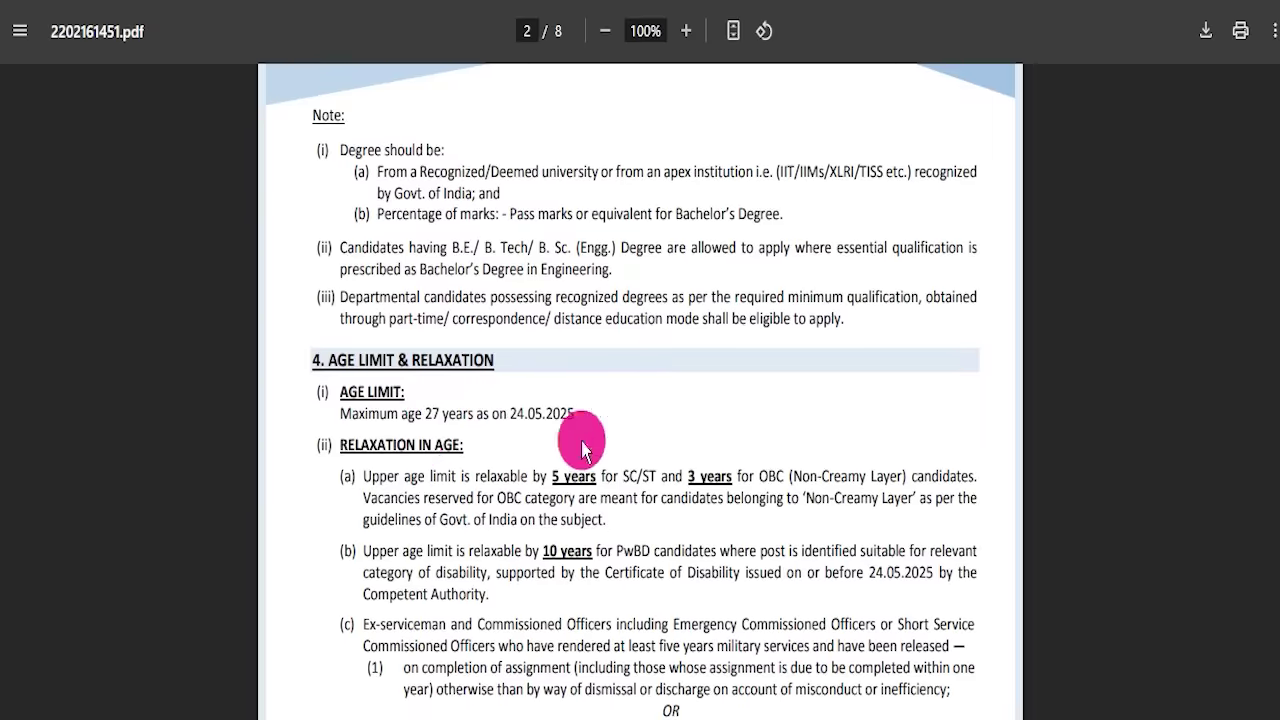
Review the age relaxation rules and Important Dates table, highlighting the opening date for online applications, and continue to the remuneration section.
scroll(468, 504, "down", 2)
left_click_drag(482, 232, 684, 521)
scroll(570, 400, "down", 3)
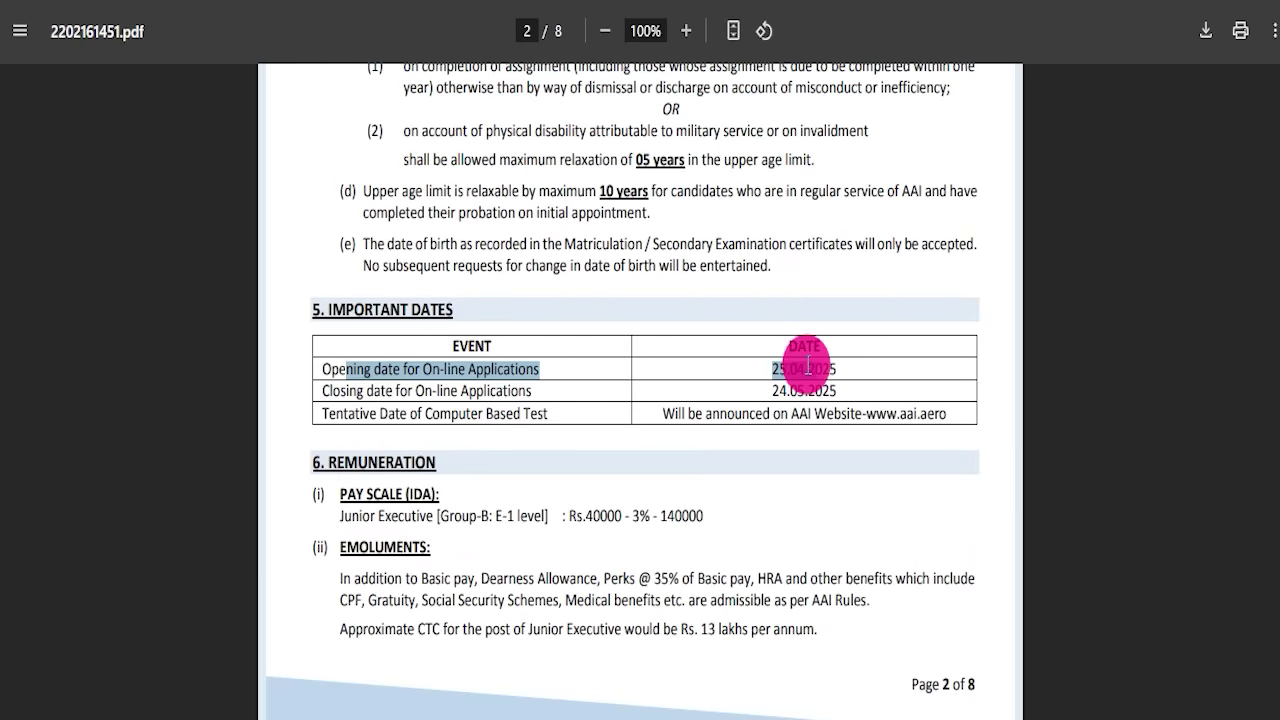
scroll(583, 416, "down", 15)
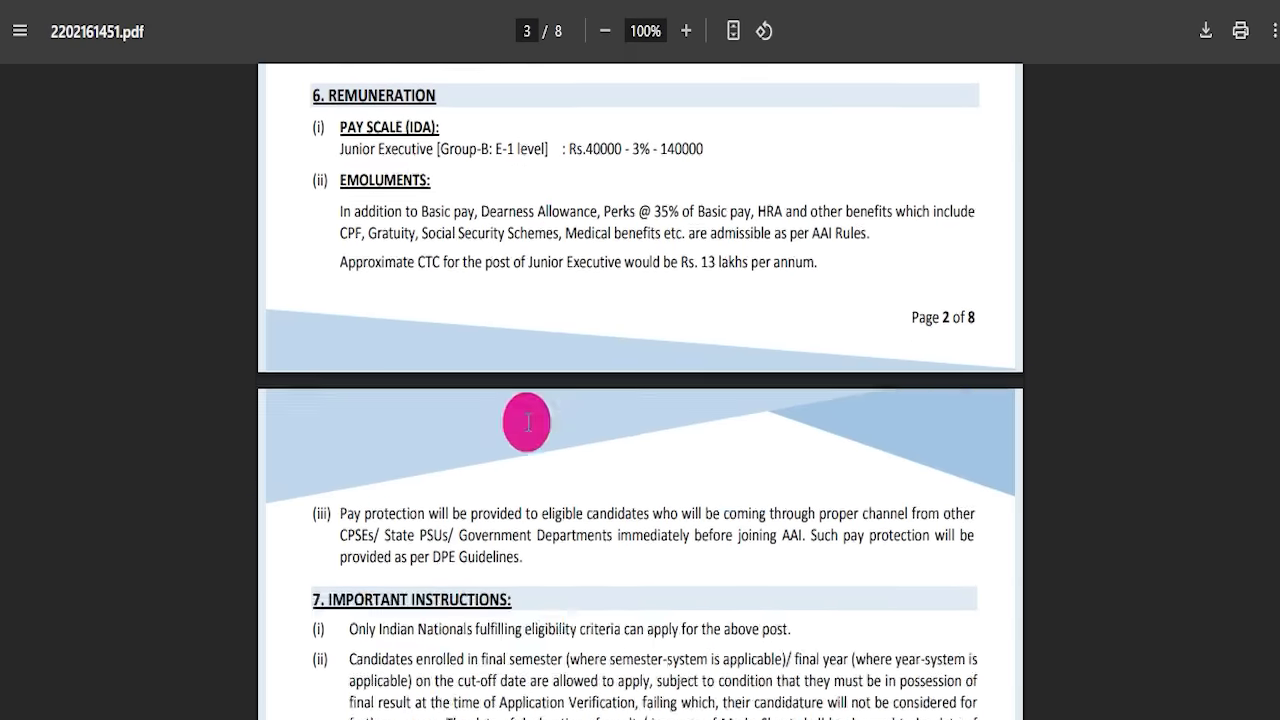
Skim the notification's remaining sections through page 8, from important instructions to general instructions, and go back toward the beginning.
scroll(562, 420, "down", 12)
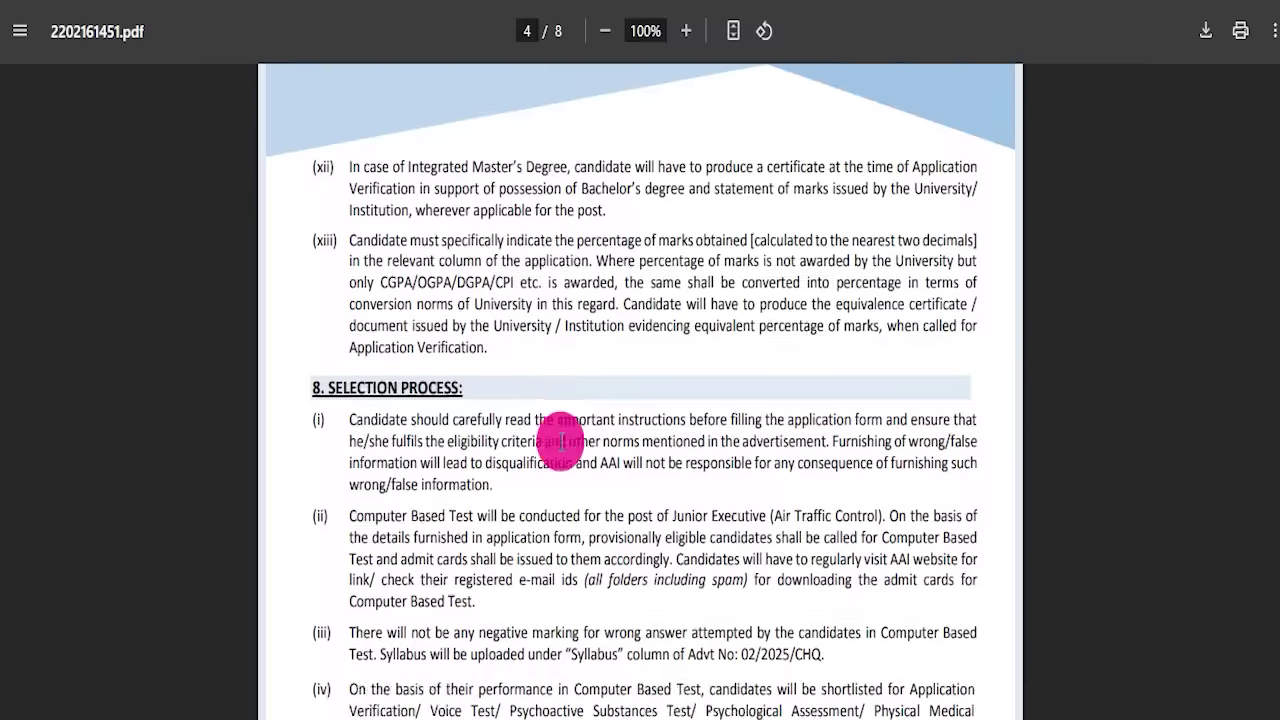
scroll(570, 420, "down", 15)
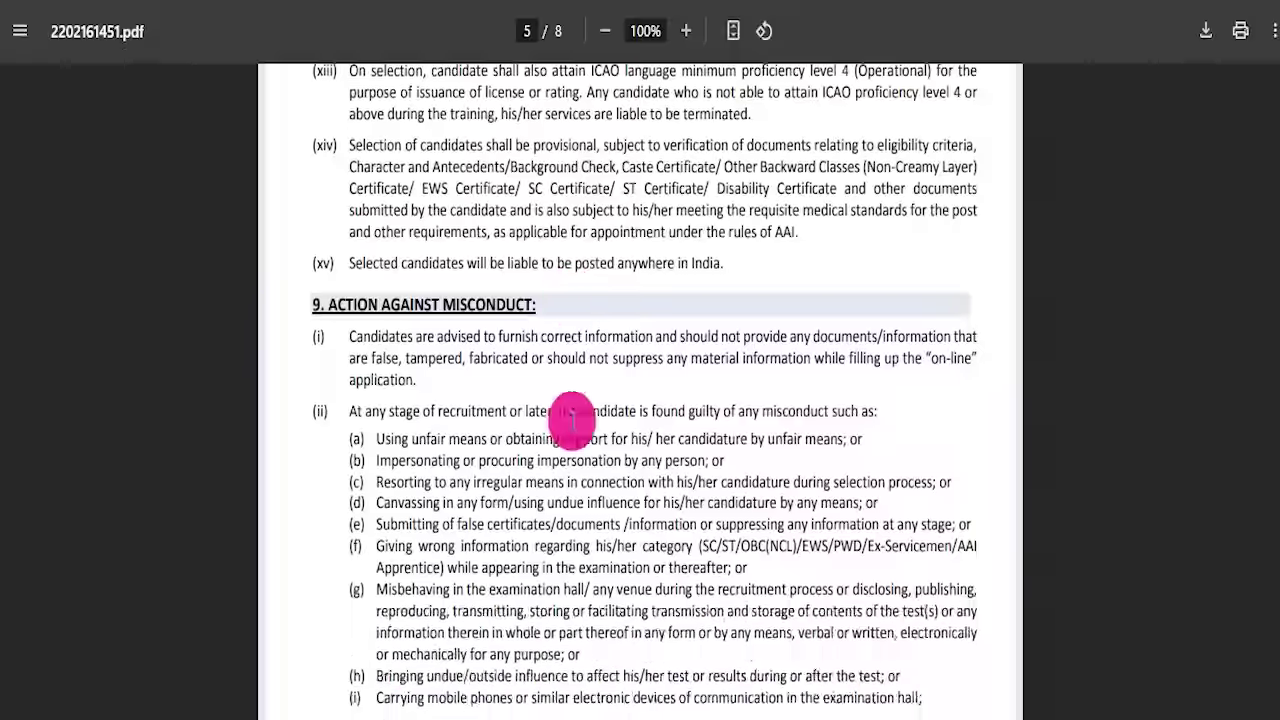
scroll(572, 420, "down", 20)
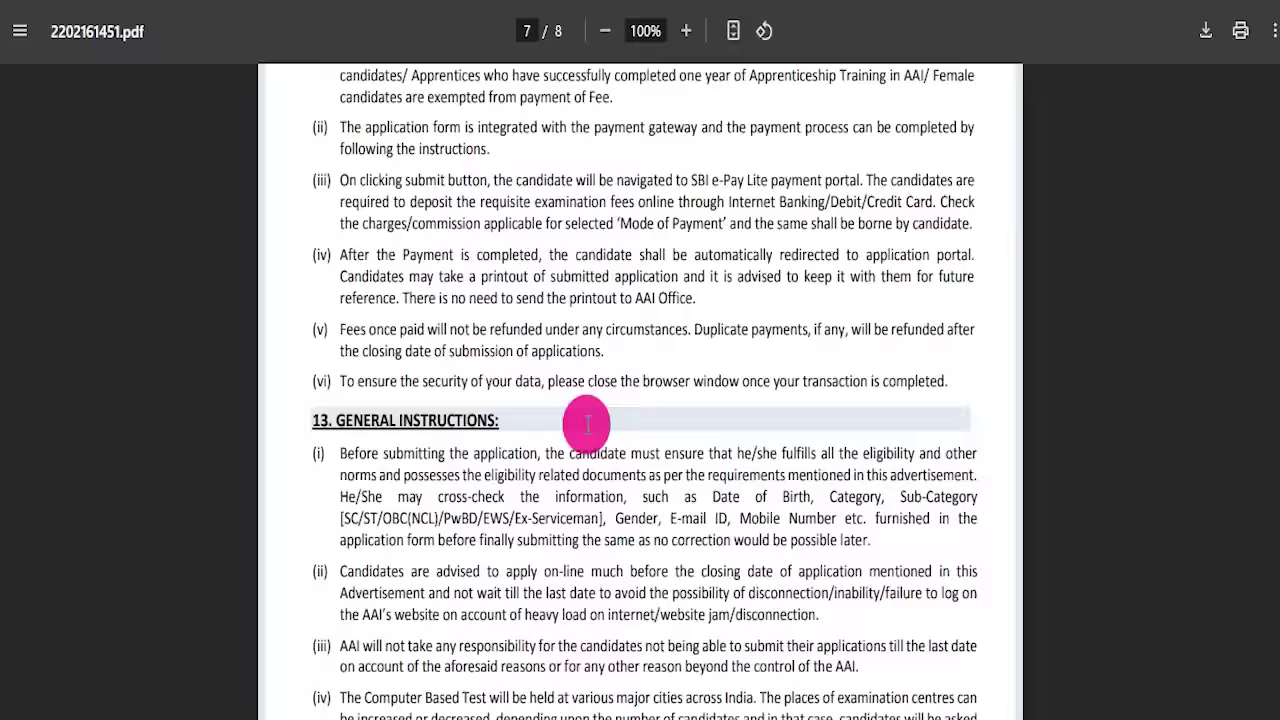
scroll(605, 420, "down", 5)
scroll(604, 430, "up", 15)
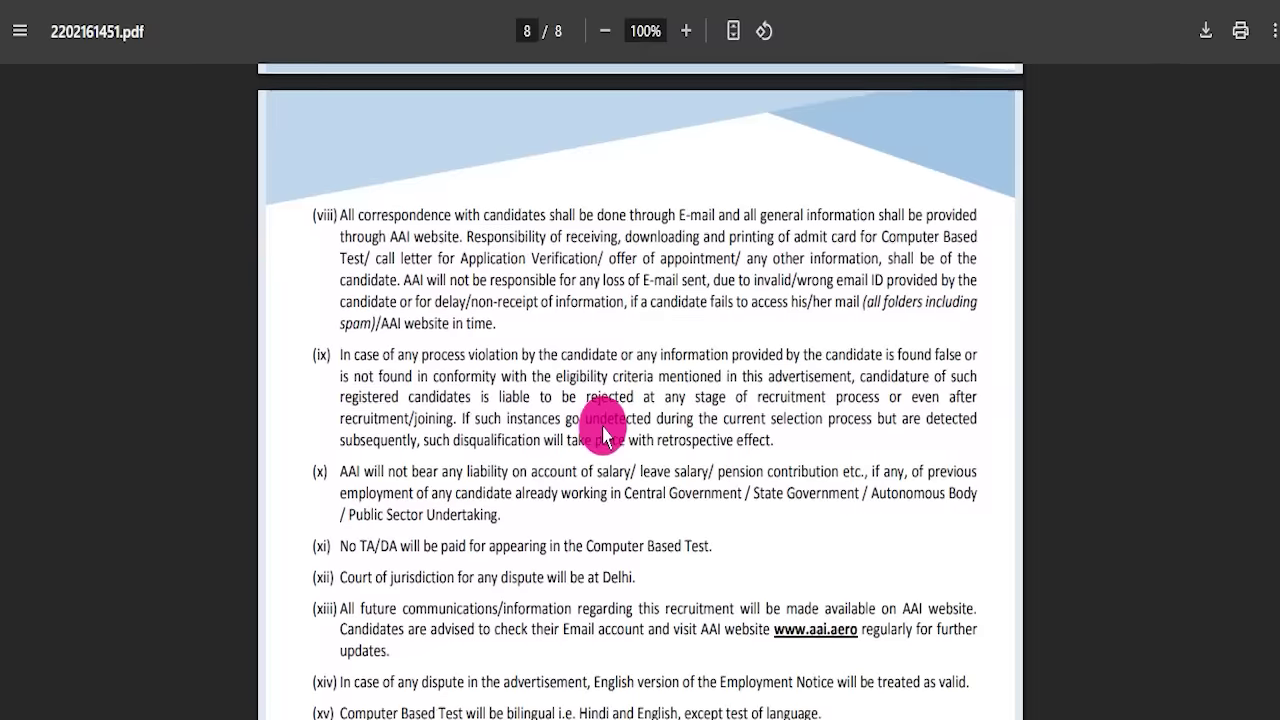
scroll(604, 436, "up", 20)
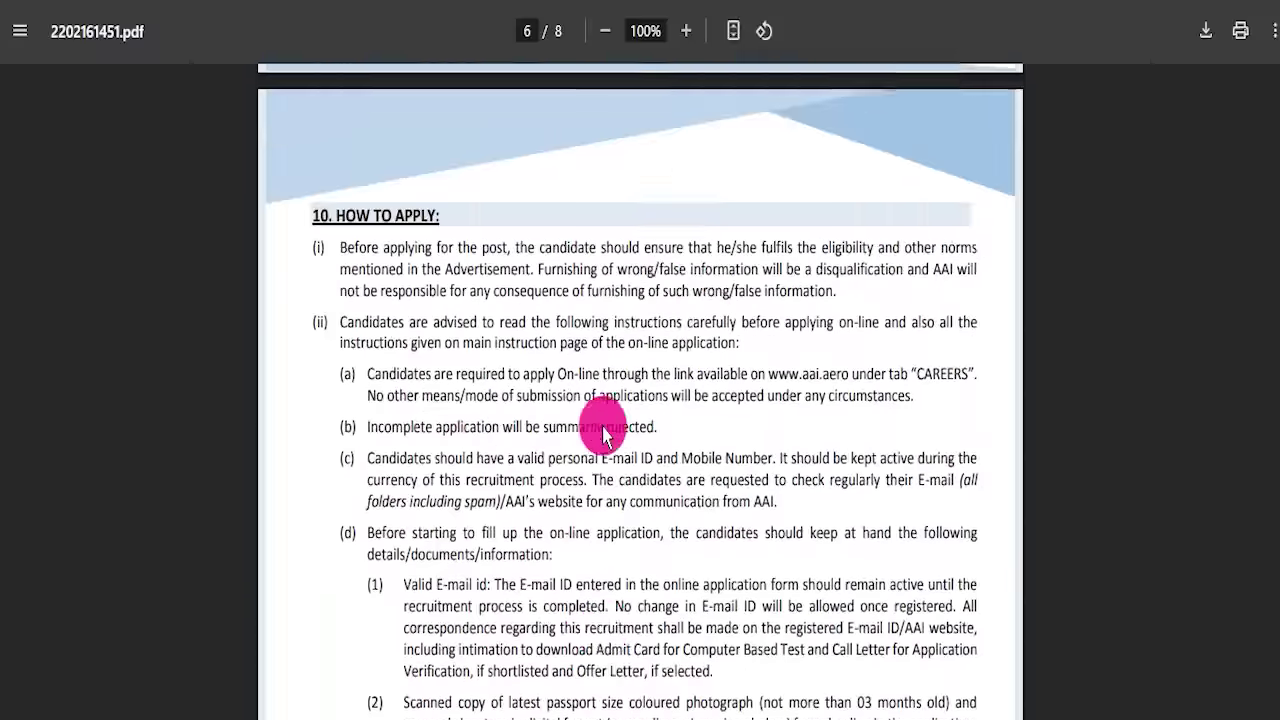
scroll(604, 432, "up", 20)
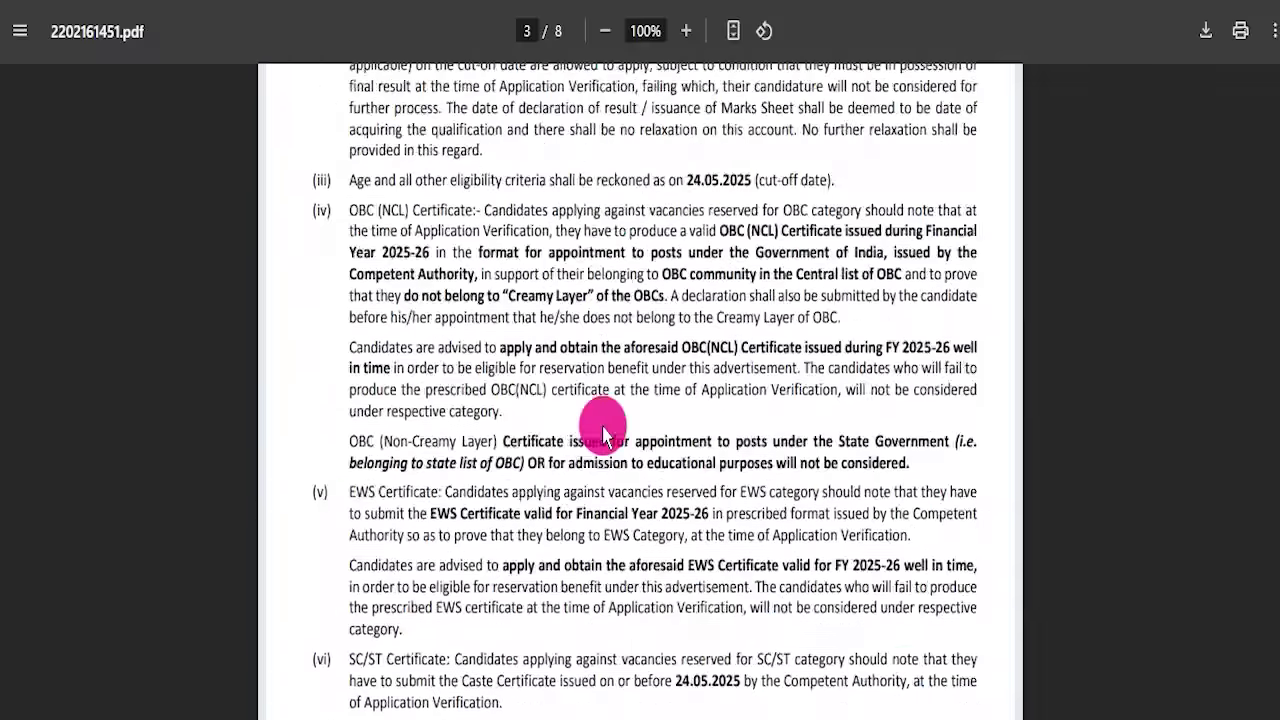
scroll(604, 432, "up", 8)
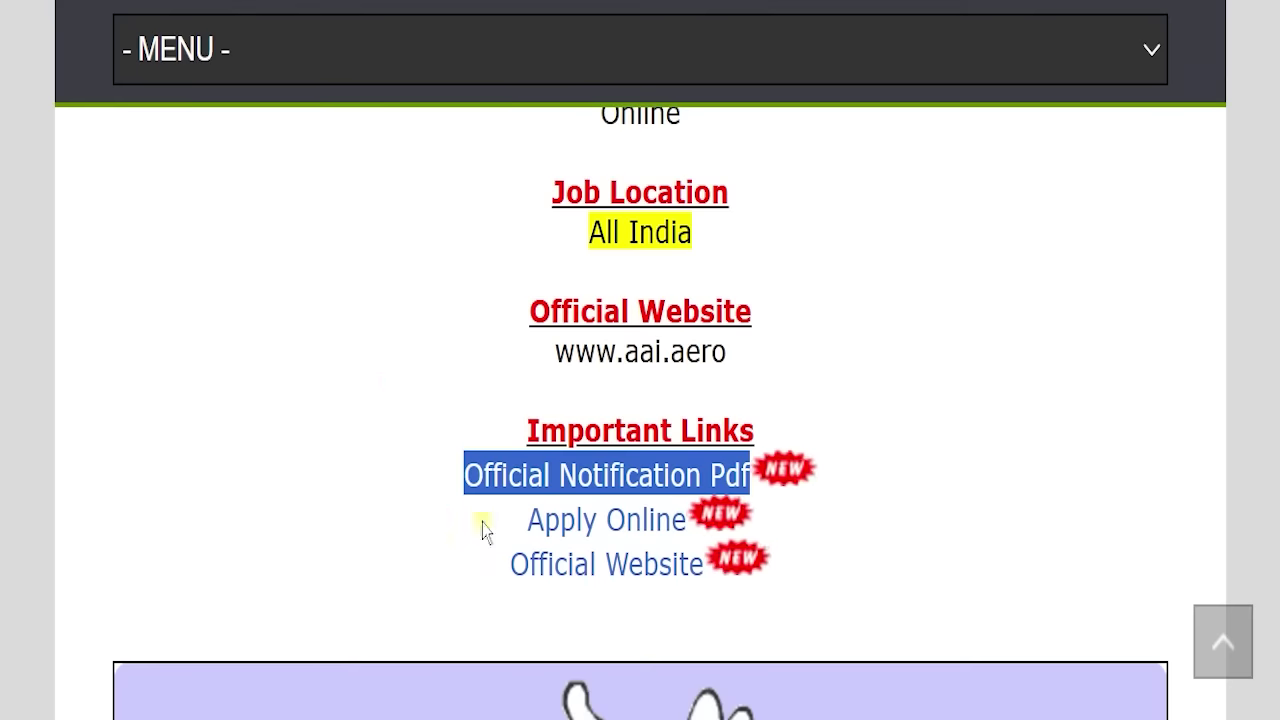
Highlight the Apply Online link, frame the LOGIN button on the application login page in red, and clear the annotations.
left_click_drag(480, 528, 676, 543)
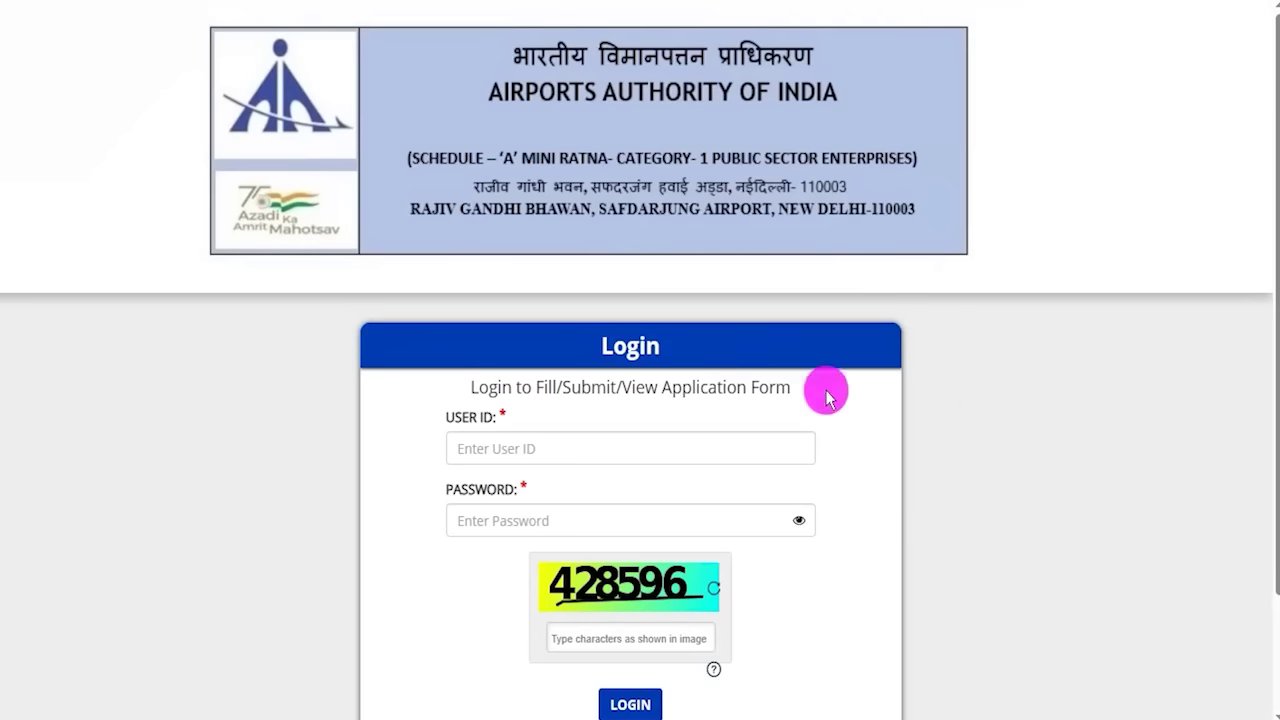
scroll(958, 398, "down", 2)
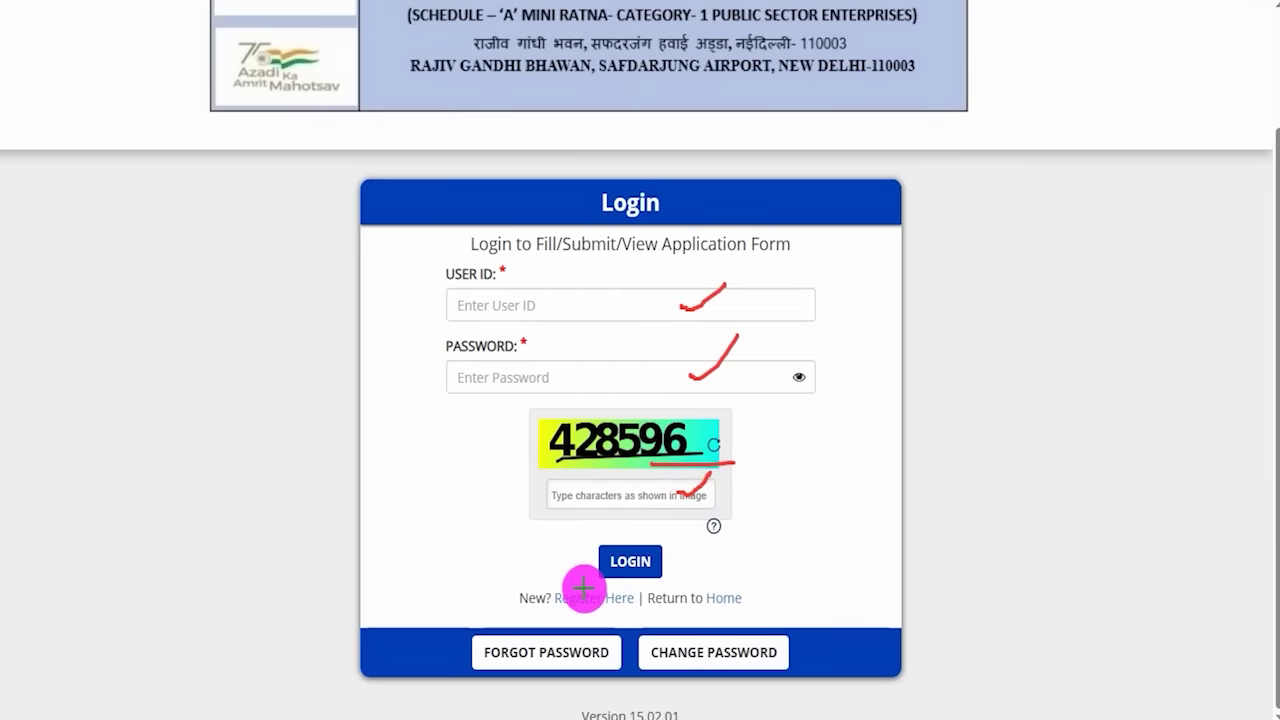
left_click_drag(568, 526, 662, 548)
left_click_drag(677, 576, 687, 590)
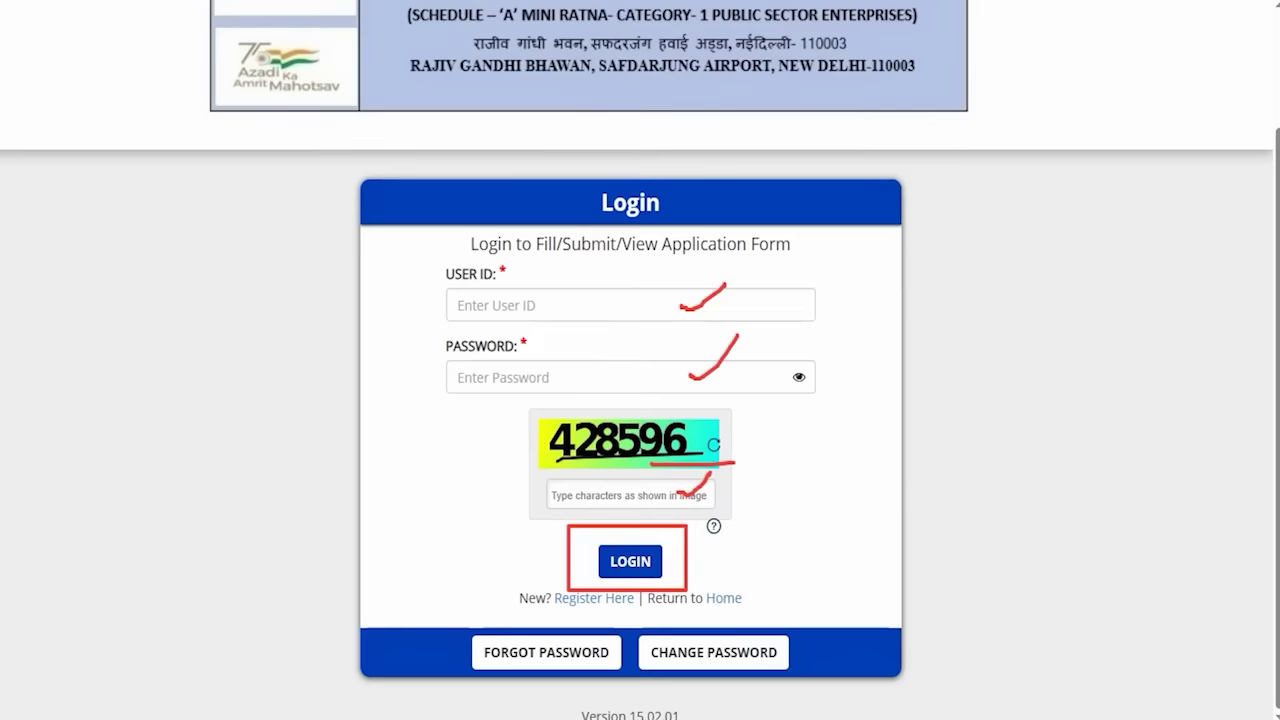
key("Escape")
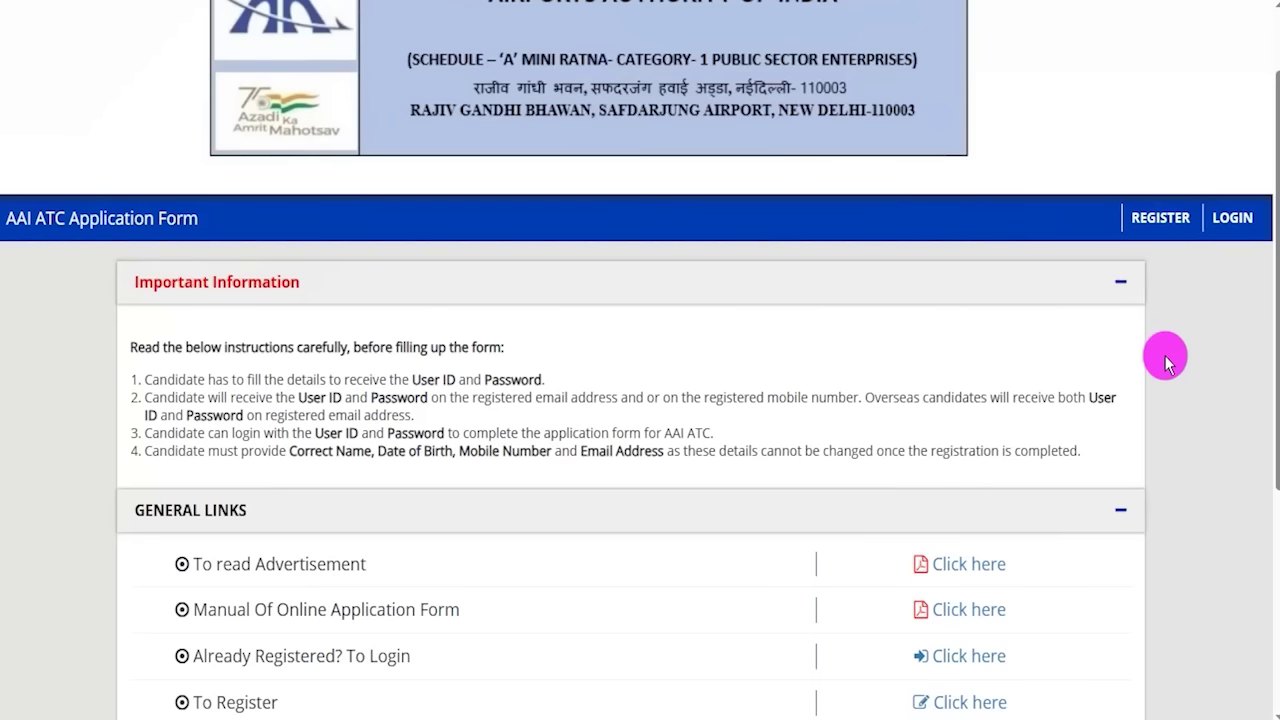
Point a red arrow at REGISTER on the AAI ATC Application Form page, clear it, and open the registration form.
left_click_drag(1017, 90, 1143, 205)
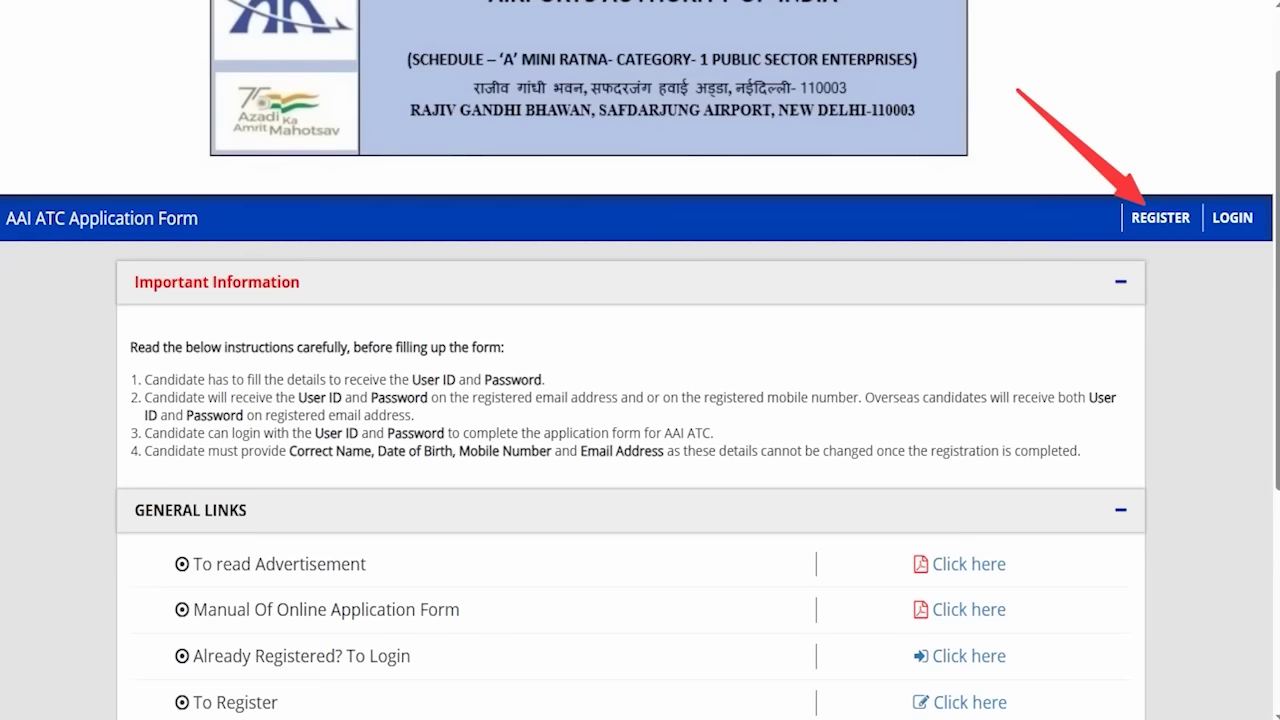
key("Escape")
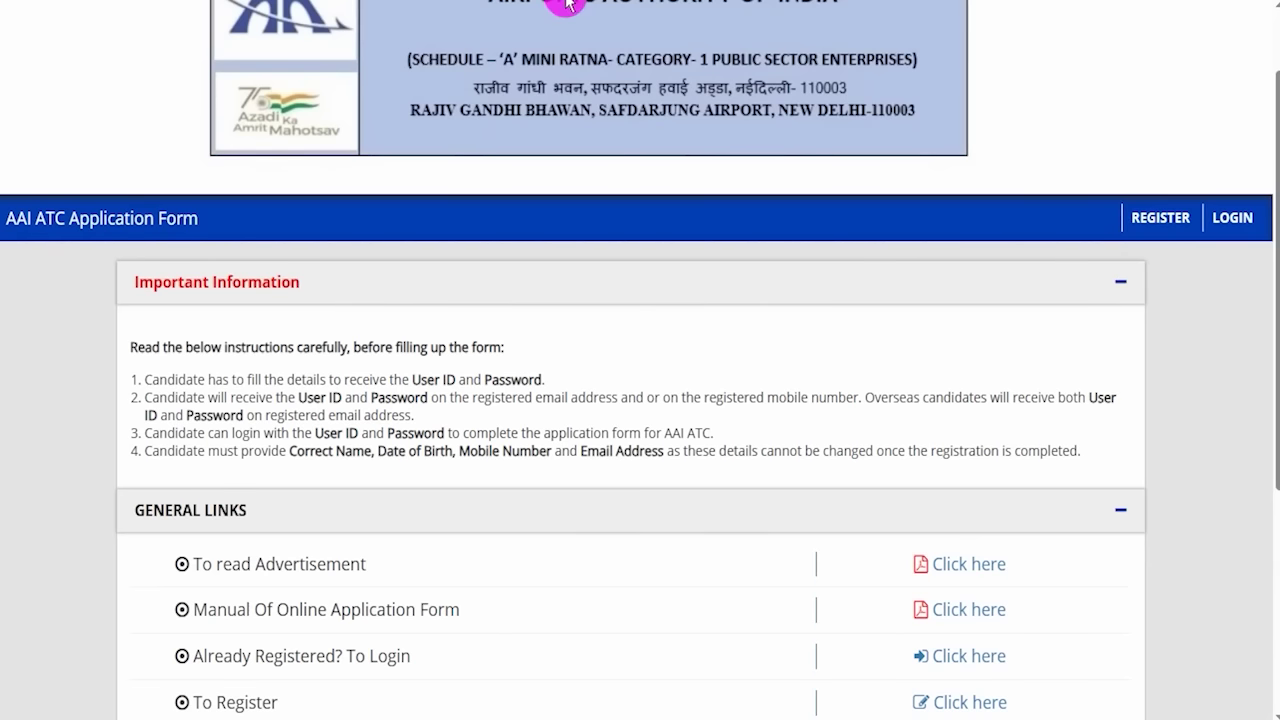
left_click(1148, 228)
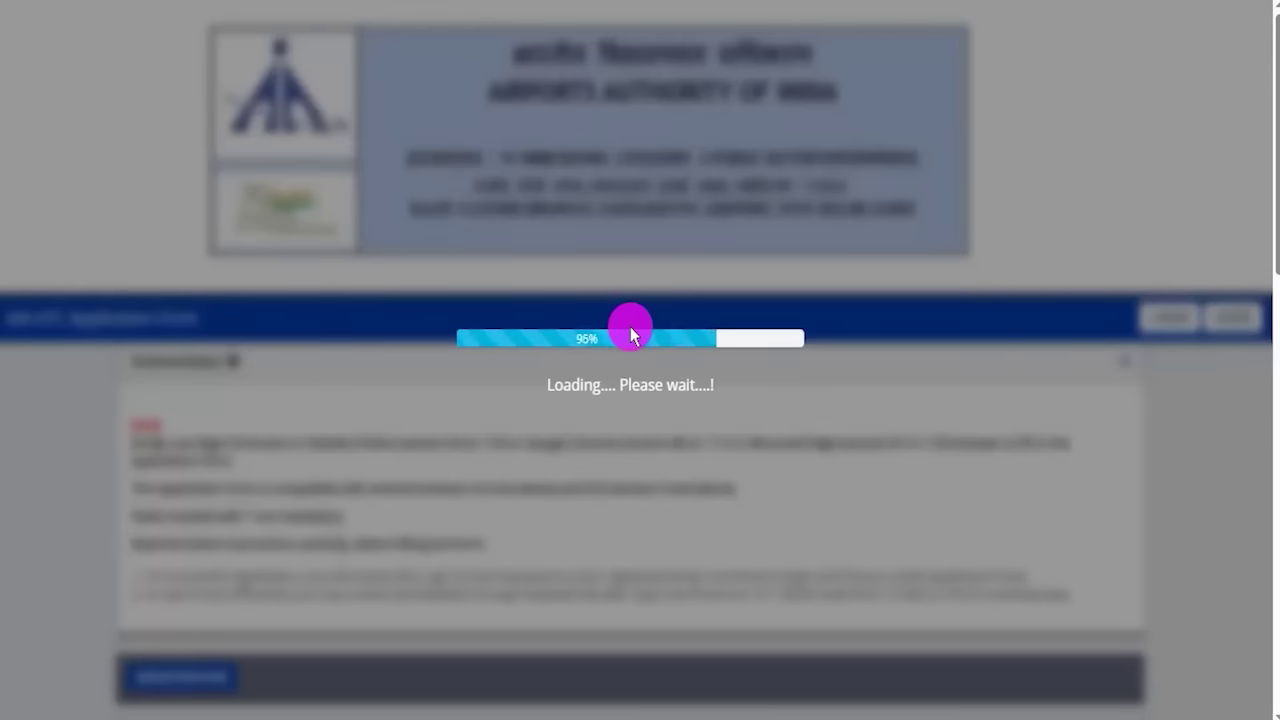
Select Junior Executive (Air Traffic Control) as the post name in the registration form.
scroll(630, 335, "down", 5)
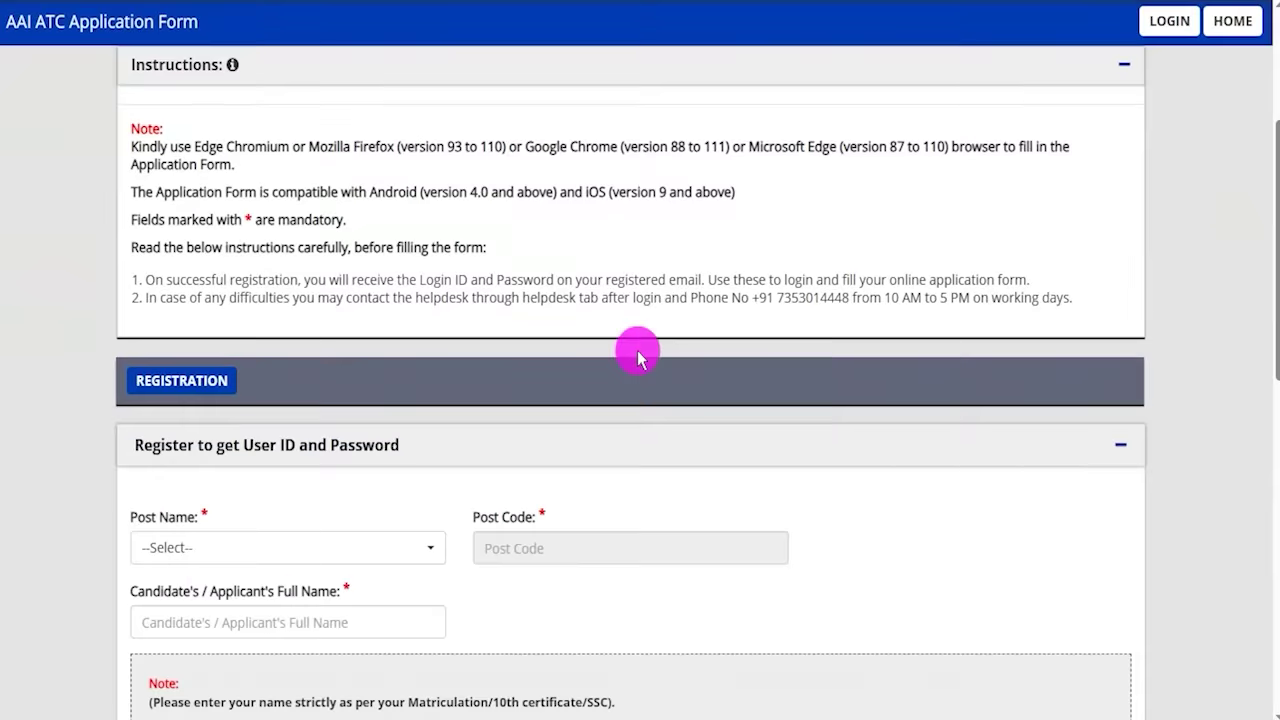
scroll(640, 355, "down", 1)
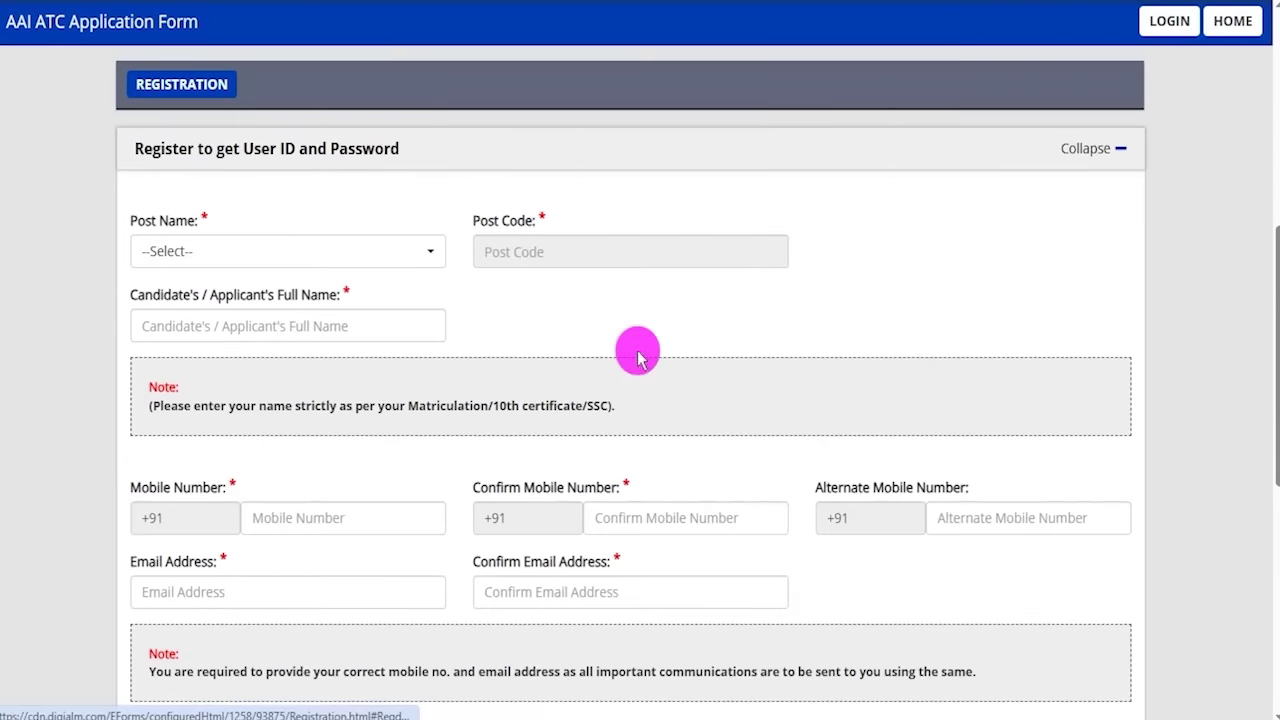
left_click(246, 262)
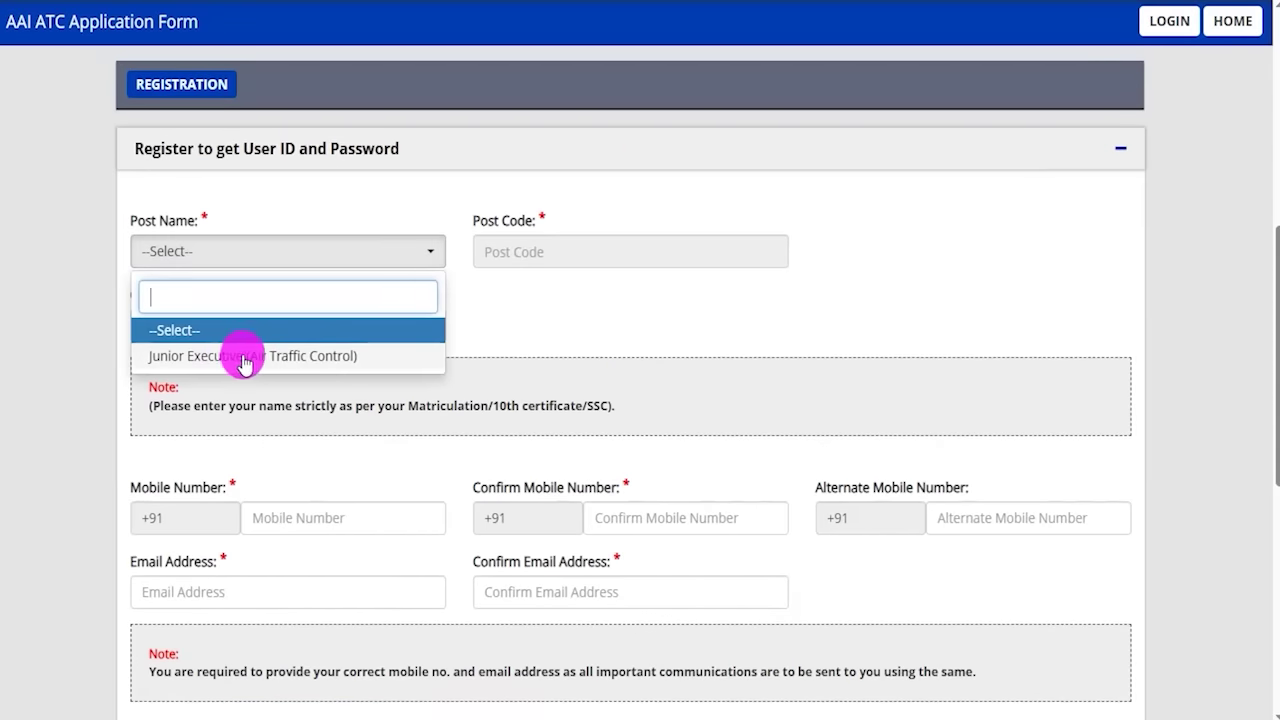
left_click(257, 356)
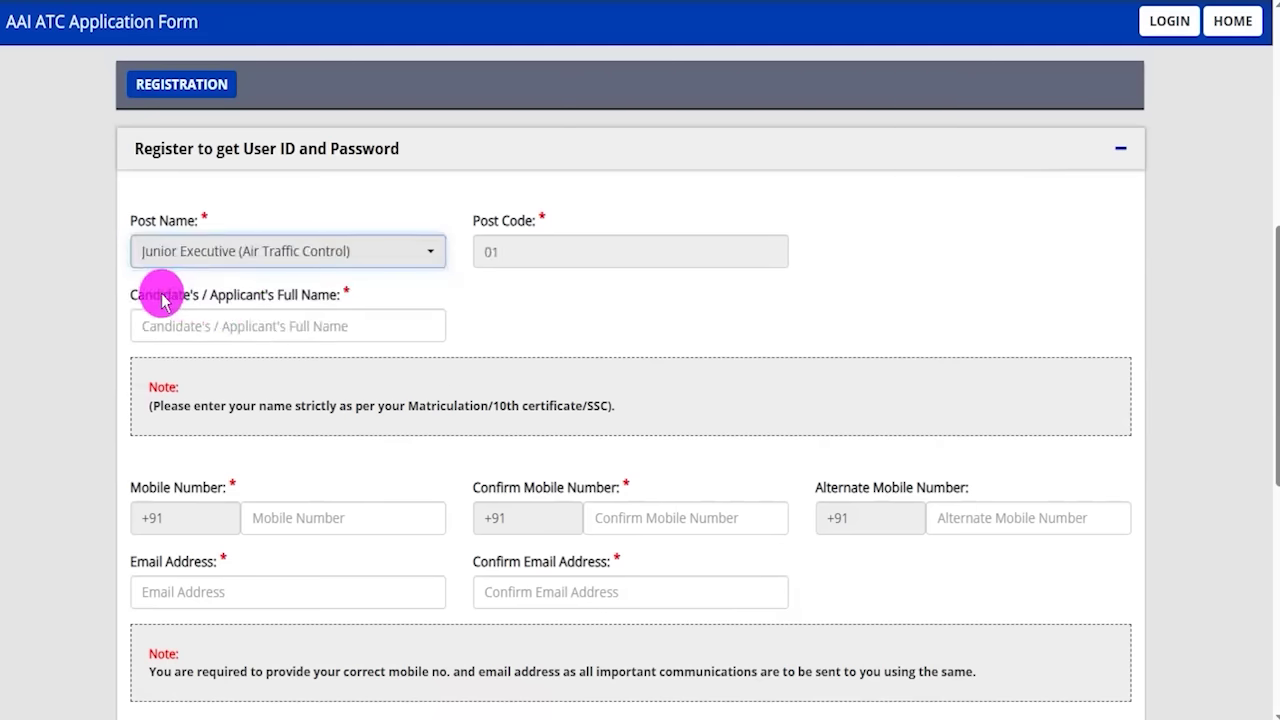
Point out the candidate's full name, mobile number, confirm mobile number and alternate mobile number fields, placing the cursor in each.
left_click_drag(157, 286, 251, 294)
left_click(243, 325)
scroll(362, 318, "down", 2)
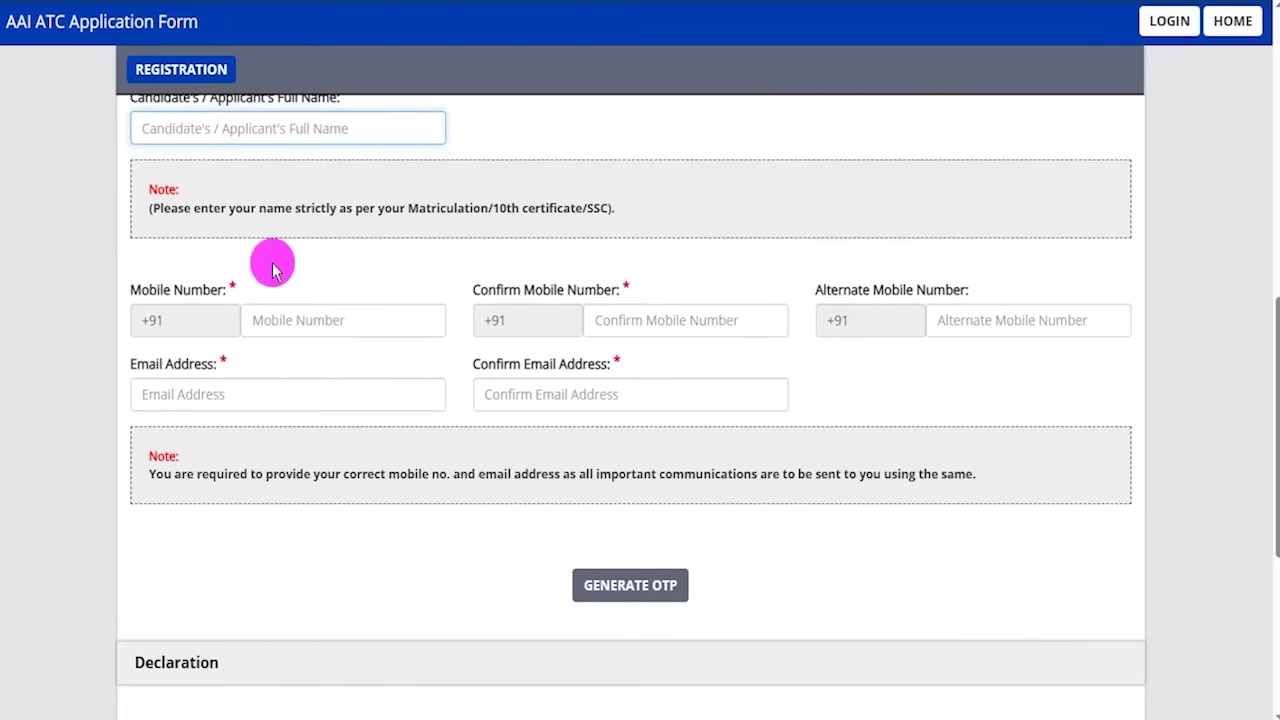
left_click_drag(132, 290, 234, 300)
left_click(291, 318)
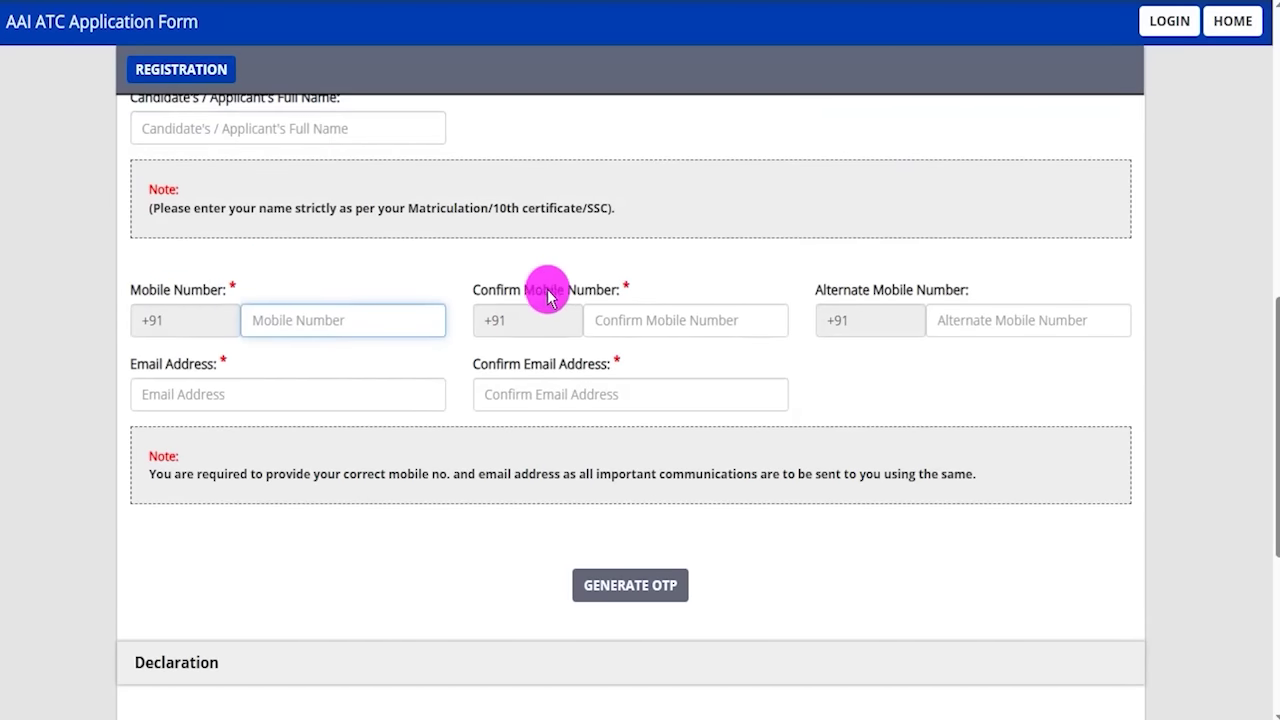
left_click_drag(500, 288, 619, 300)
left_click(633, 306)
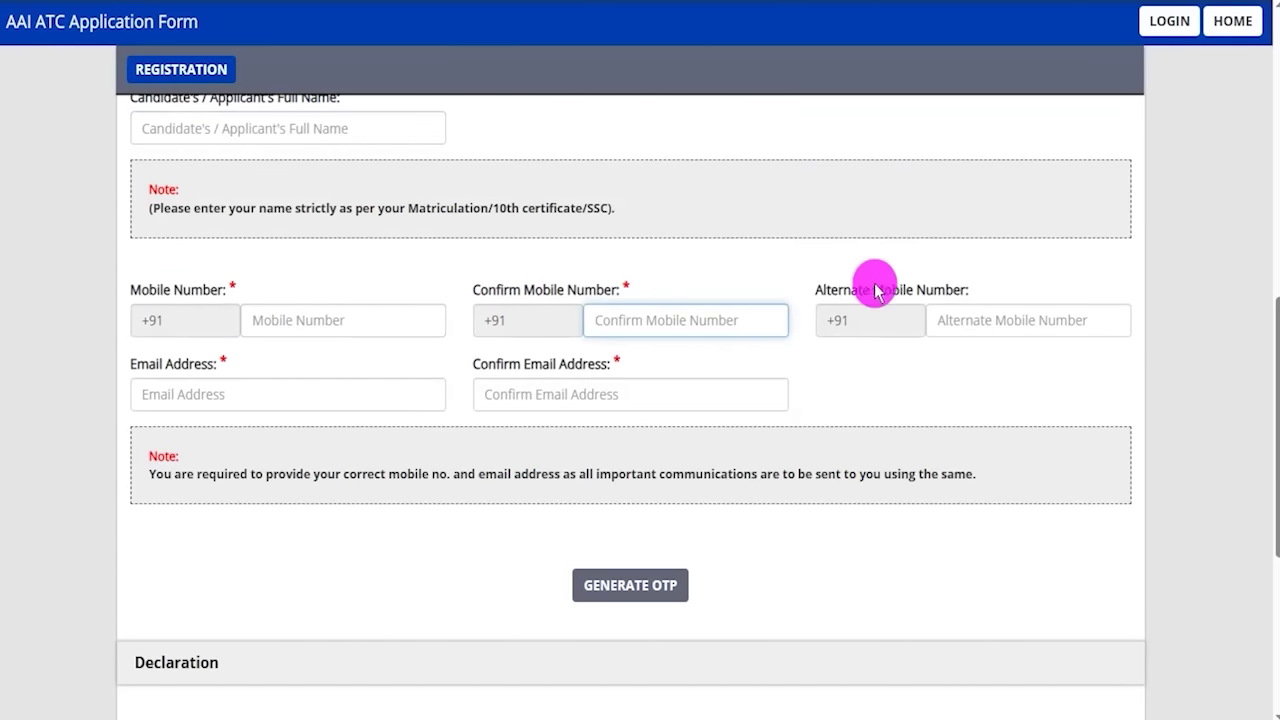
left_click_drag(838, 290, 929, 294)
left_click(970, 322)
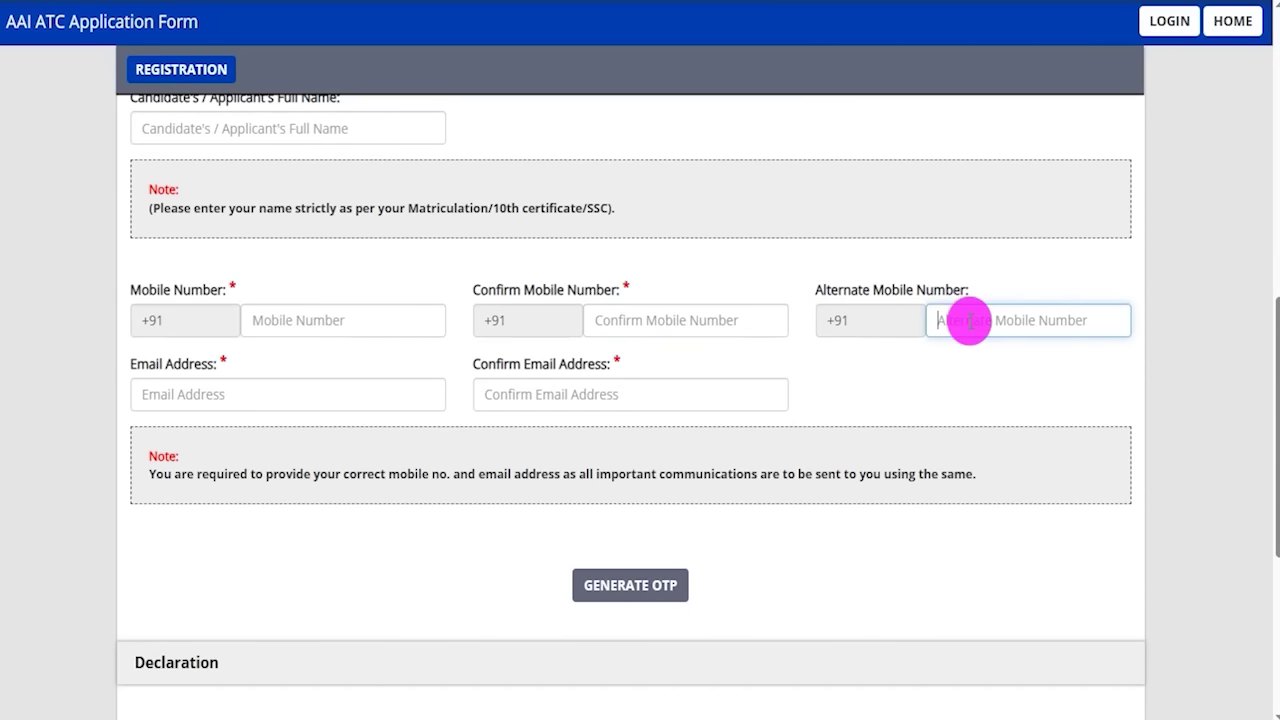
Mark the Email Address and Confirm Email Address fields with red ticks and frame the GENERATE OTP button.
scroll(270, 300, "down", 1)
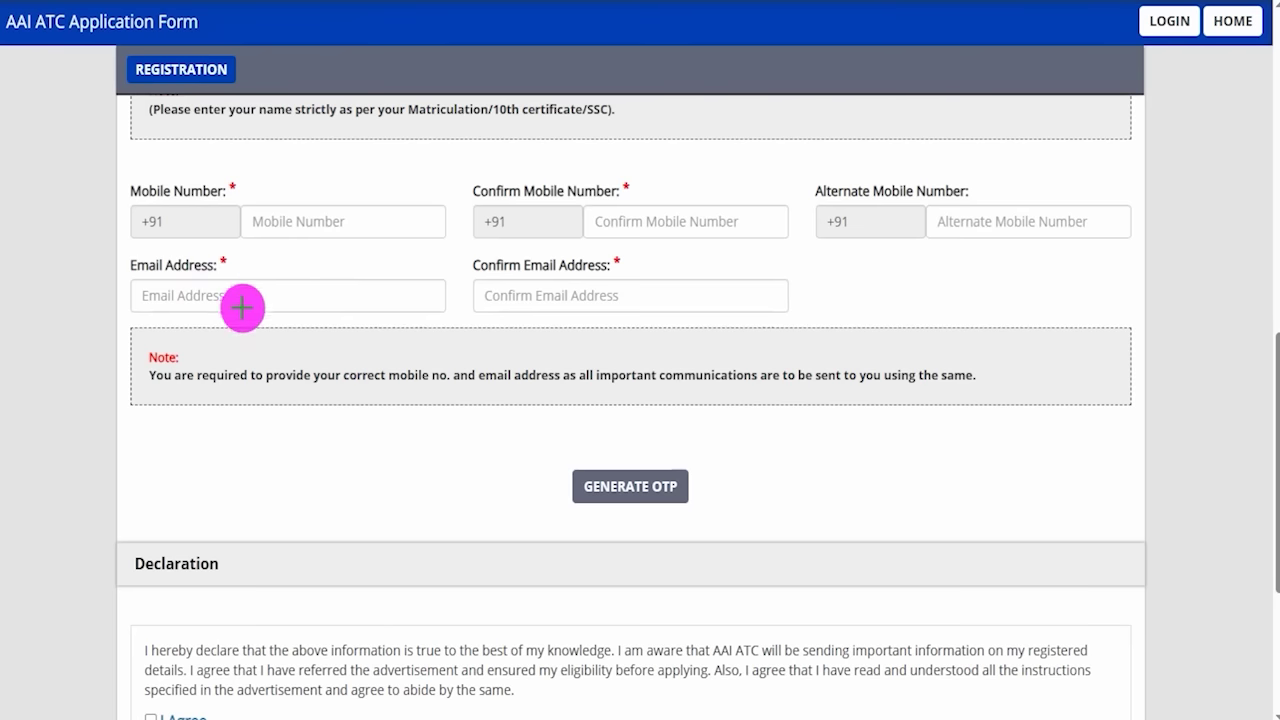
left_click_drag(246, 298, 318, 252)
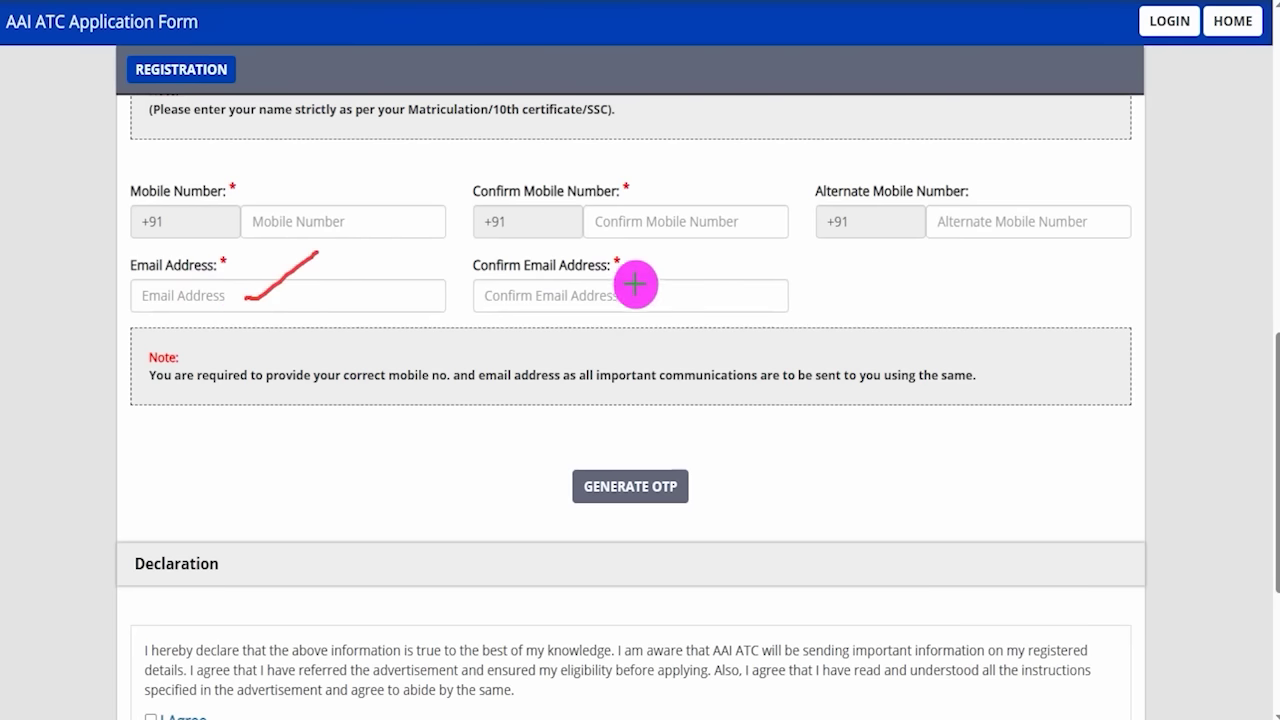
left_click_drag(638, 292, 694, 258)
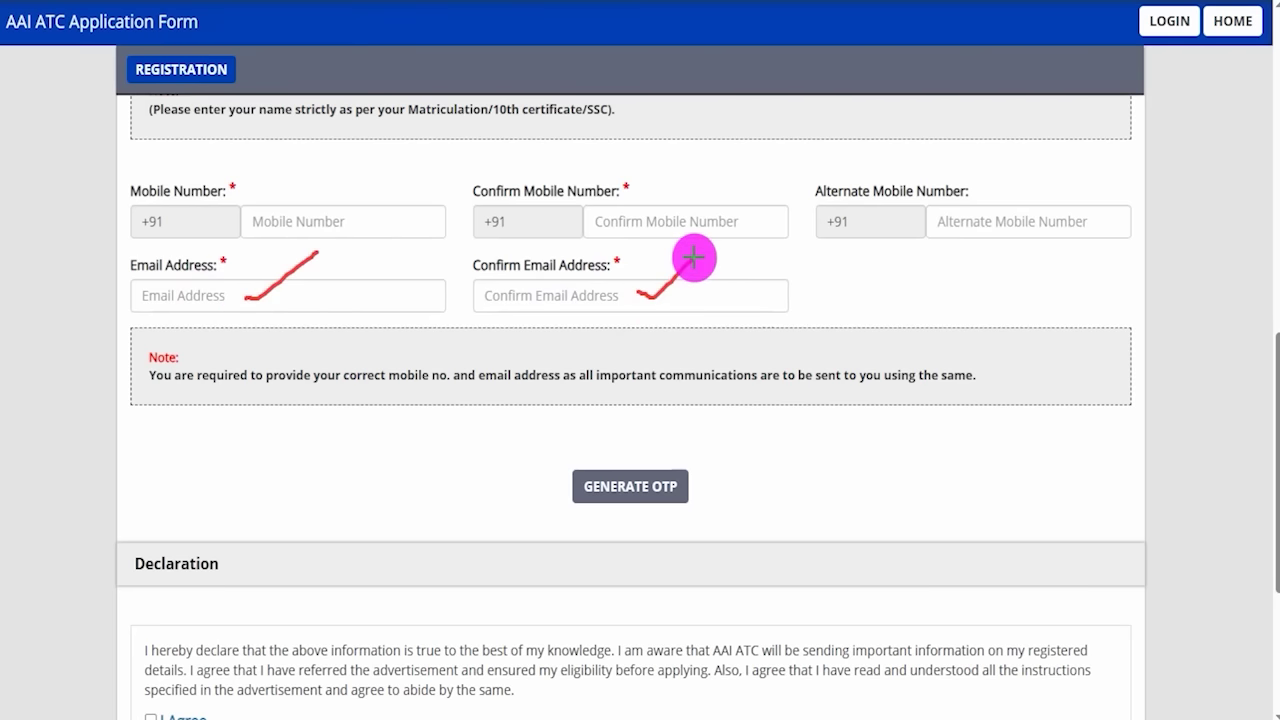
mouse_move(521, 430)
left_mouse_down()
mouse_move(623, 457)
mouse_move(737, 533)
left_mouse_up()
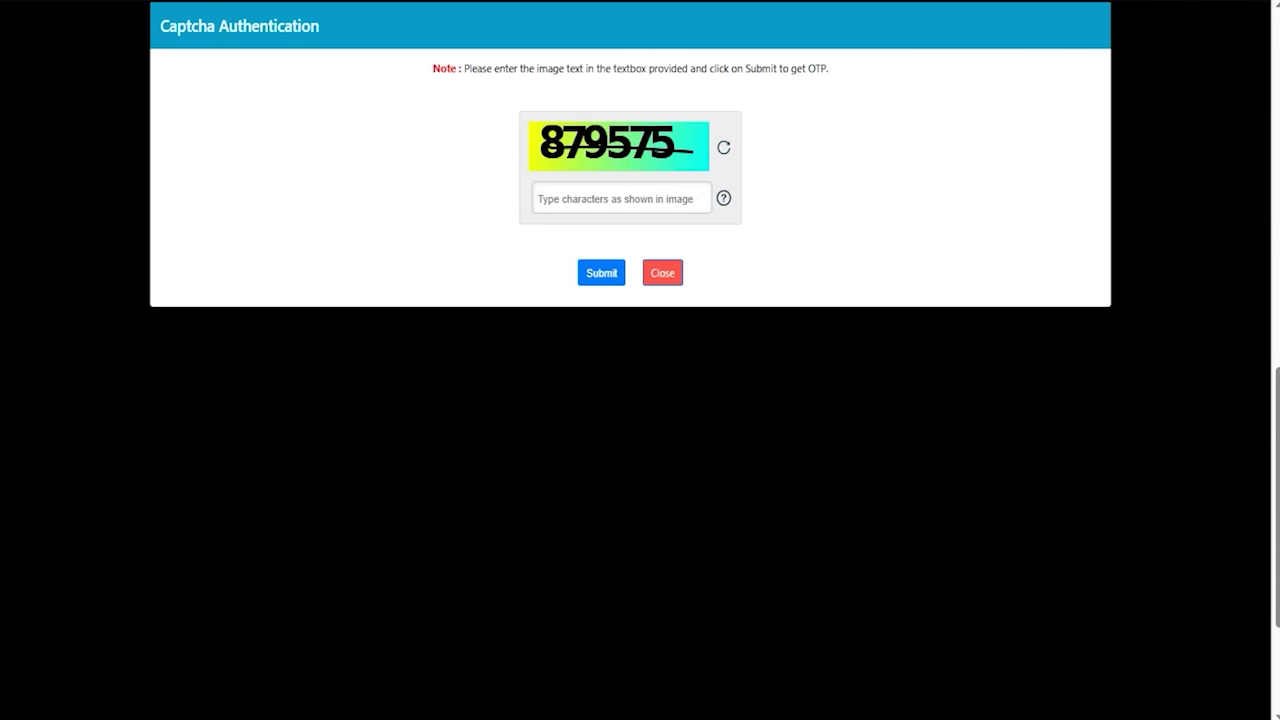
Mark the captcha dialog's Submit button, the mobile and email OTP fields, and their Validate buttons in red.
mouse_move(544, 237)
left_mouse_down()
mouse_move(591, 249)
mouse_move(638, 301)
left_mouse_up()
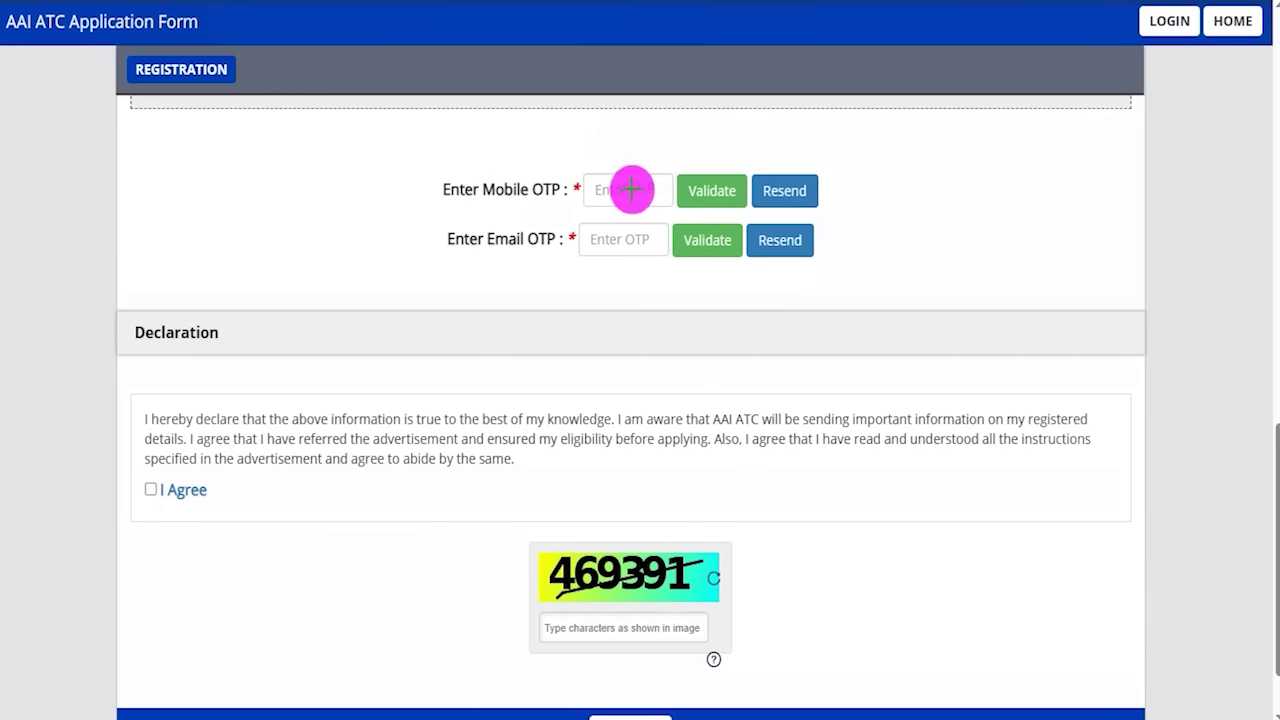
left_click_drag(632, 189, 670, 152)
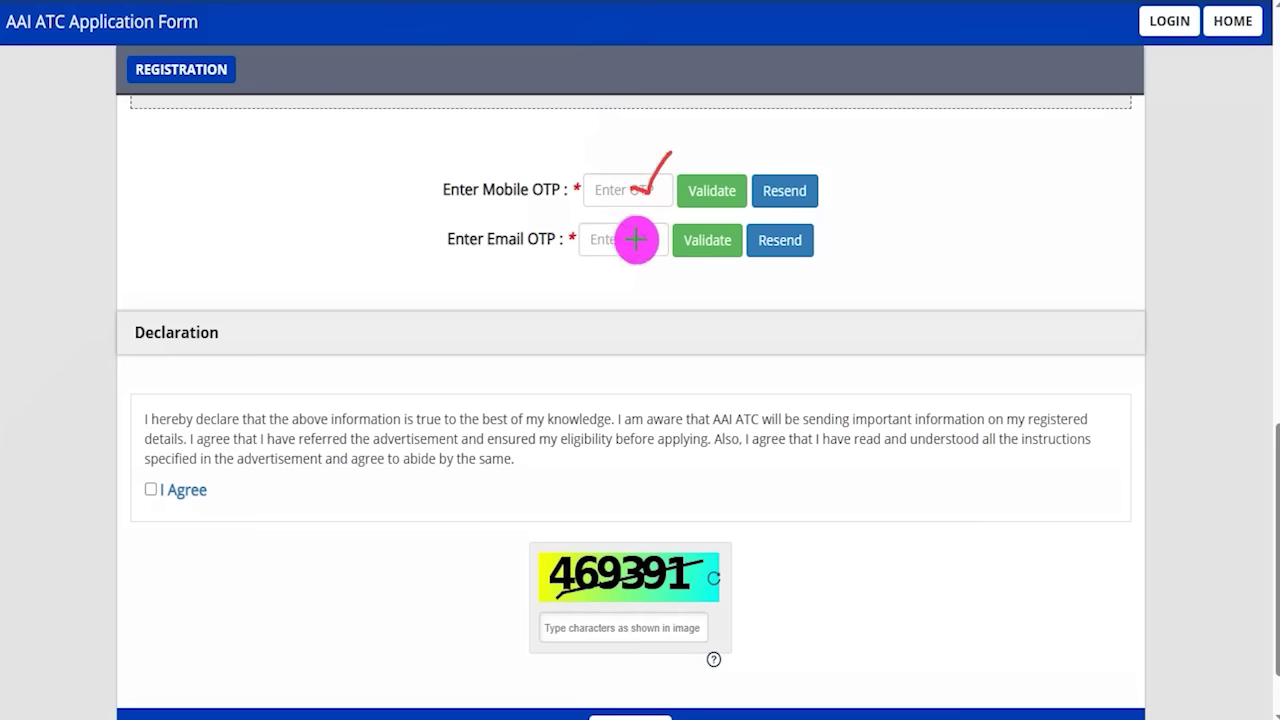
left_click_drag(643, 246, 655, 228)
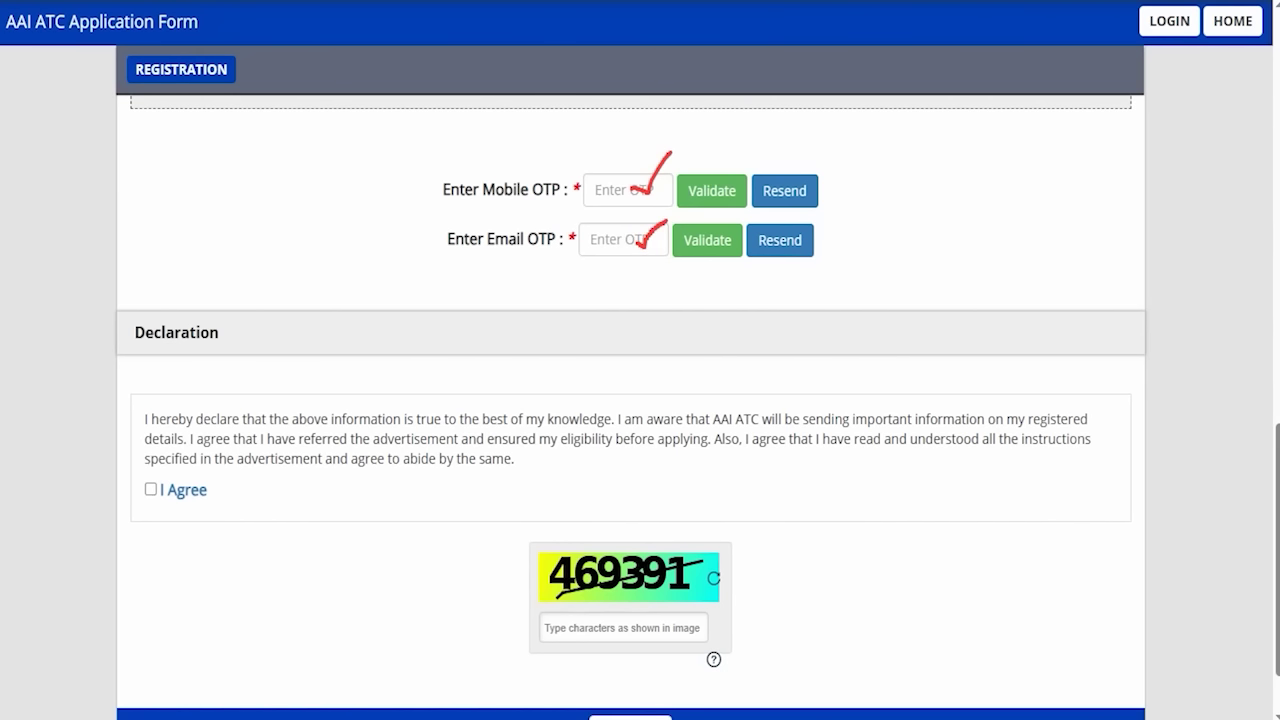
left_click_drag(674, 97, 716, 177)
mouse_move(597, 329)
left_mouse_down()
mouse_move(660, 310)
mouse_move(705, 258)
left_mouse_up()
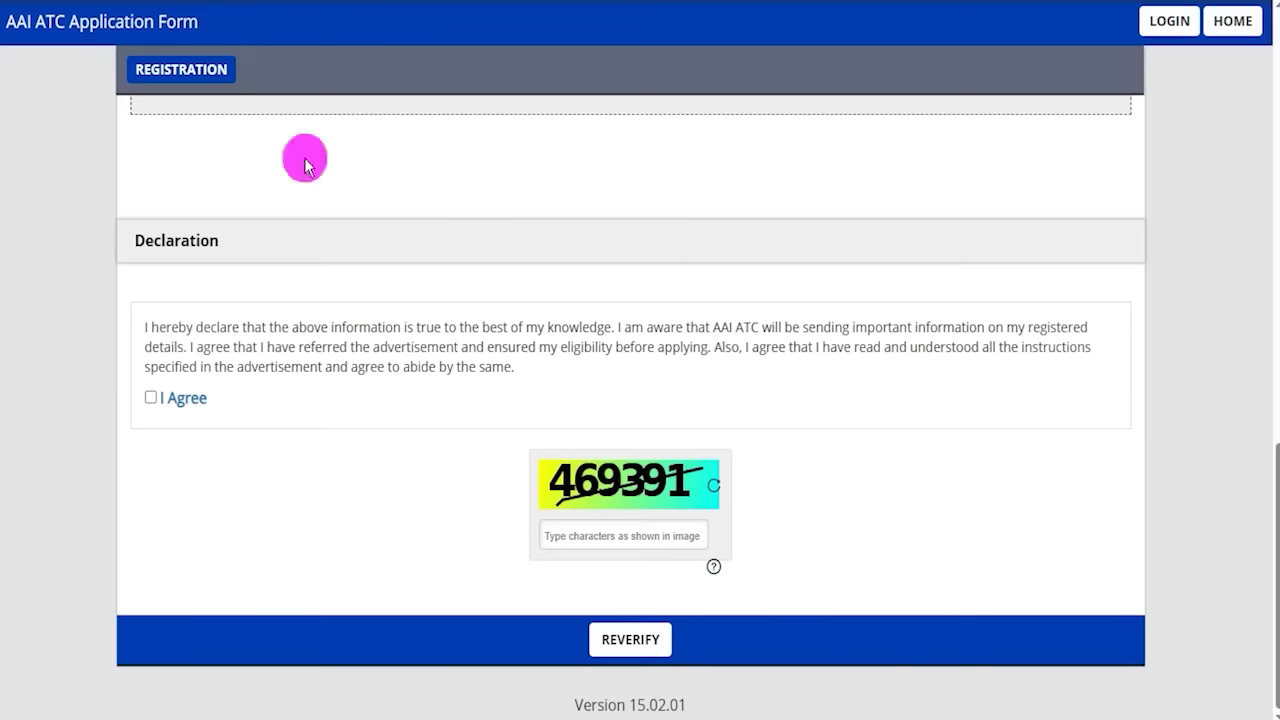
Agree to the registration declaration and mark the captcha image and its entry field in red.
left_click(151, 397)
mouse_move(632, 499)
left_mouse_down()
mouse_move(709, 497)
mouse_move(780, 458)
left_mouse_up()
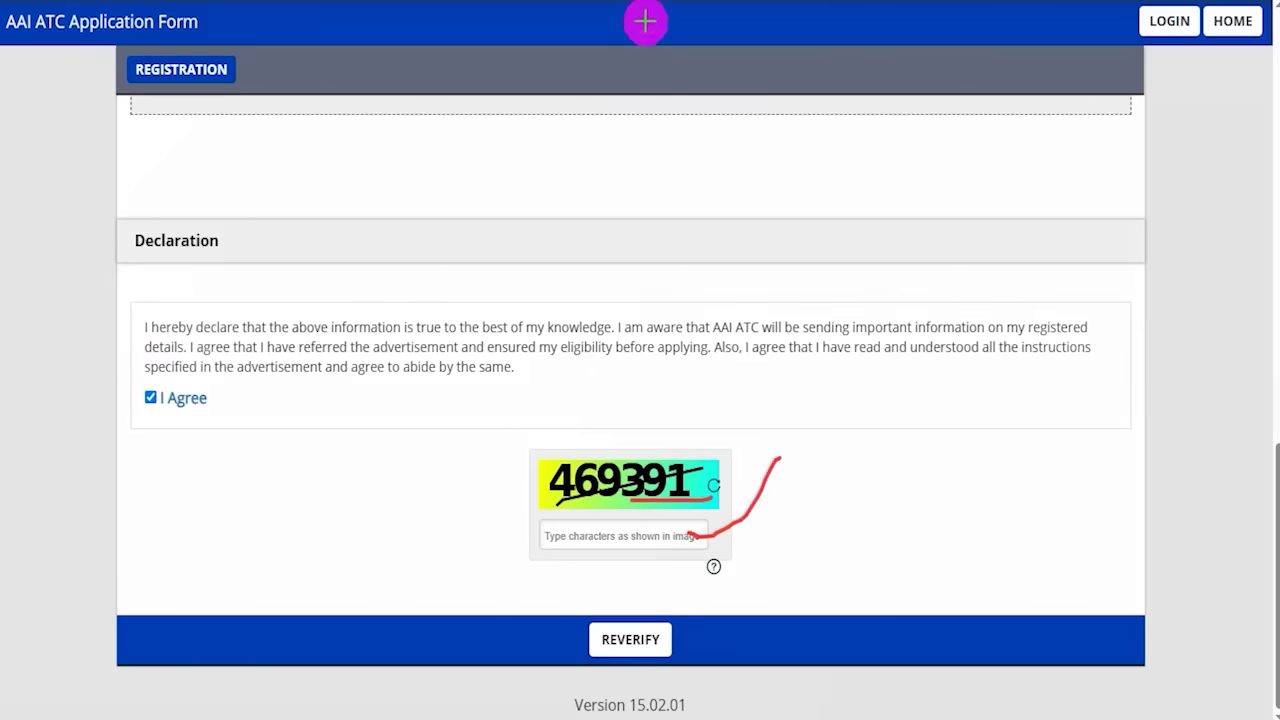
Mark the REVERIFY button, the verification table's entered values and the SUBMIT button on the registration page in red.
mouse_move(518, 582)
left_mouse_down()
mouse_move(750, 650)
mouse_move(766, 678)
left_mouse_up()
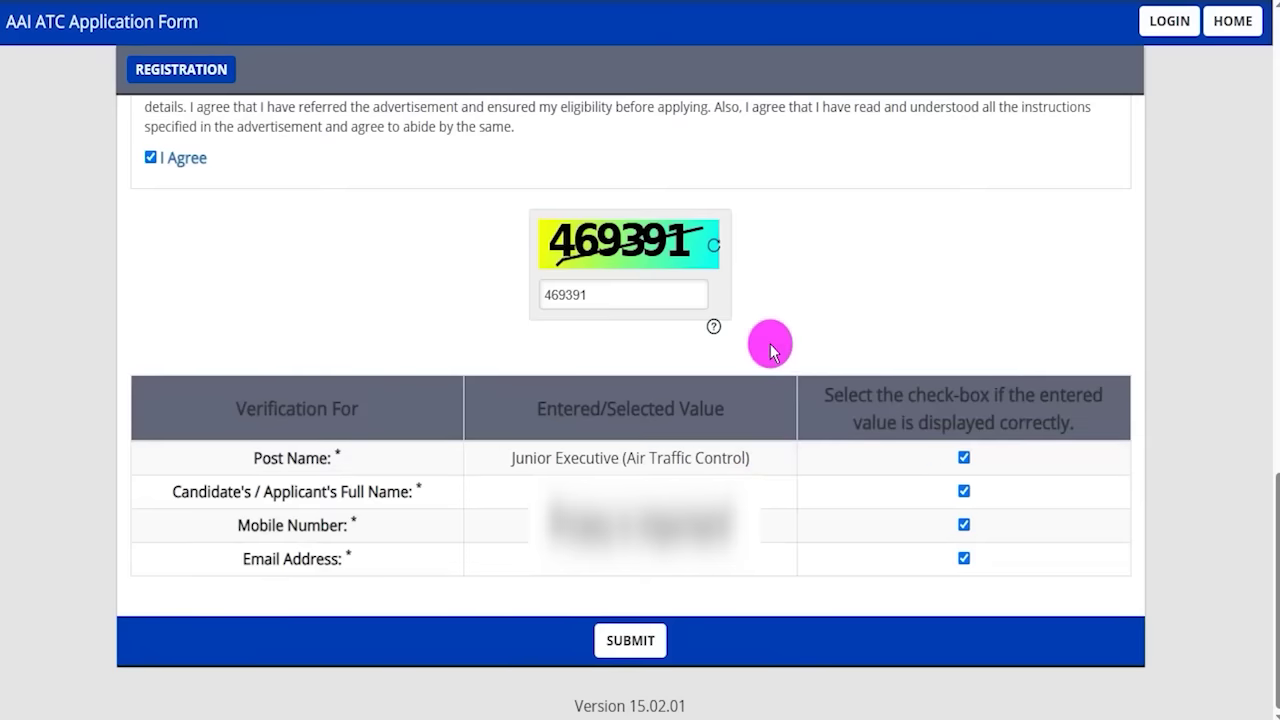
left_click_drag(545, 464, 580, 466)
left_click(590, 495)
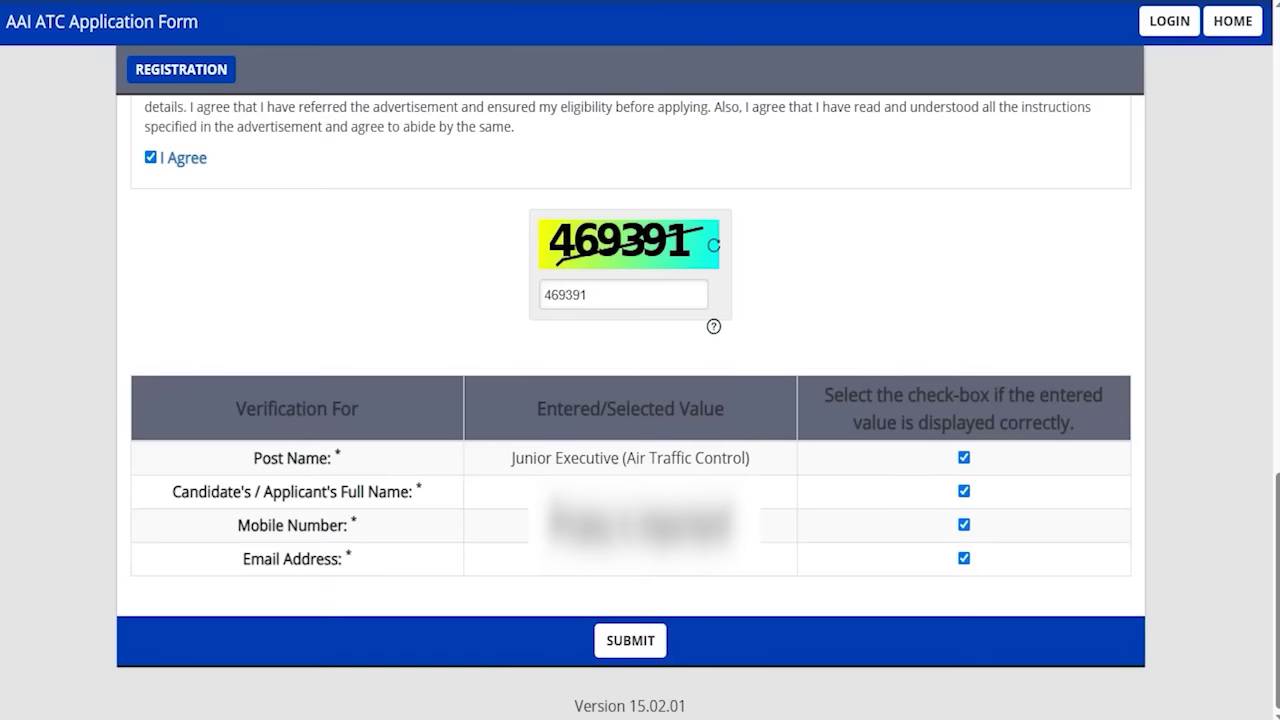
mouse_move(529, 593)
left_mouse_down()
mouse_move(657, 633)
mouse_move(719, 679)
left_mouse_up()
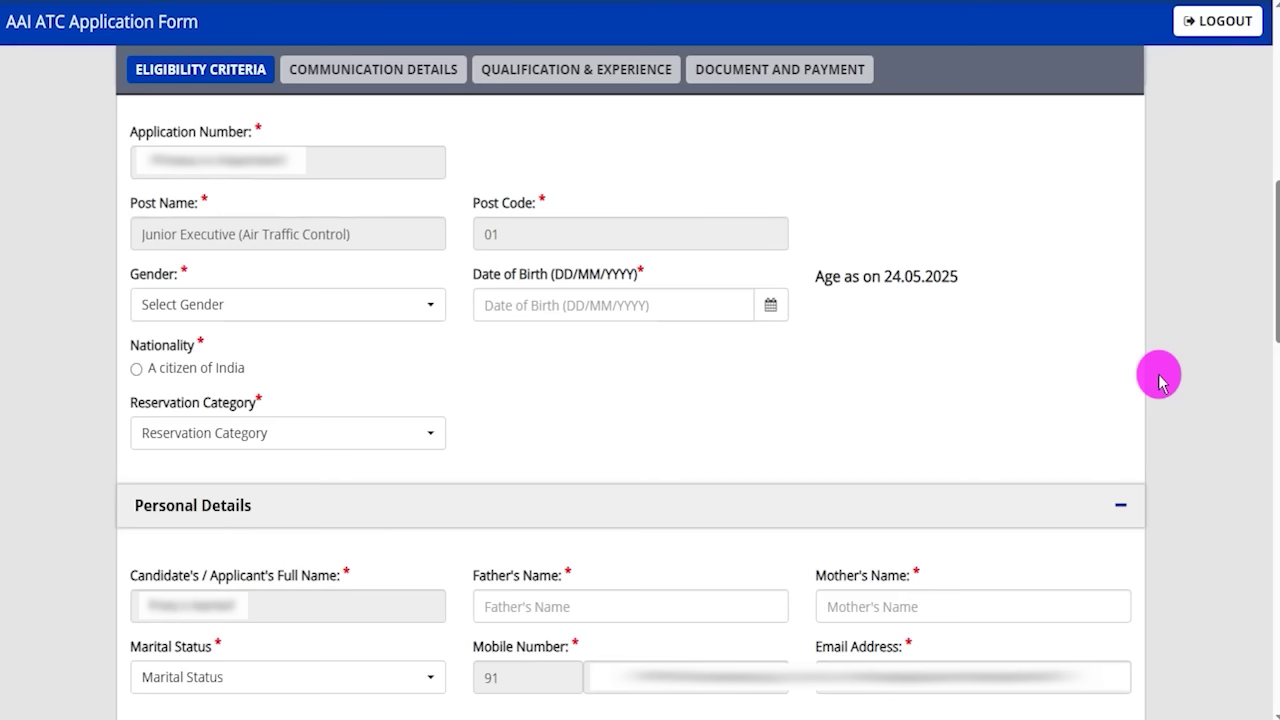
Set the gender to Male and view the year choices in the date of birth calendar without picking one.
left_click(317, 318)
left_click(175, 411)
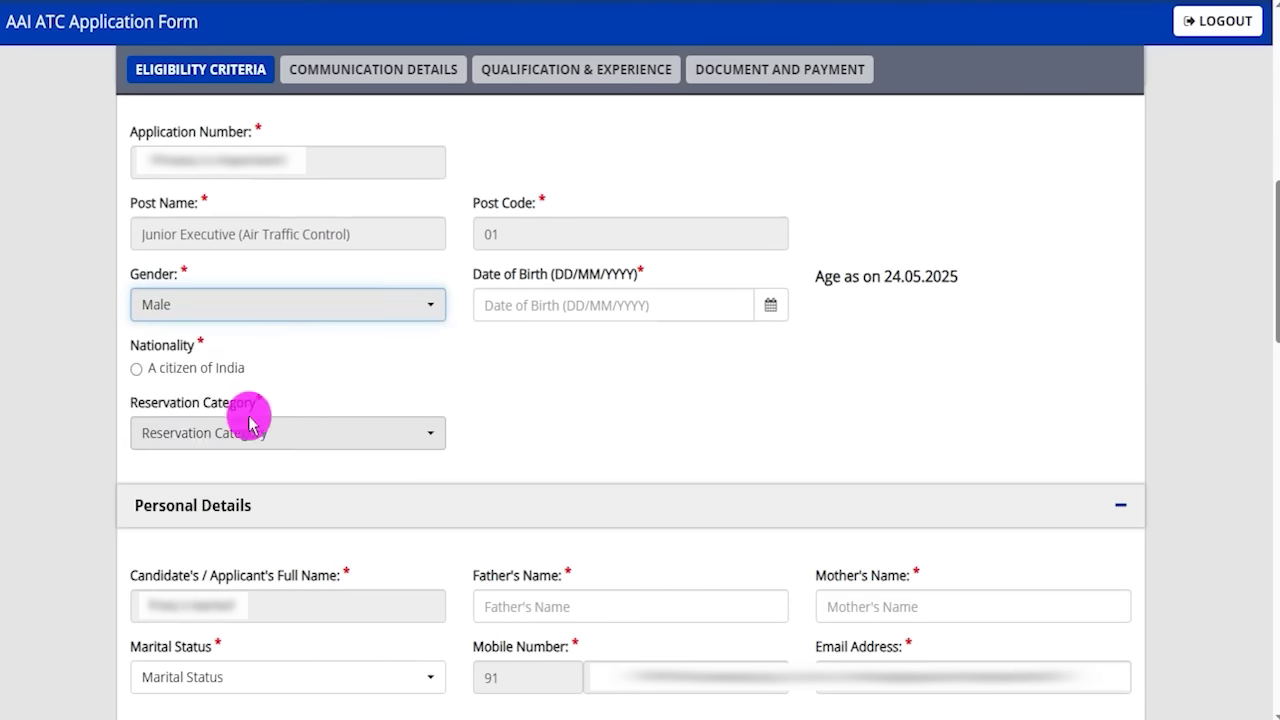
left_click(768, 306)
left_click(768, 306)
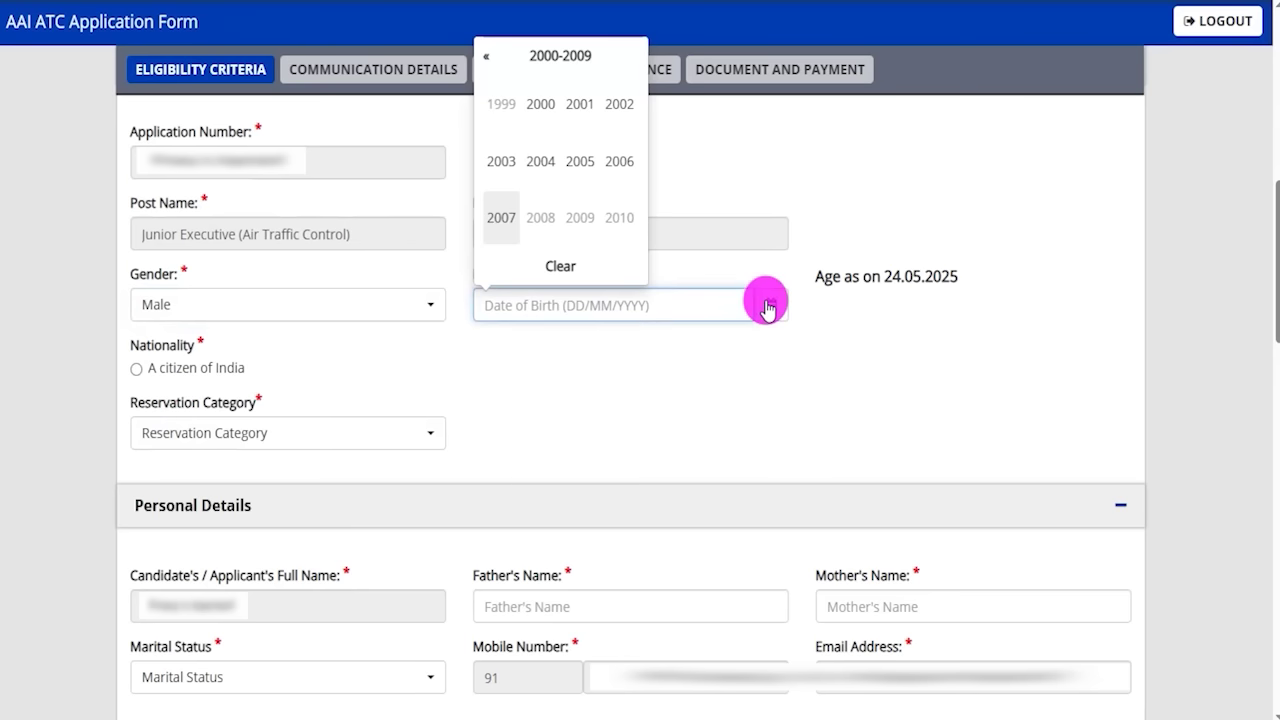
left_click(593, 376)
Set the nationality to A citizen of India and the reservation category to SC.
left_click(133, 366)
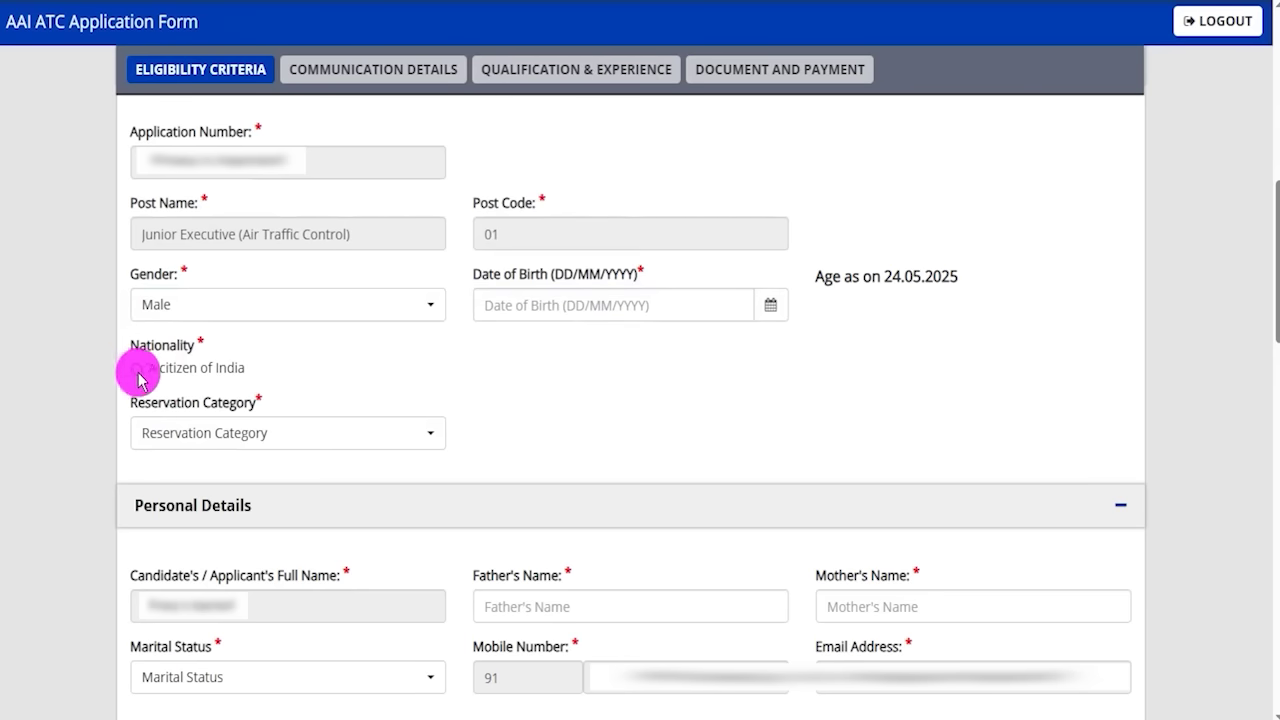
left_click(267, 436)
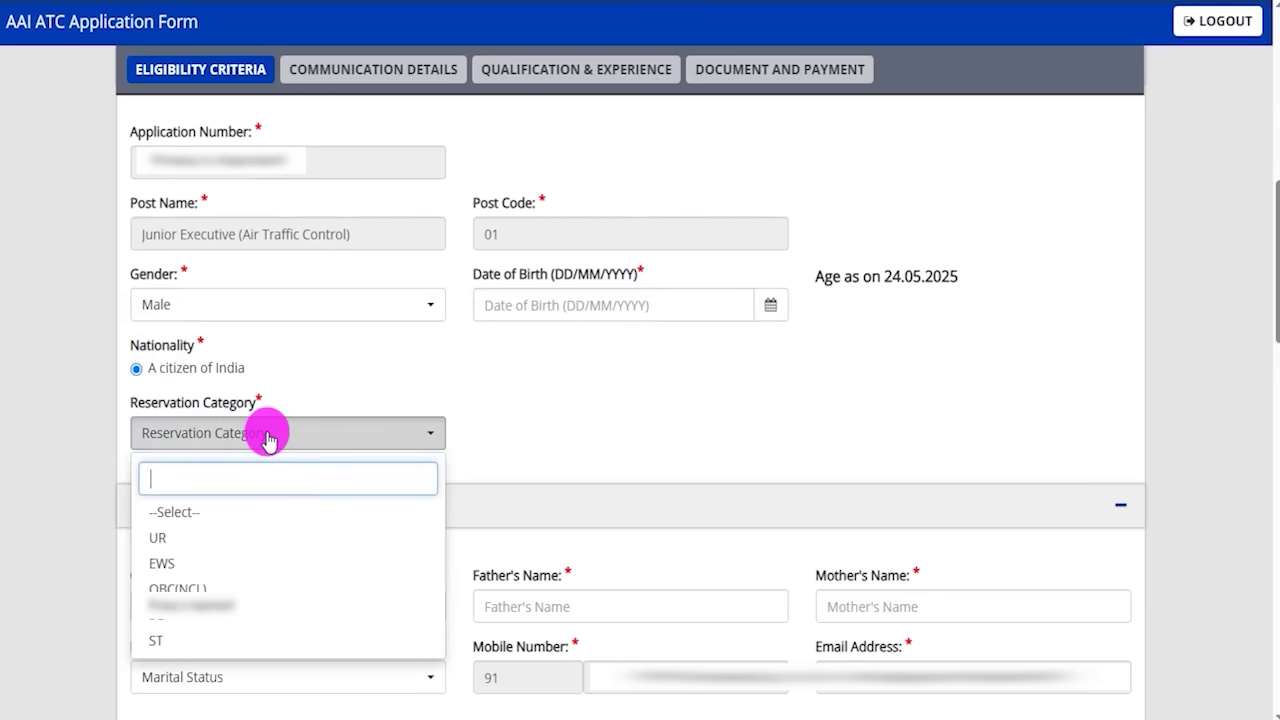
left_click(177, 606)
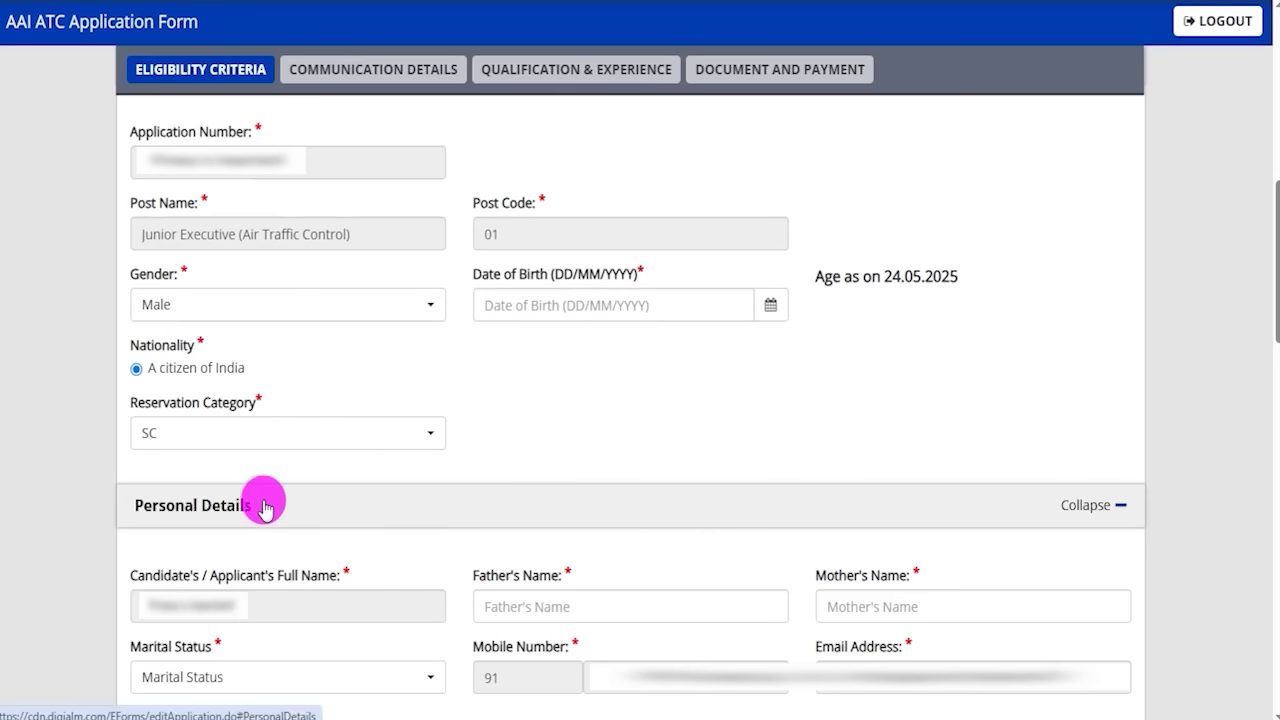
Point out the father's and mother's name fields and set the marital status to Unmarried.
left_click_drag(484, 570, 536, 606)
left_click(536, 606)
left_click_drag(828, 575, 870, 600)
left_click(822, 602)
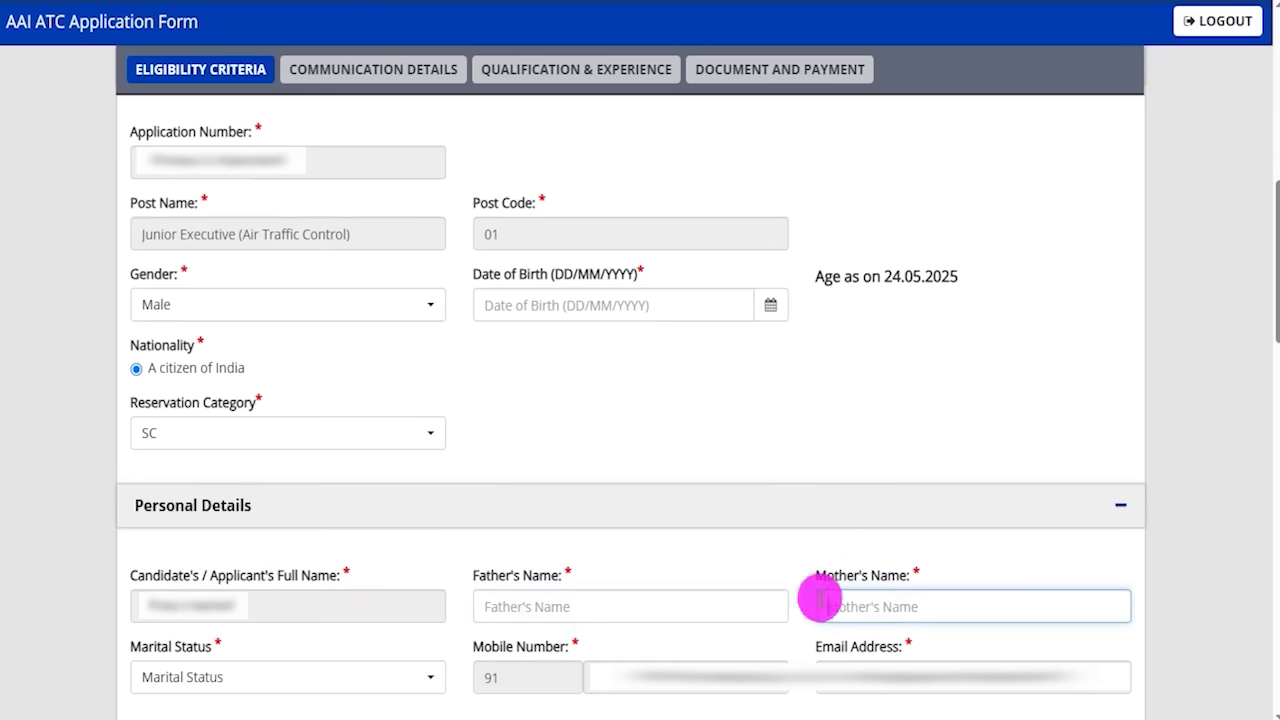
left_click(249, 684)
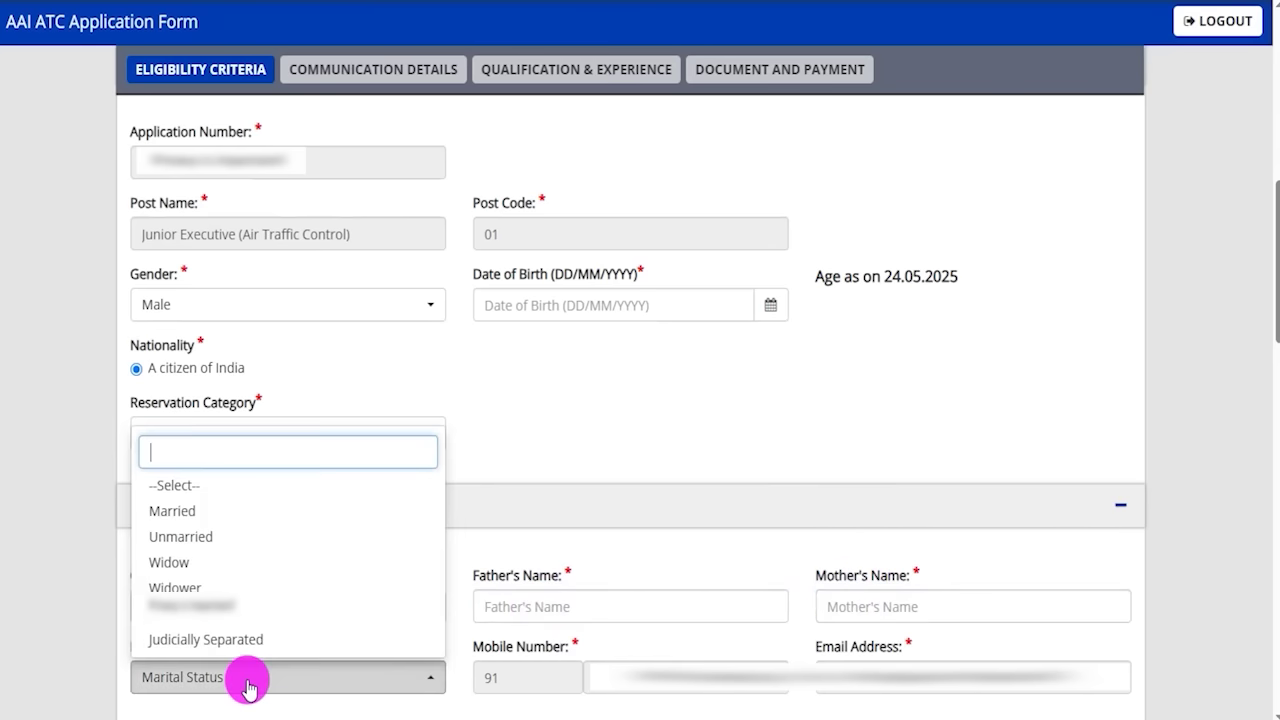
left_click(186, 540)
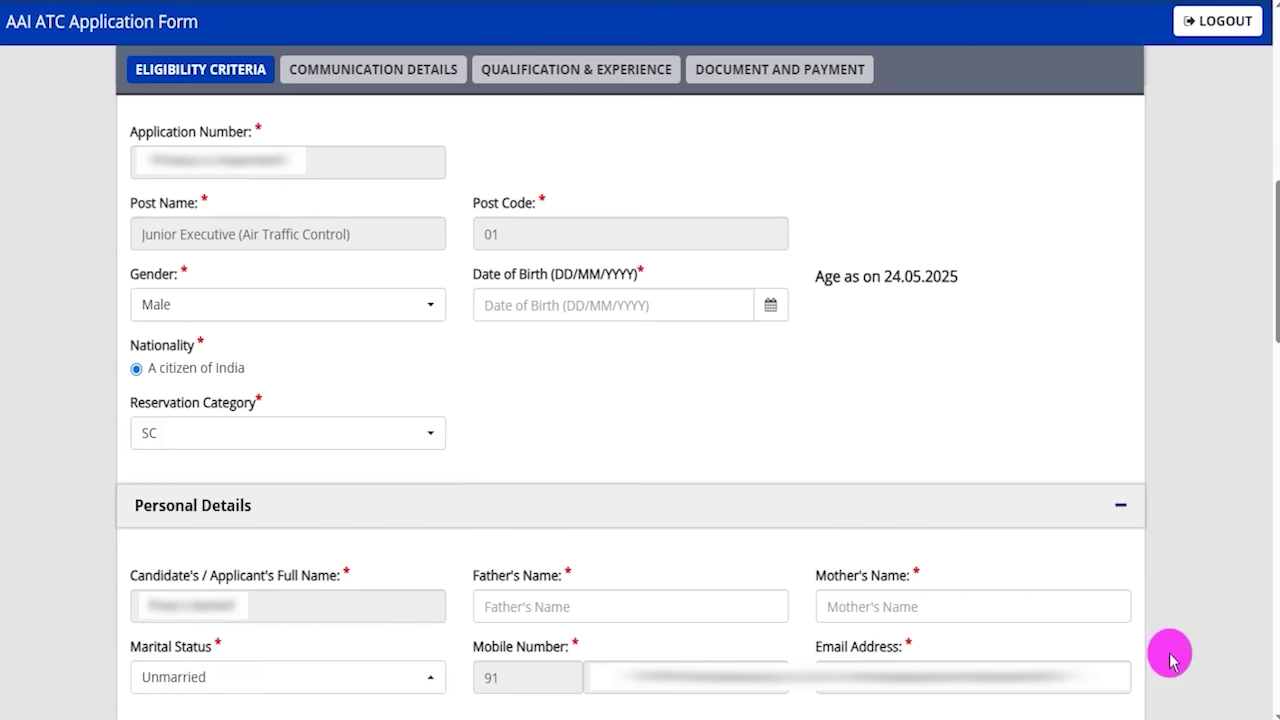
Preview the disability type and percentage options under Yes, and answer No to the minimum 40% disability question.
scroll(1170, 660, "down", 10)
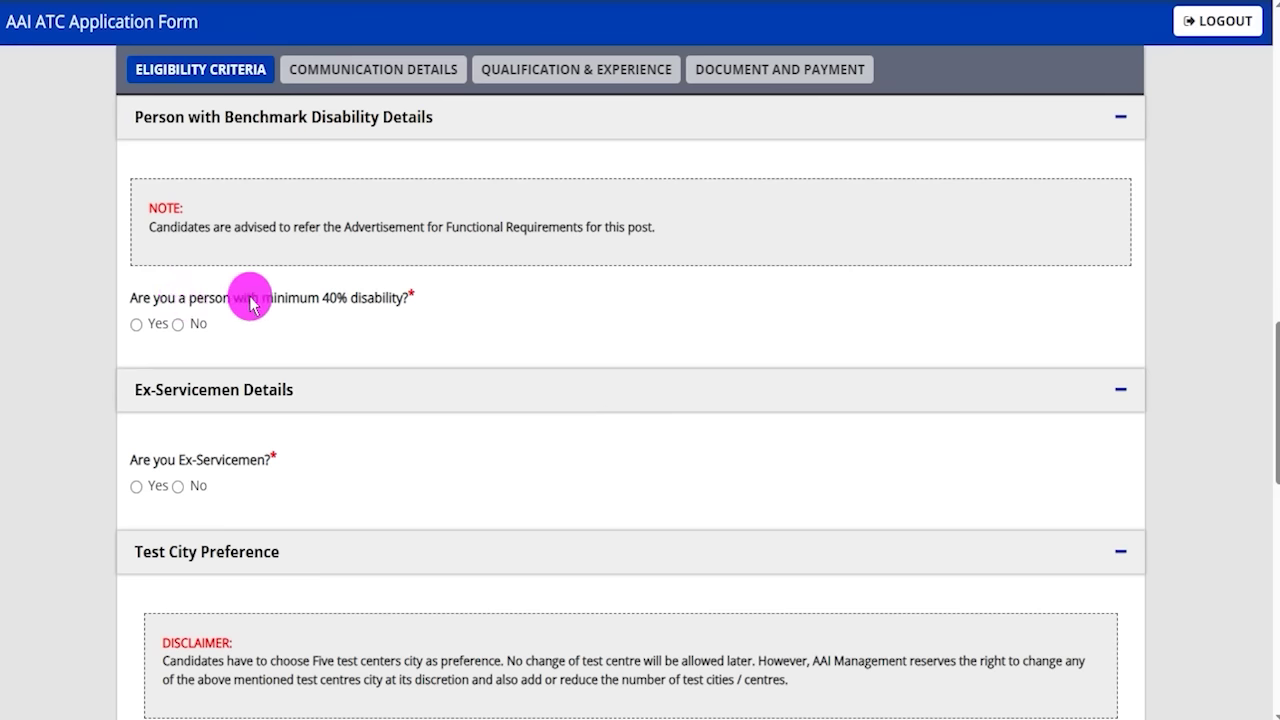
left_click(137, 323)
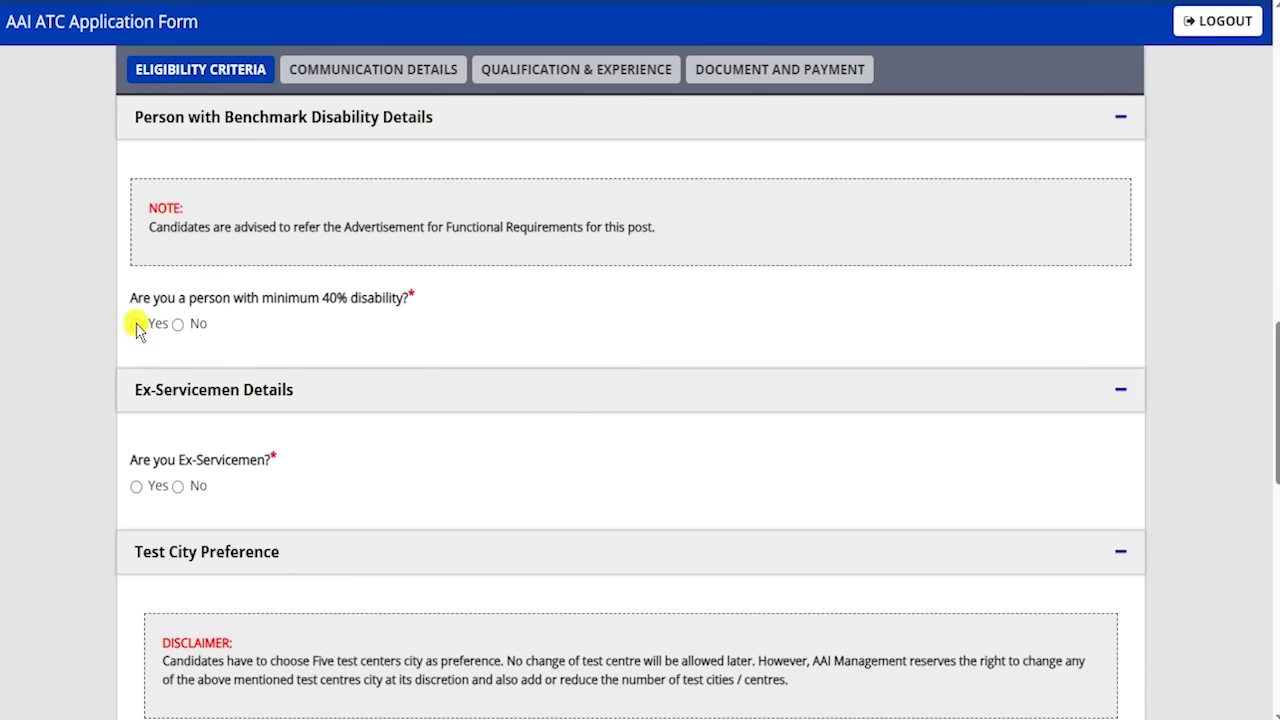
left_click(203, 389)
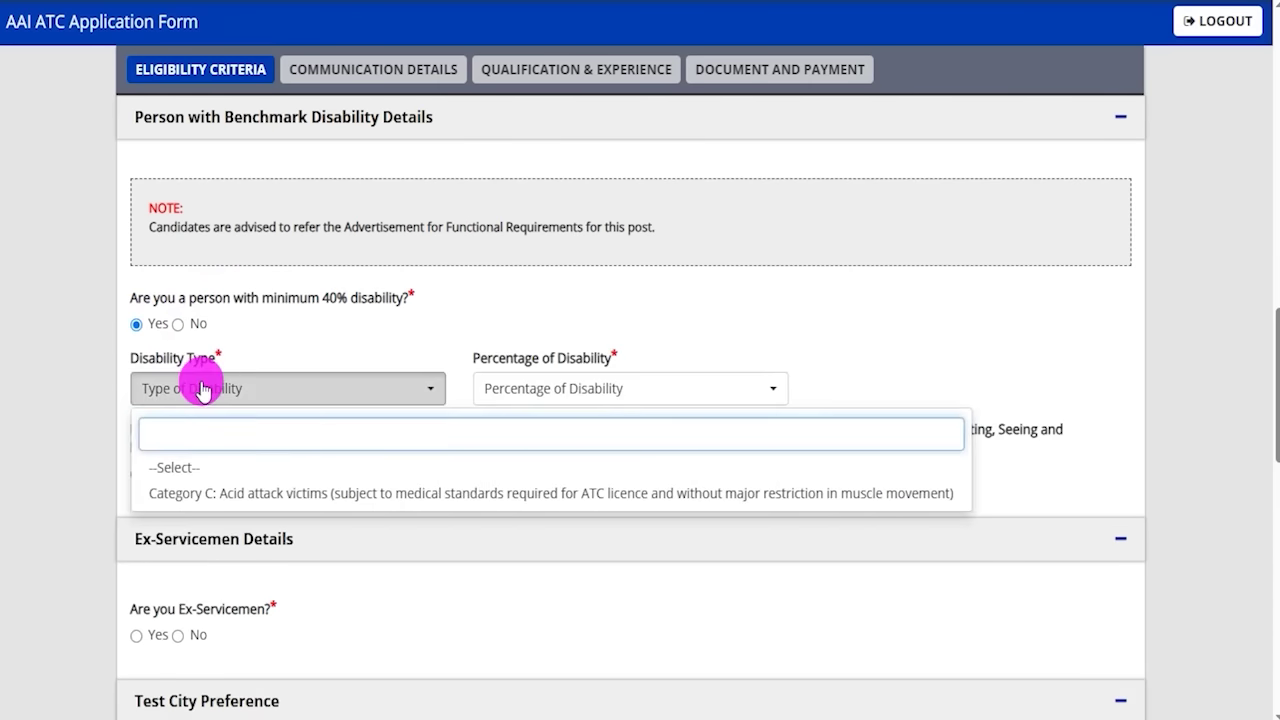
left_click(525, 399)
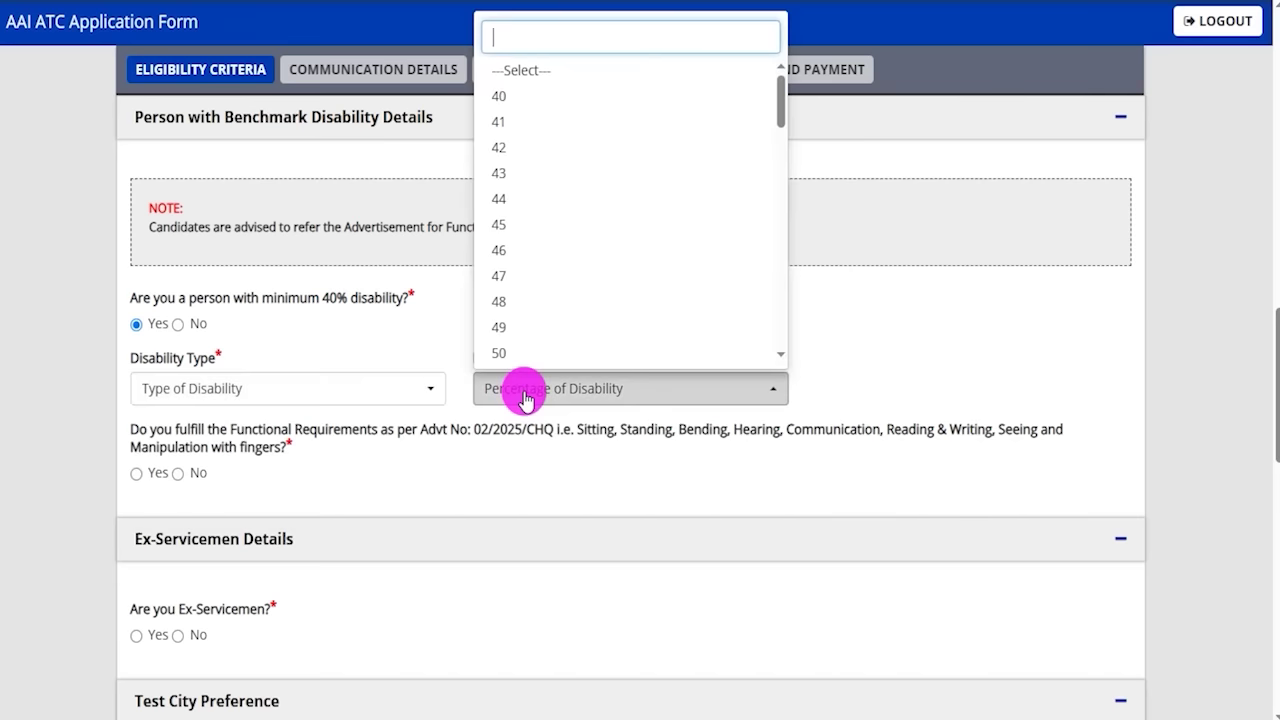
left_click(525, 397)
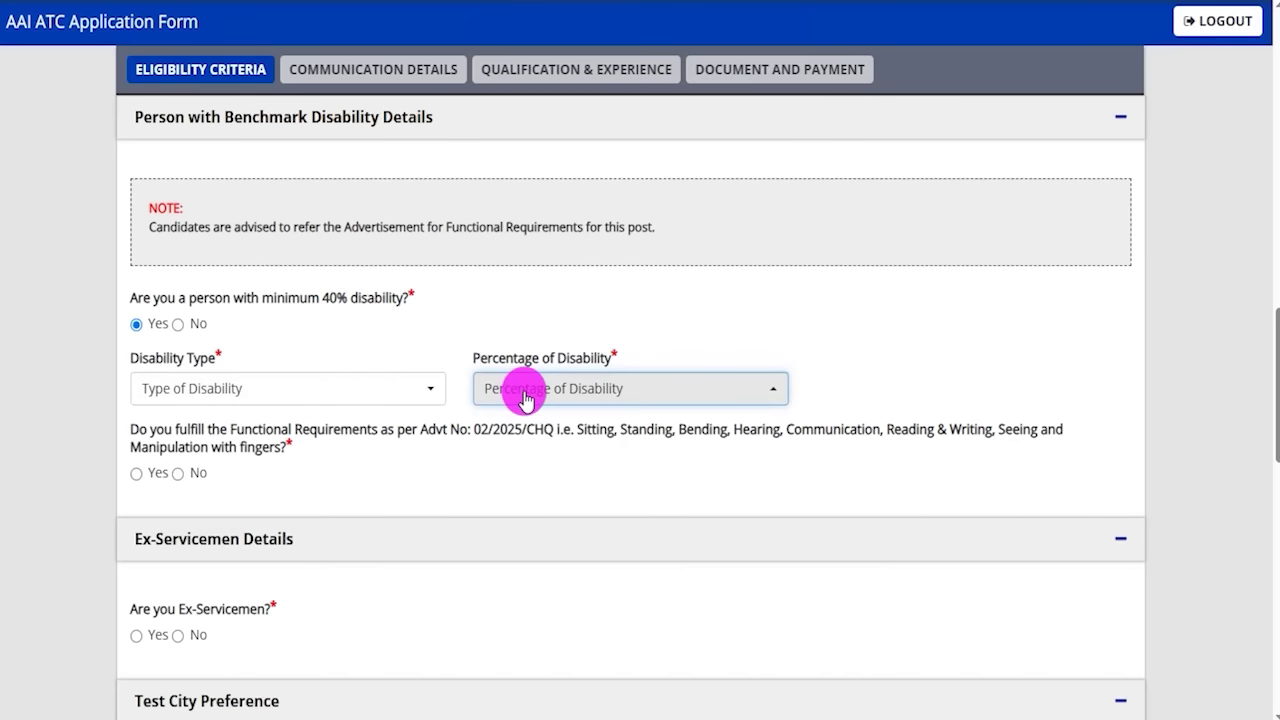
left_click(178, 324)
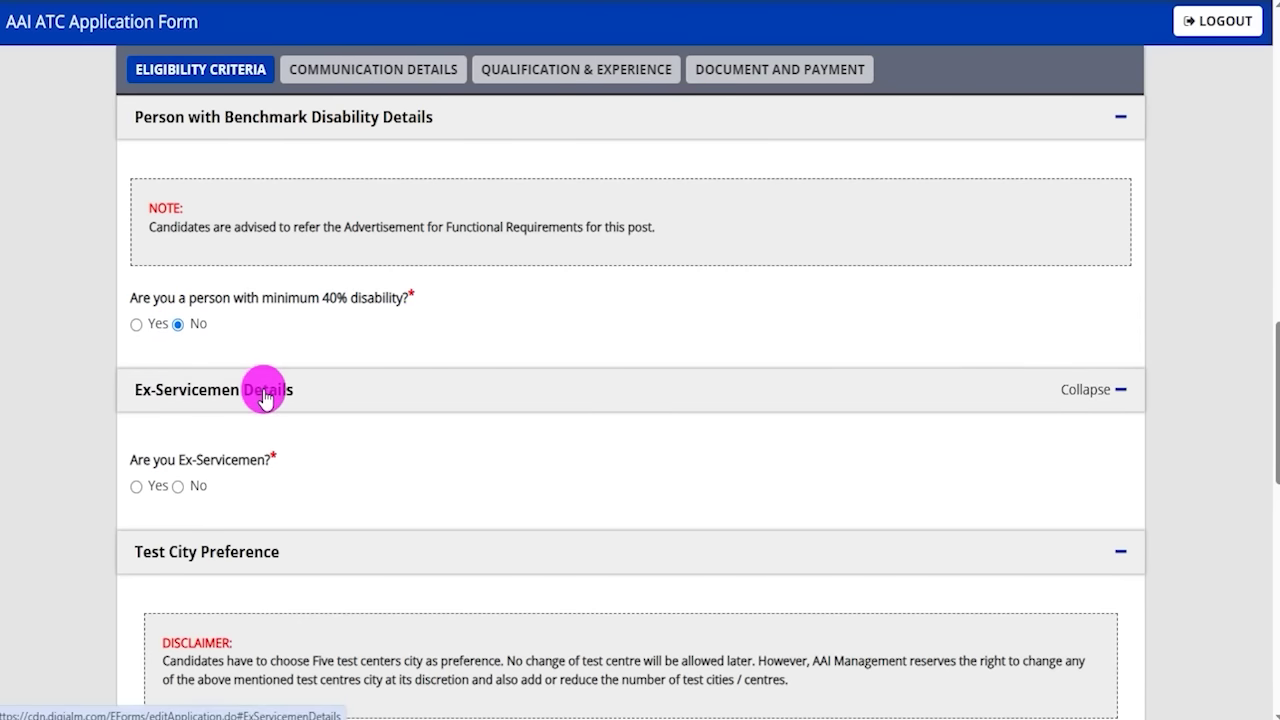
Preview the joining and relieving date fields under Yes, and answer No to the Ex-Servicemen question.
left_click(136, 486)
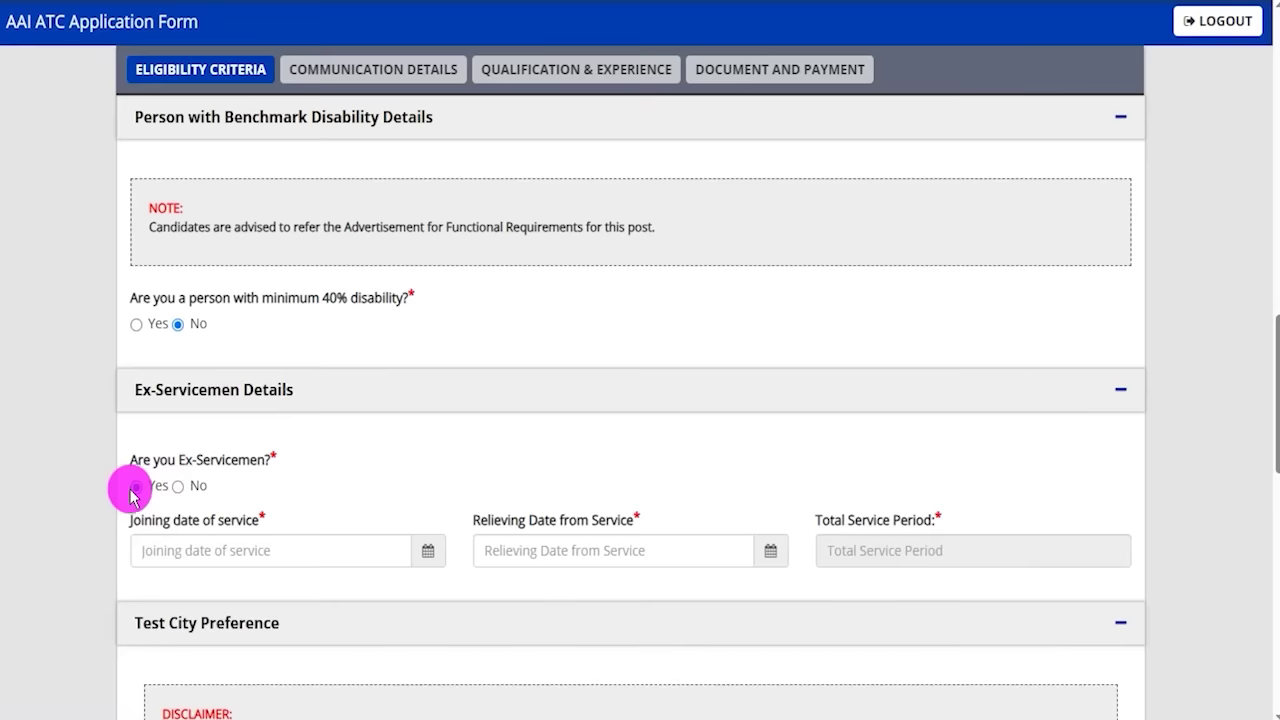
left_click(297, 546)
left_click(430, 553)
left_click(770, 552)
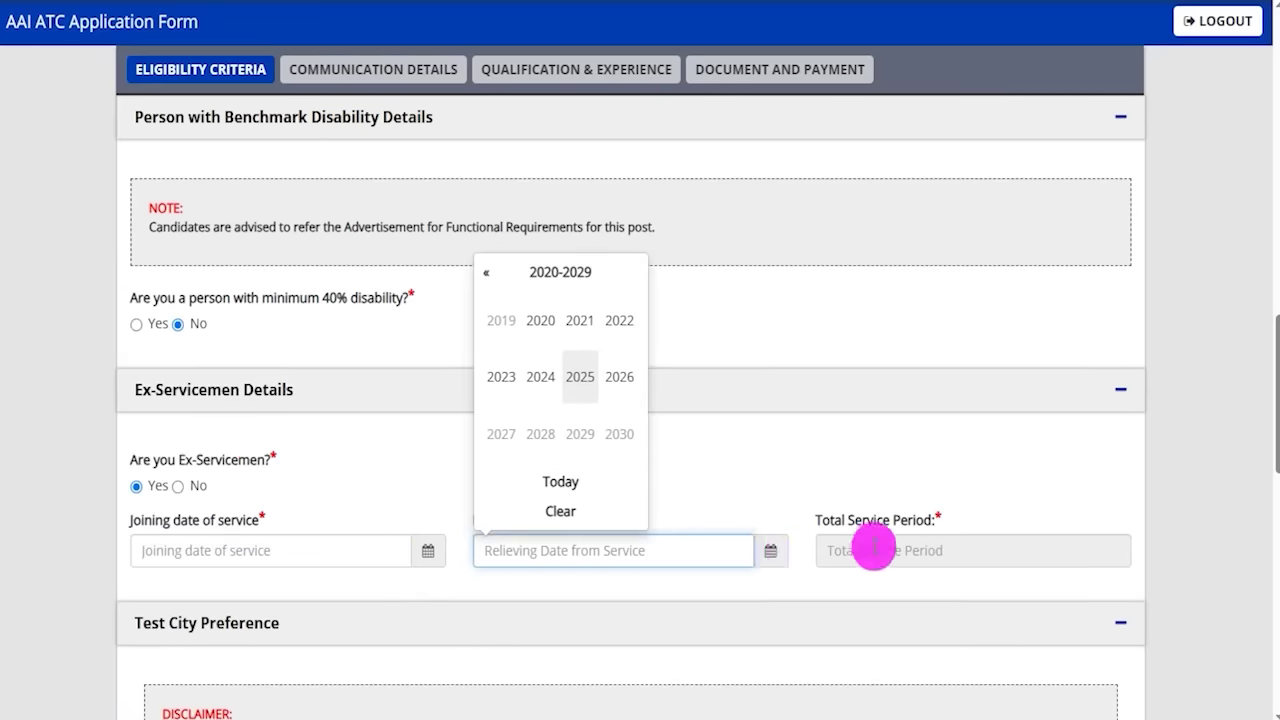
left_click(902, 583)
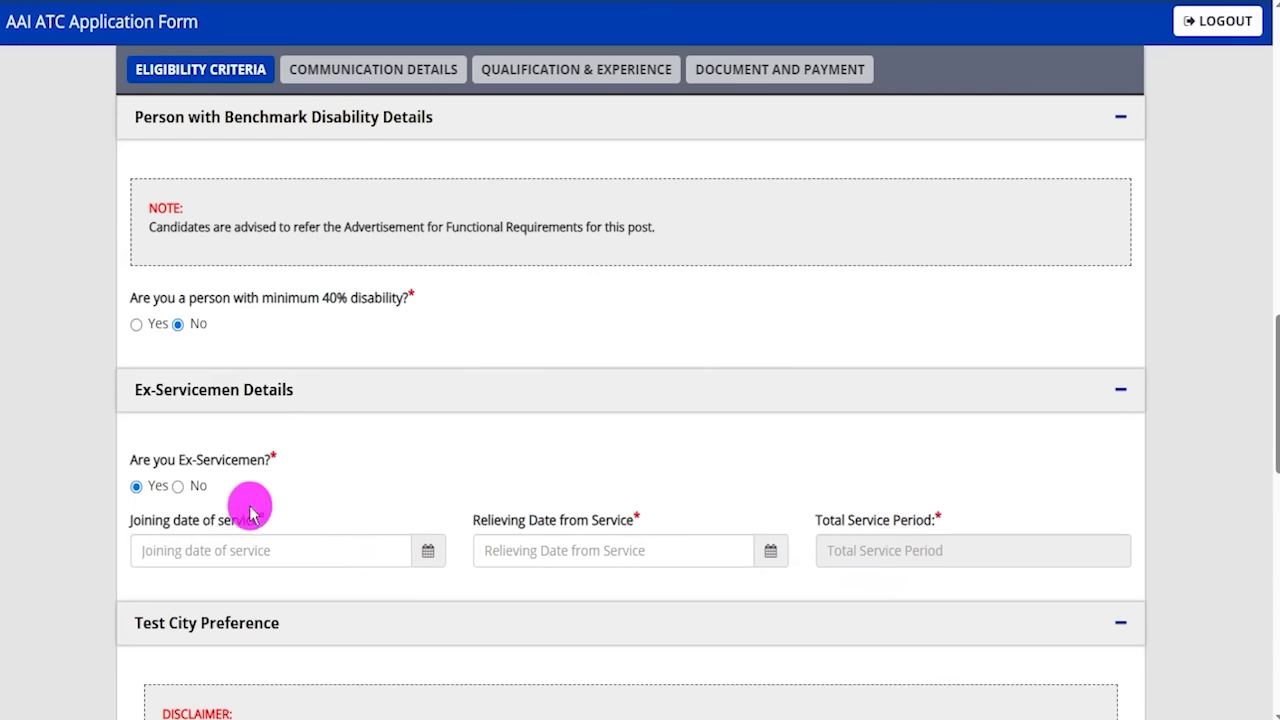
left_click(178, 486)
Choose Uttarakhand as Preferred Test State 1 and Dehradun as Preferred Test City 1.
scroll(414, 490, "down", 3)
scroll(414, 490, "down", 1)
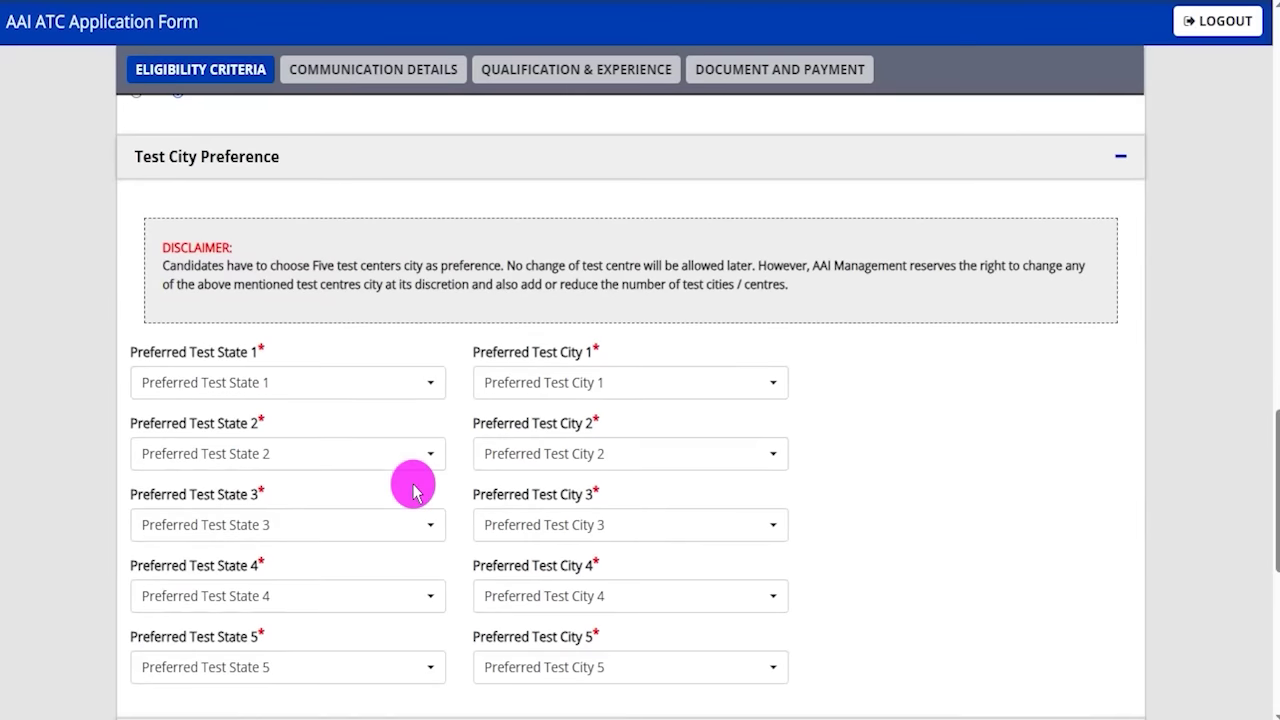
scroll(408, 437, "down", 1)
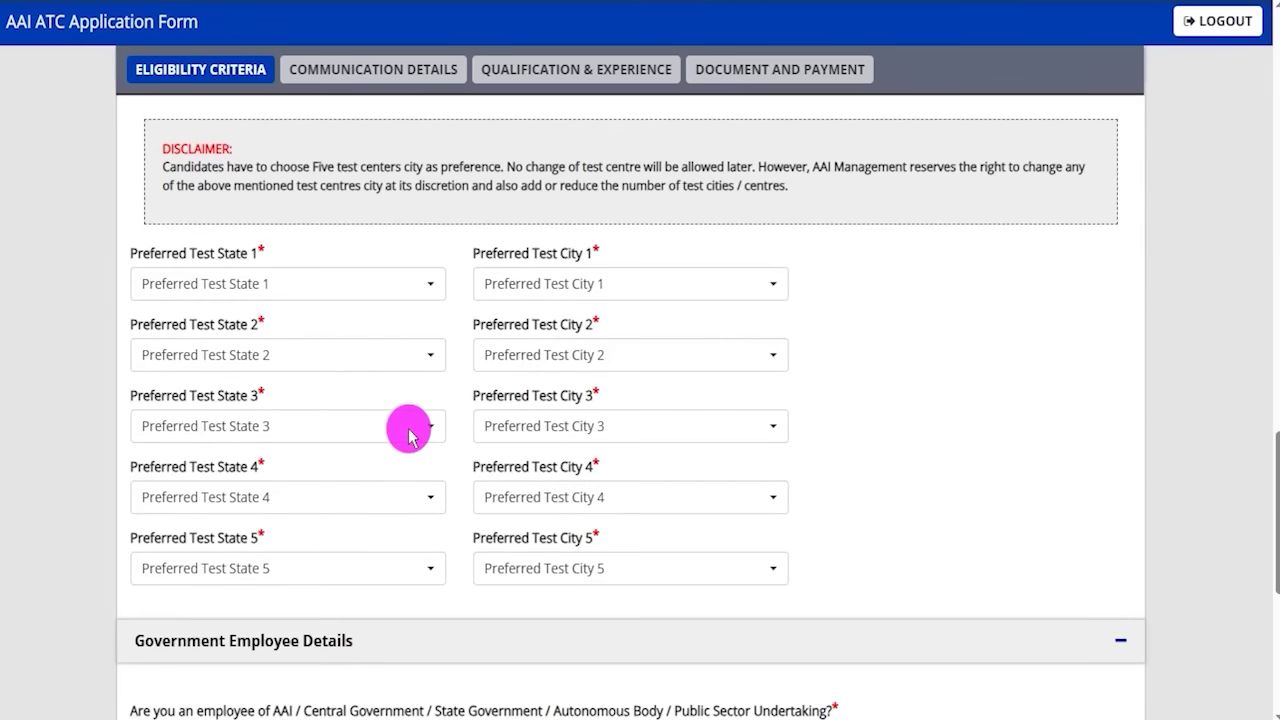
left_click(366, 286)
scroll(222, 636, "down", 5)
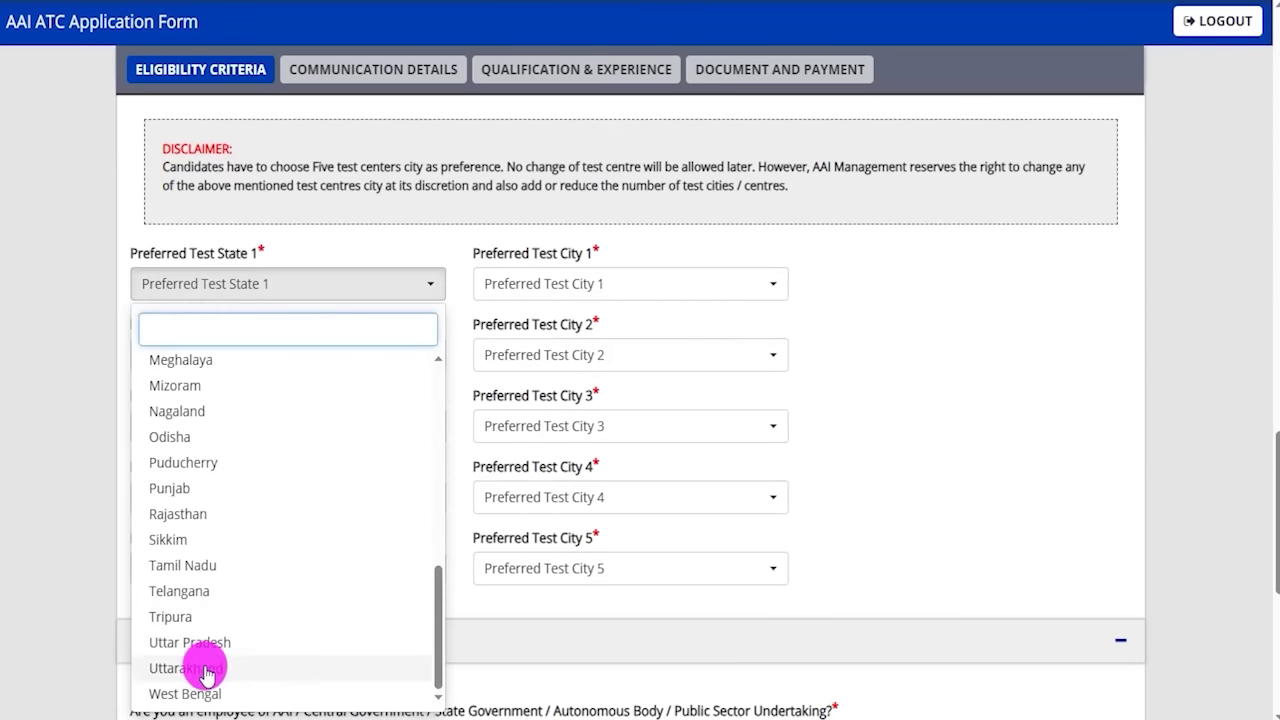
left_click(208, 666)
left_click(563, 285)
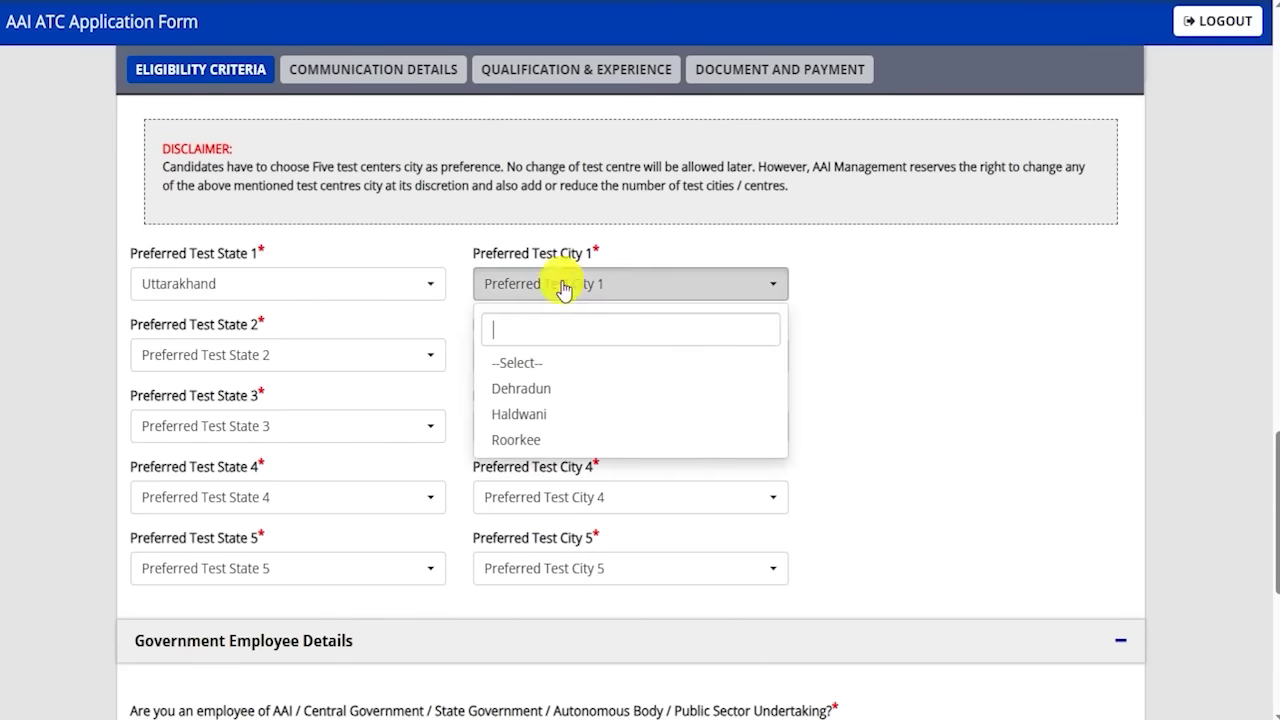
left_click(530, 388)
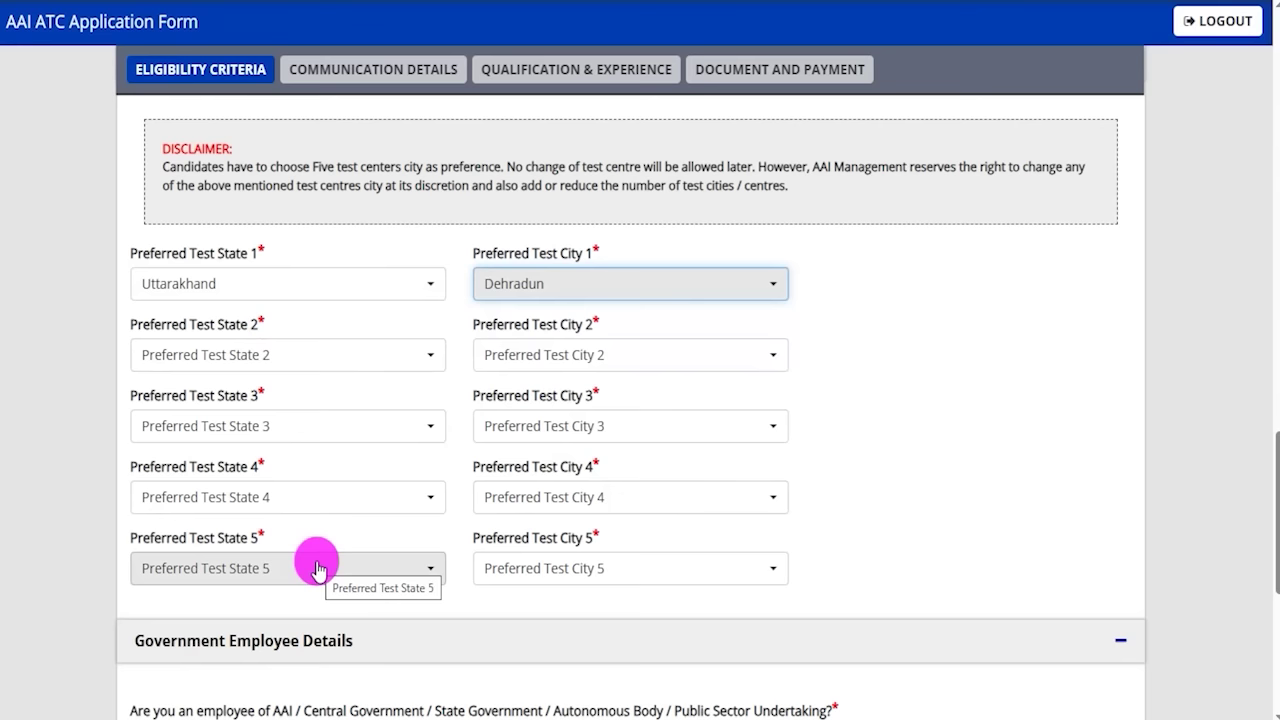
Choose Uttar Pradesh as Preferred Test State 2 and Mathura as Preferred Test City 2.
left_click(368, 352)
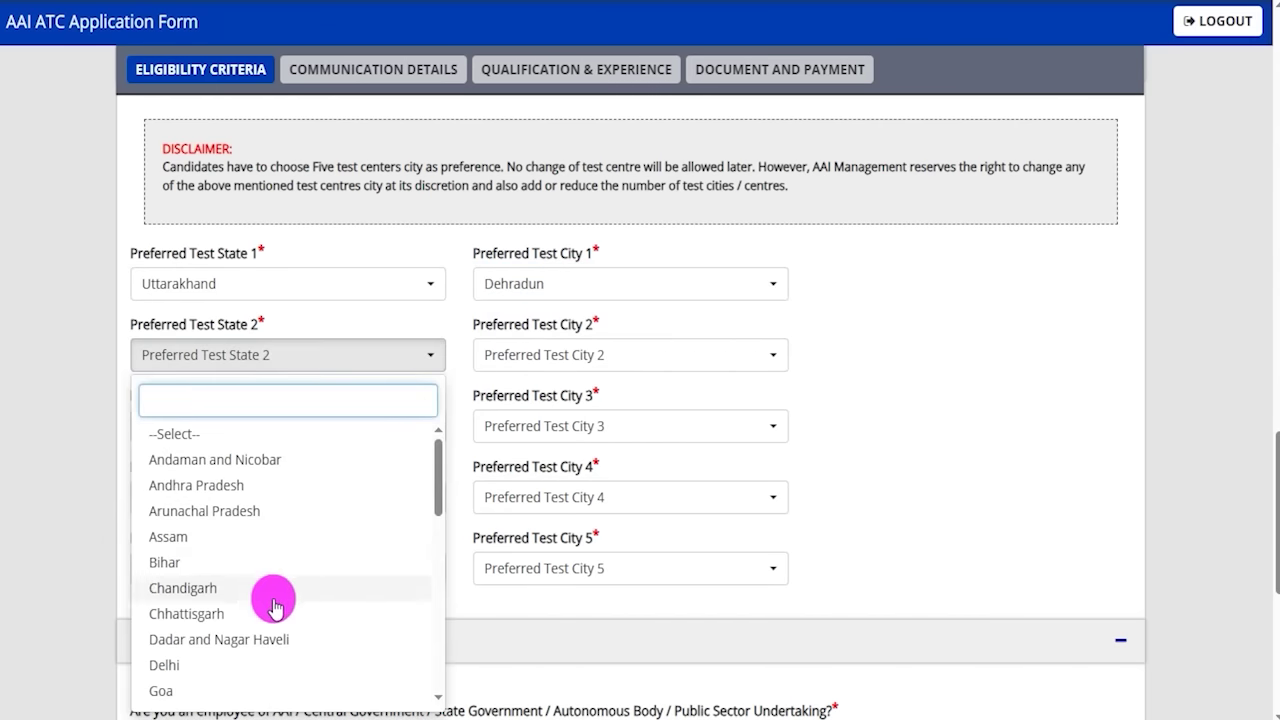
scroll(277, 603, "down", 8)
left_click(235, 638)
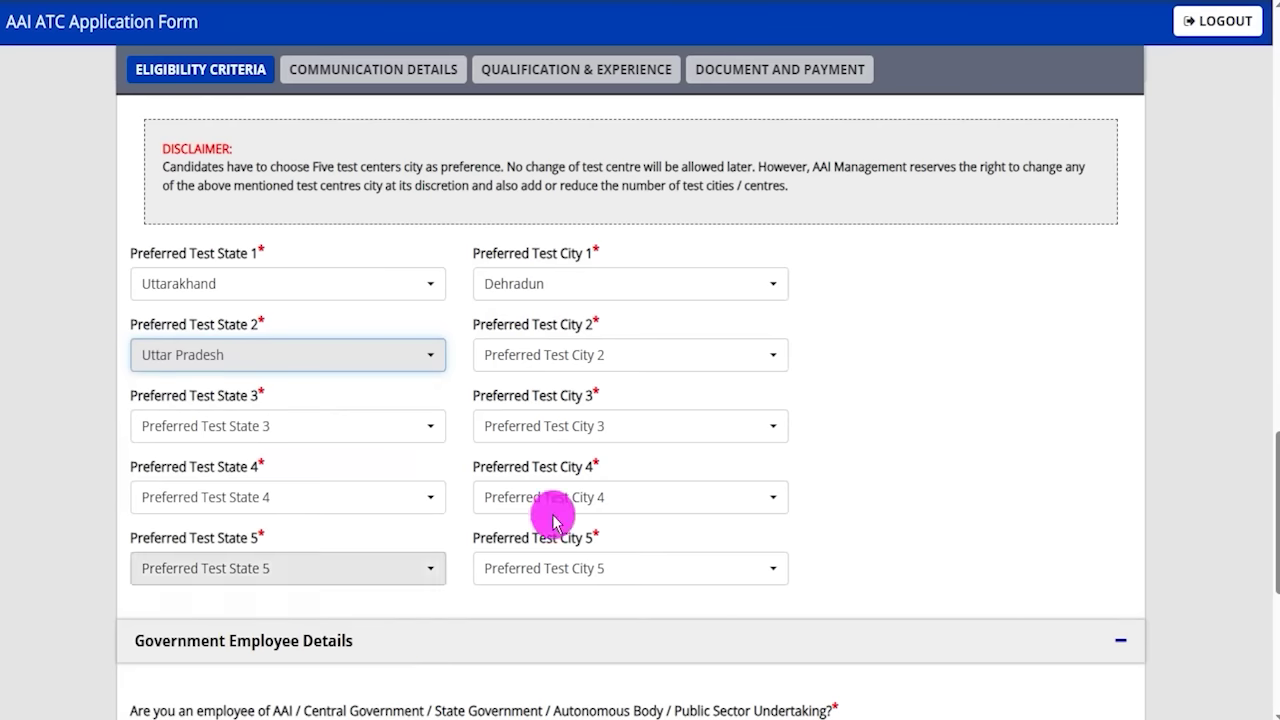
left_click(611, 362)
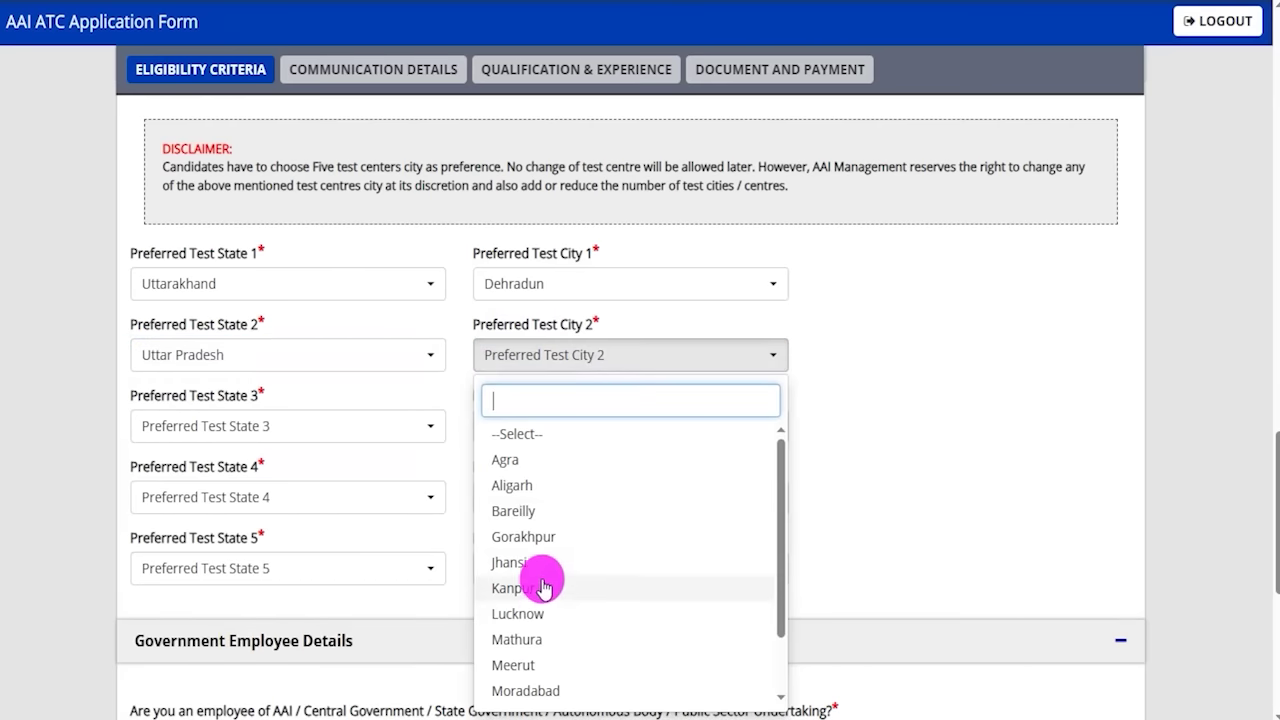
left_click(521, 640)
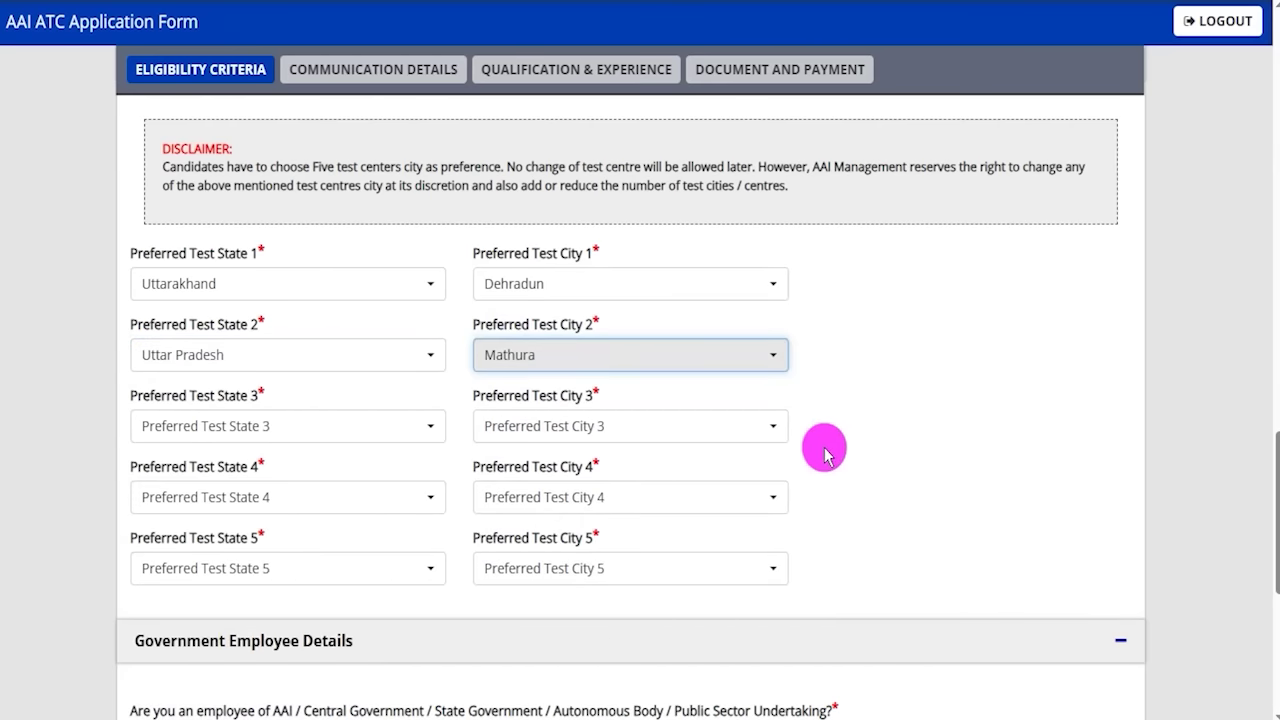
Highlight the Central Government, State Government, Autonomous Body and Public Sector wording in the government employee question.
scroll(824, 452, "down", 4)
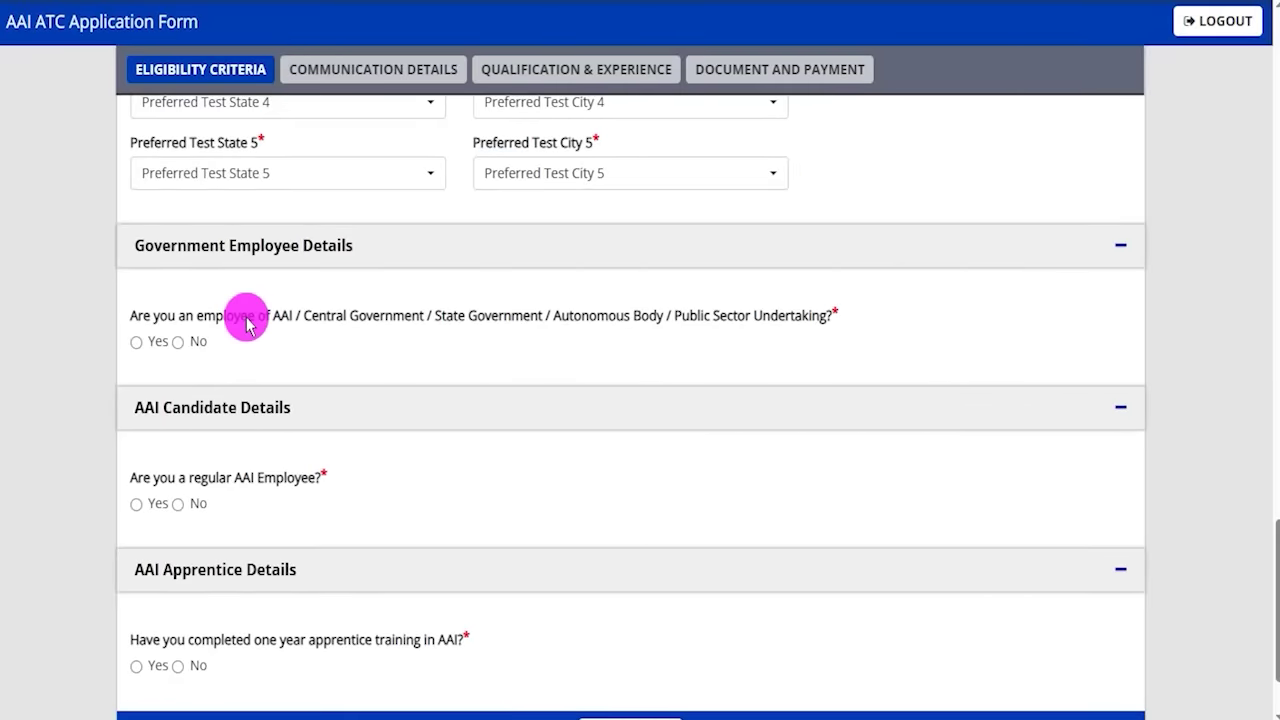
scroll(245, 320, "down", 1)
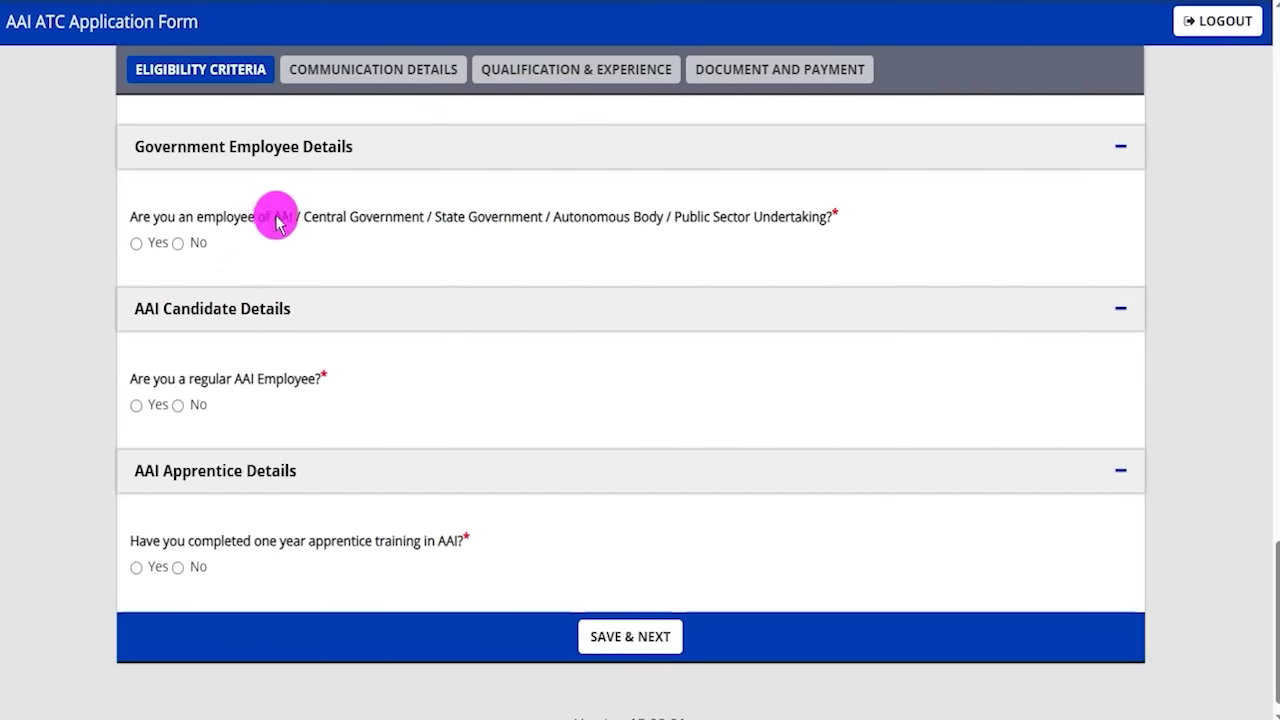
left_click_drag(350, 218, 373, 217)
left_click_drag(458, 217, 498, 217)
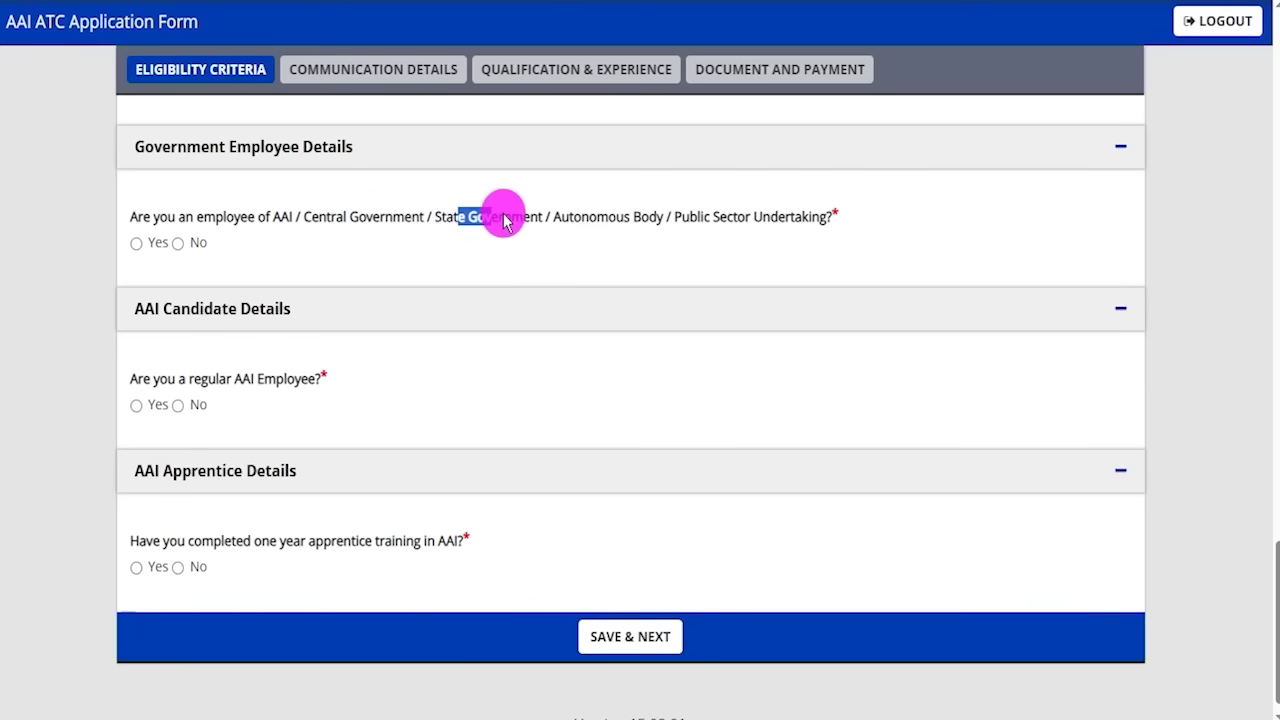
left_click_drag(590, 217, 733, 217)
View the No Objection Certificate disclaimer under Yes, and answer No to the government employee question.
left_click(137, 244)
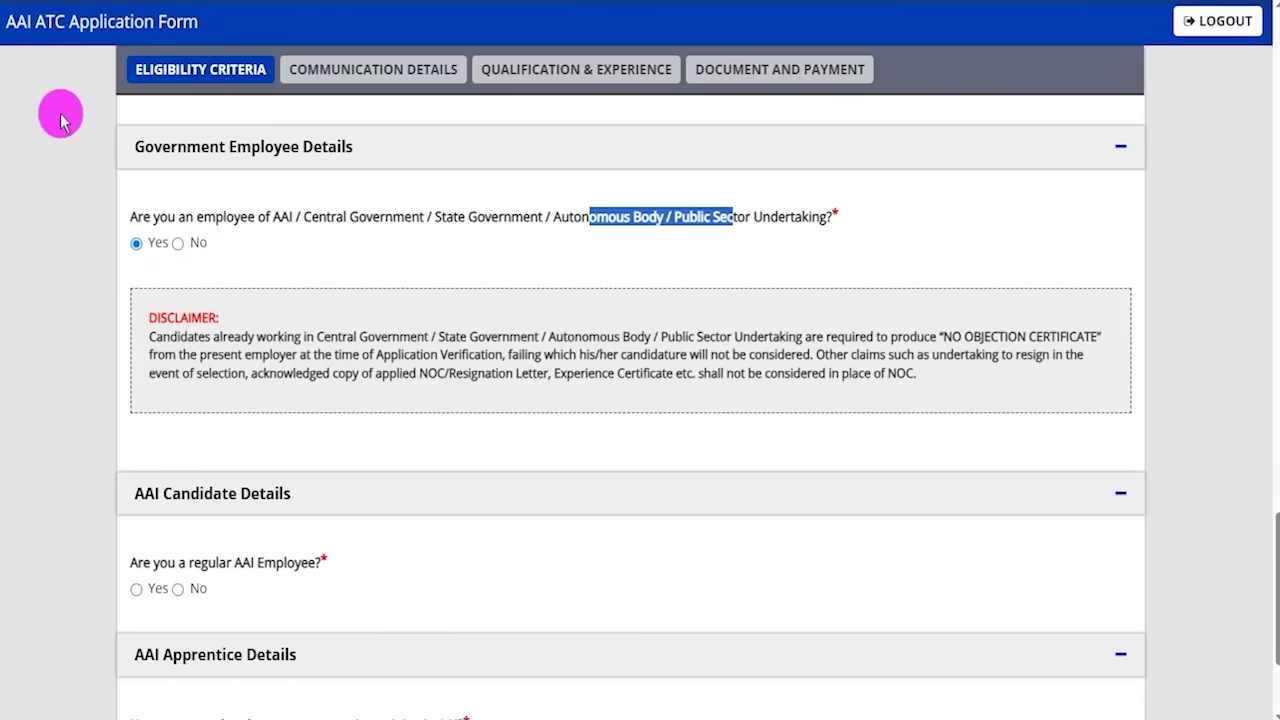
left_click(172, 240)
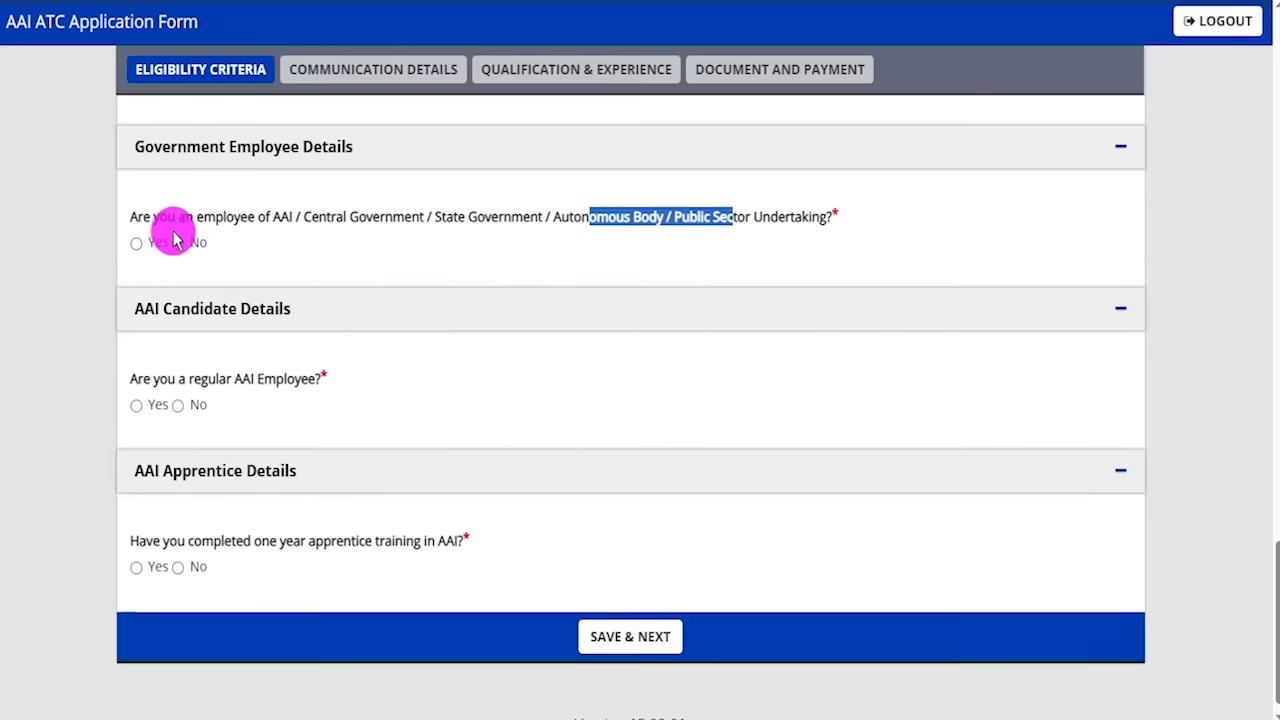
left_click(177, 243)
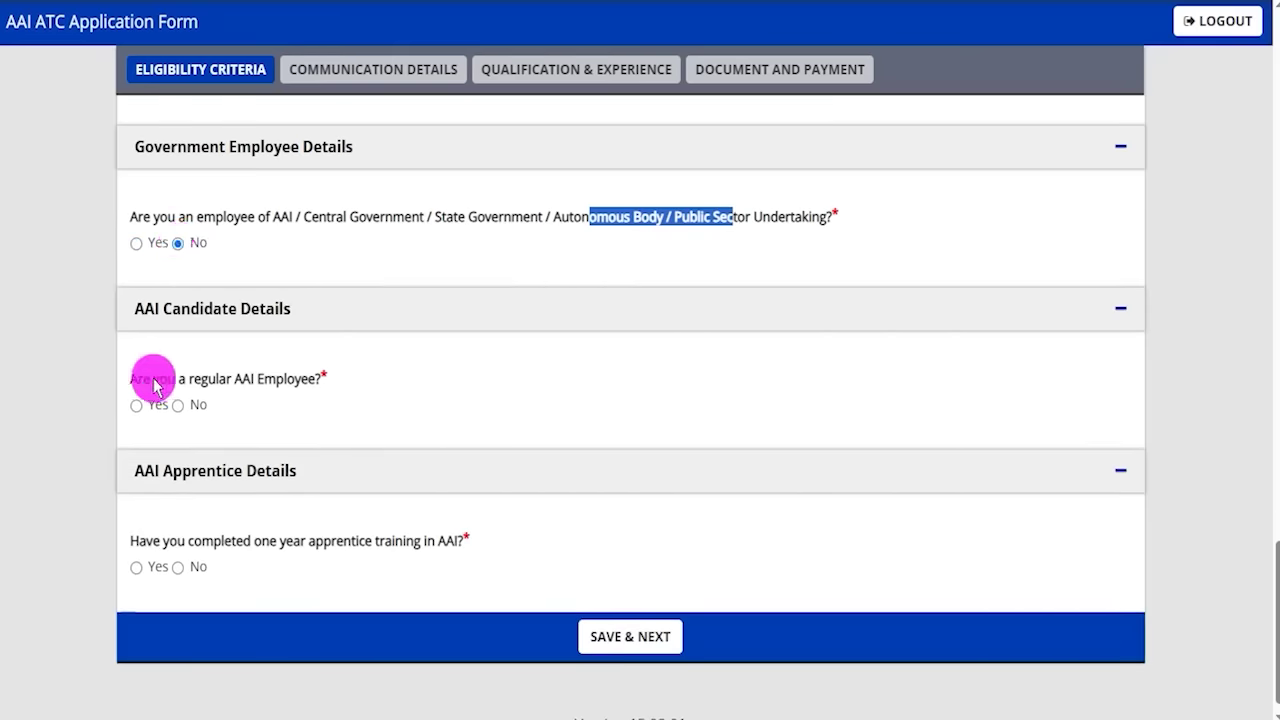
View the joining date and employee number fields under Yes, and answer No to the regular AAI employee question.
left_click_drag(153, 385, 257, 380)
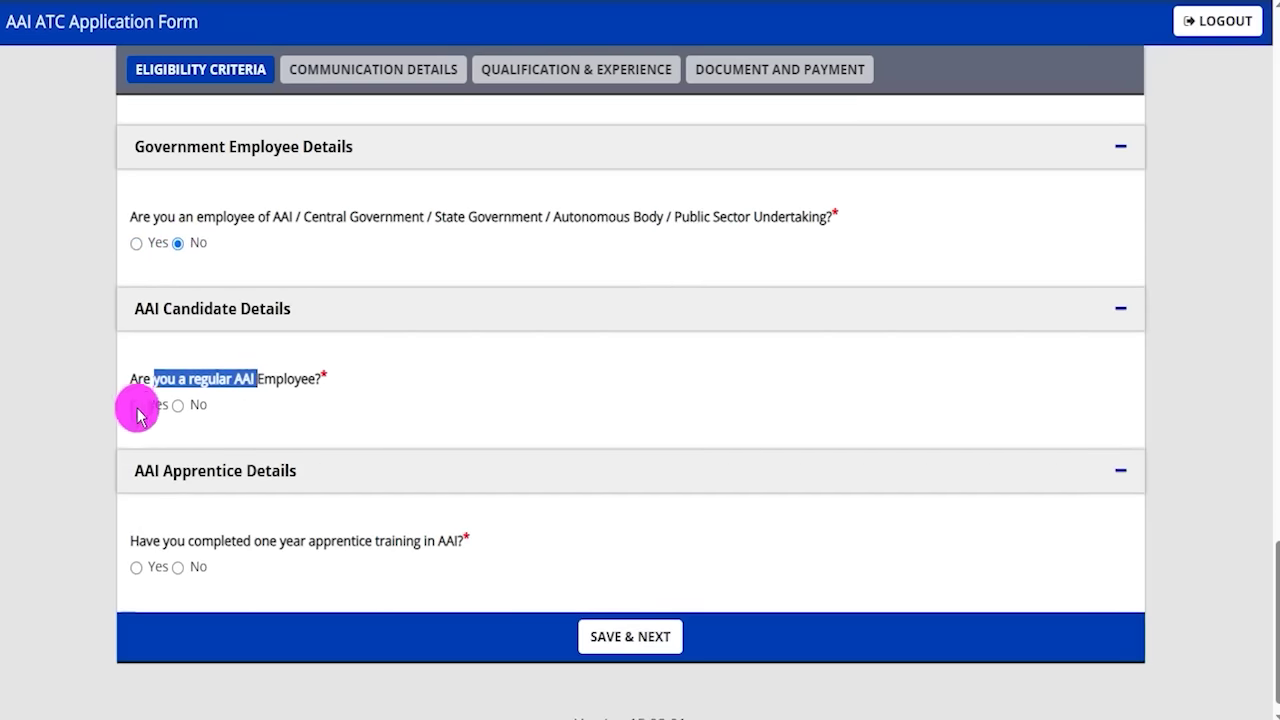
left_click(137, 406)
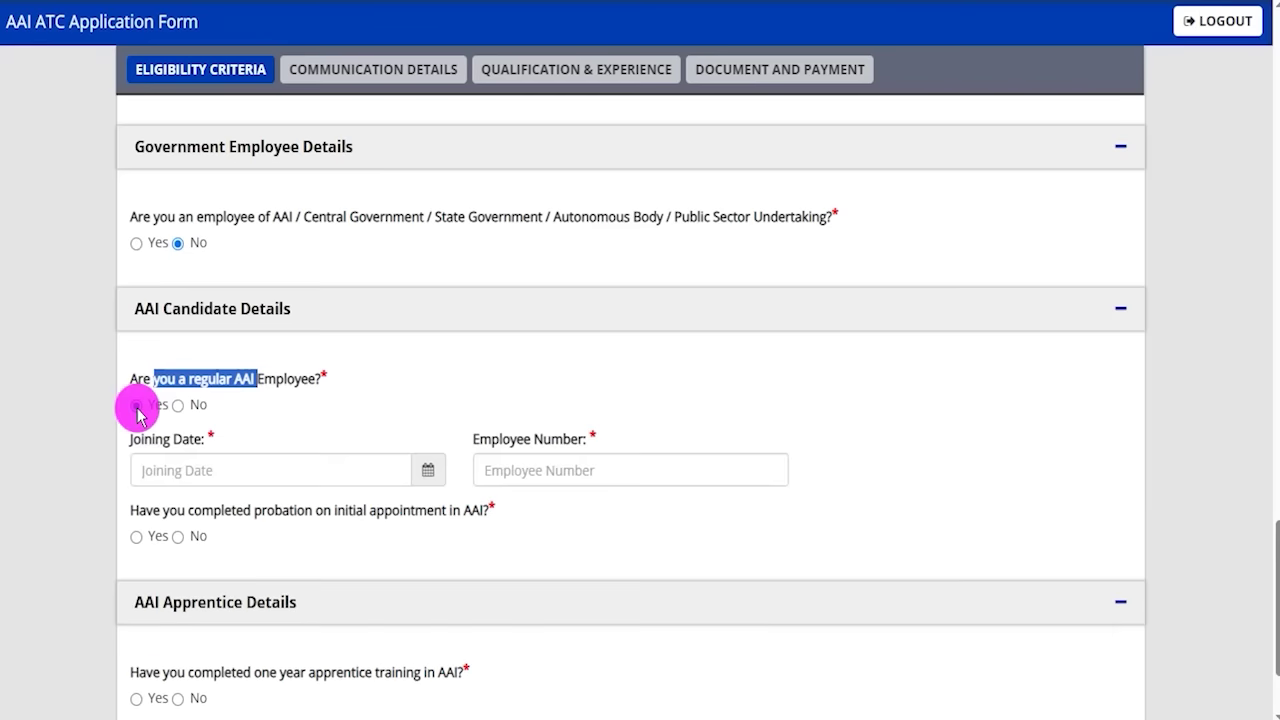
left_click(308, 472)
left_click(427, 470)
left_click(521, 483)
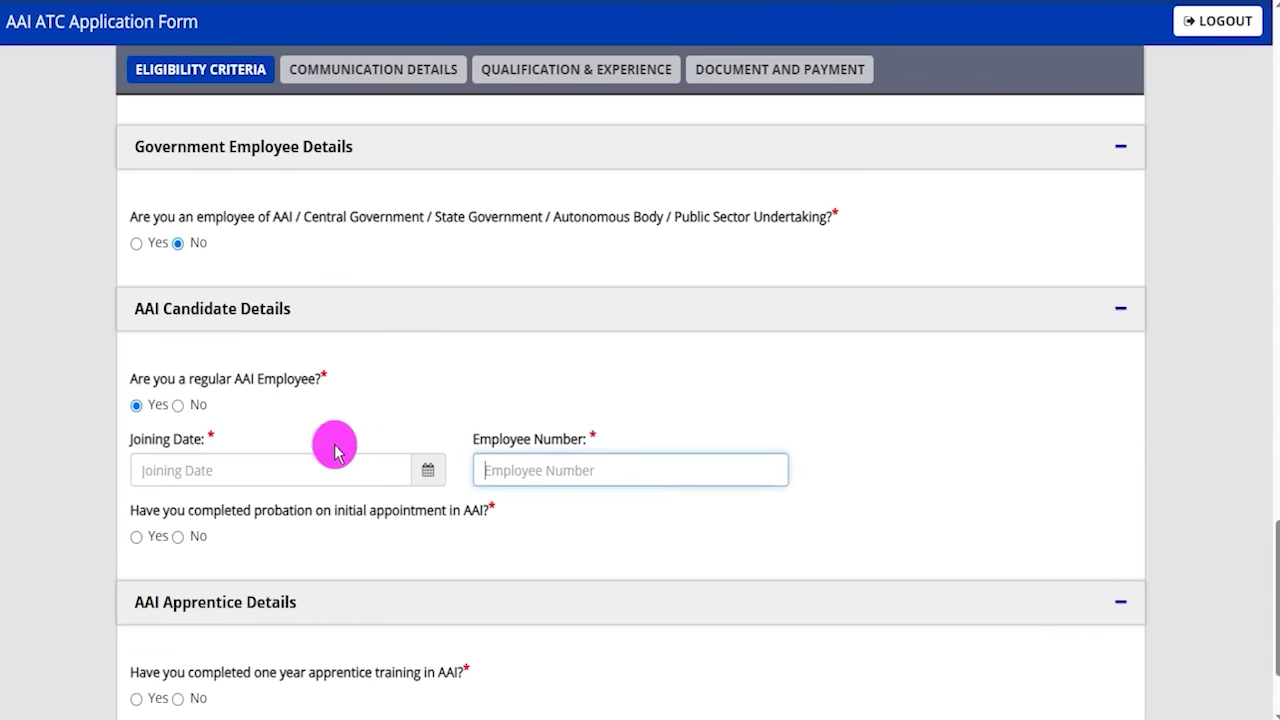
left_click(181, 407)
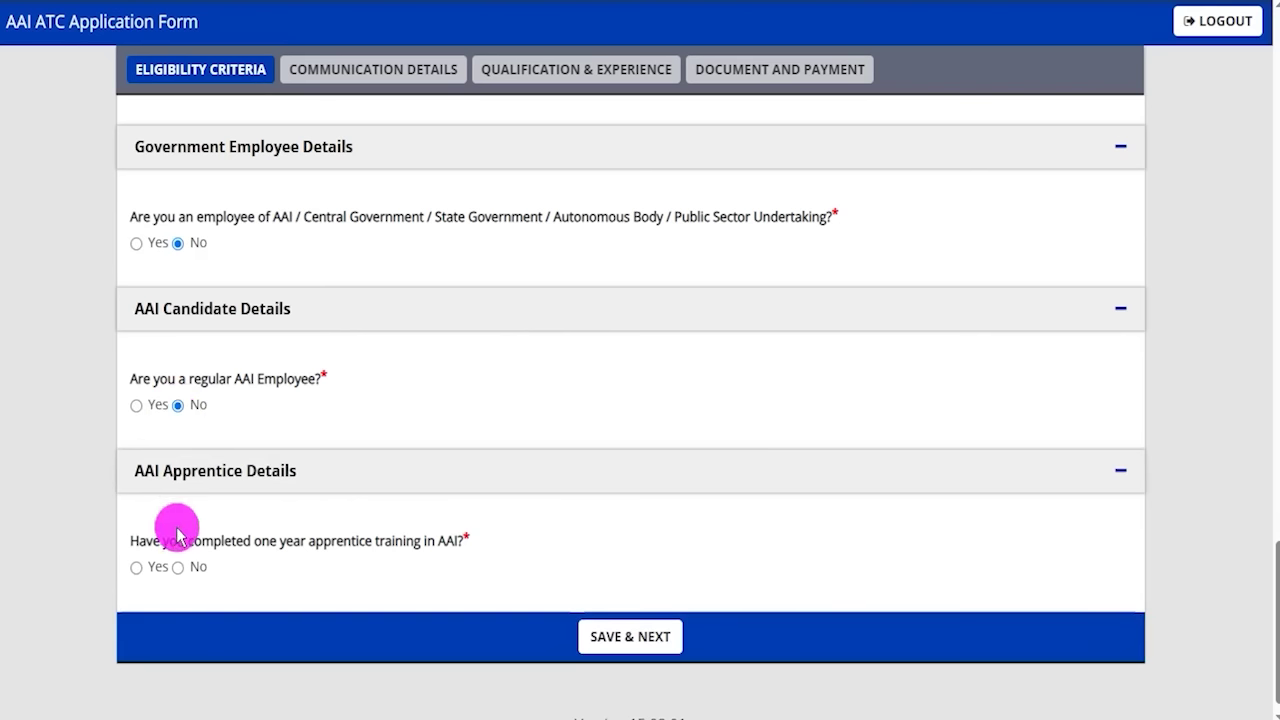
View the Apprenticeship Number field under Yes, answer No to the apprentice training question, and save the eligibility criteria section.
left_click(136, 567)
scroll(300, 555, "down", 1)
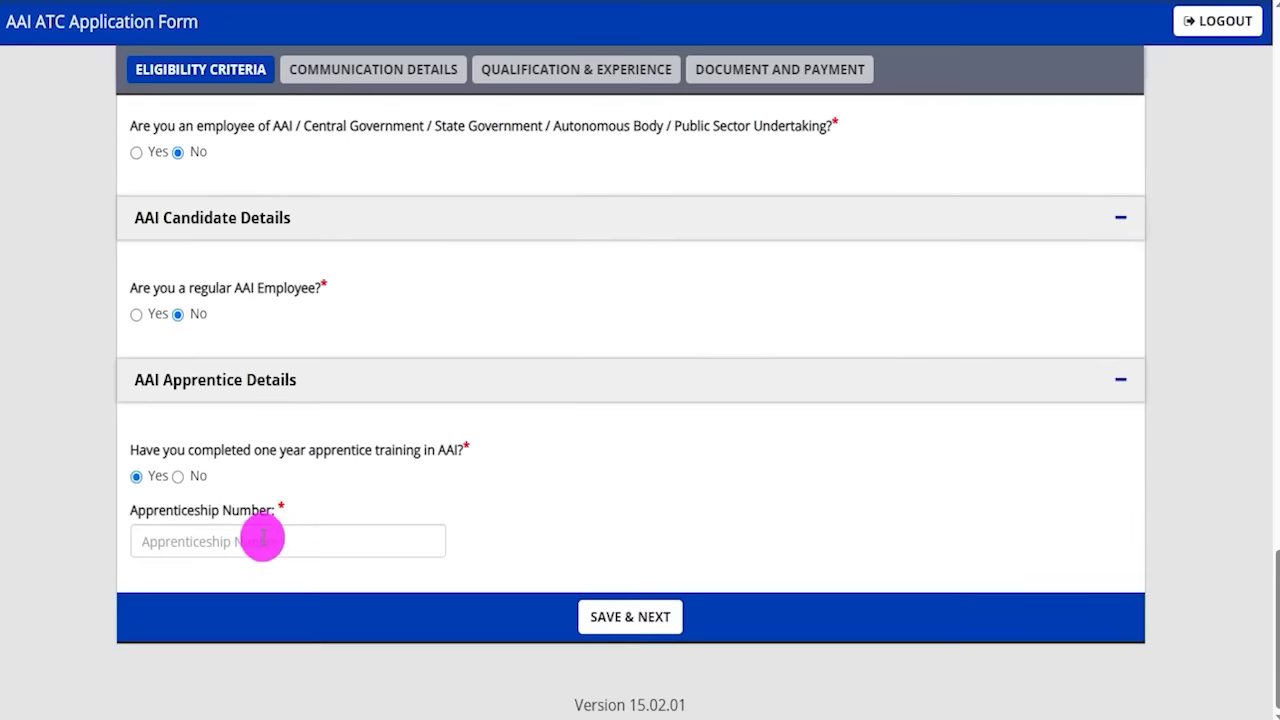
left_click(258, 541)
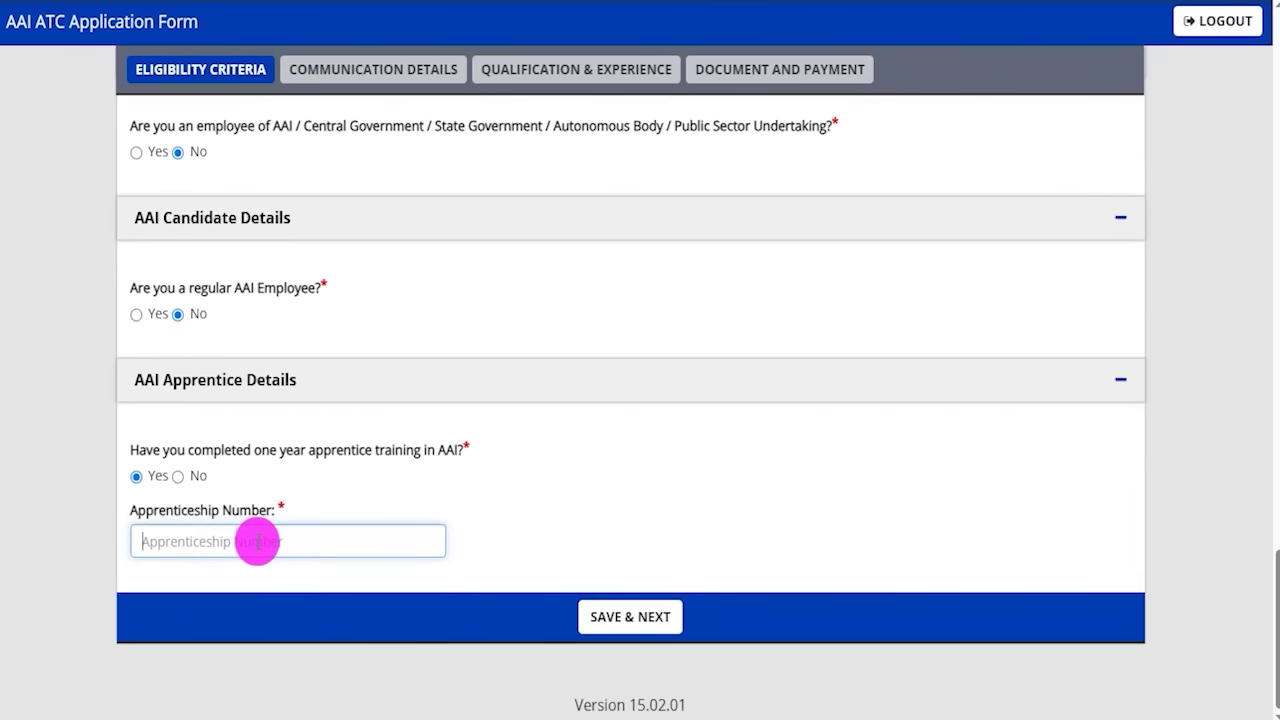
left_click(178, 476)
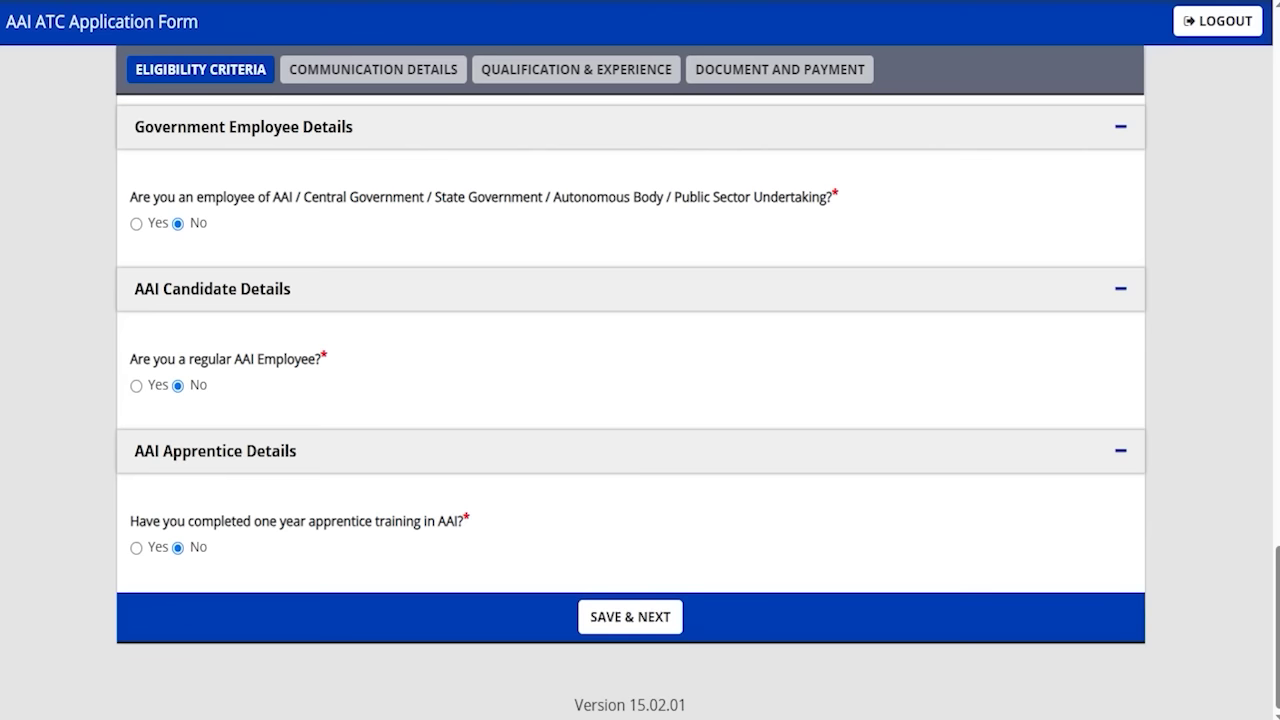
mouse_move(498, 538)
left_mouse_down()
mouse_move(711, 611)
mouse_move(758, 692)
left_mouse_up()
left_click(630, 616)
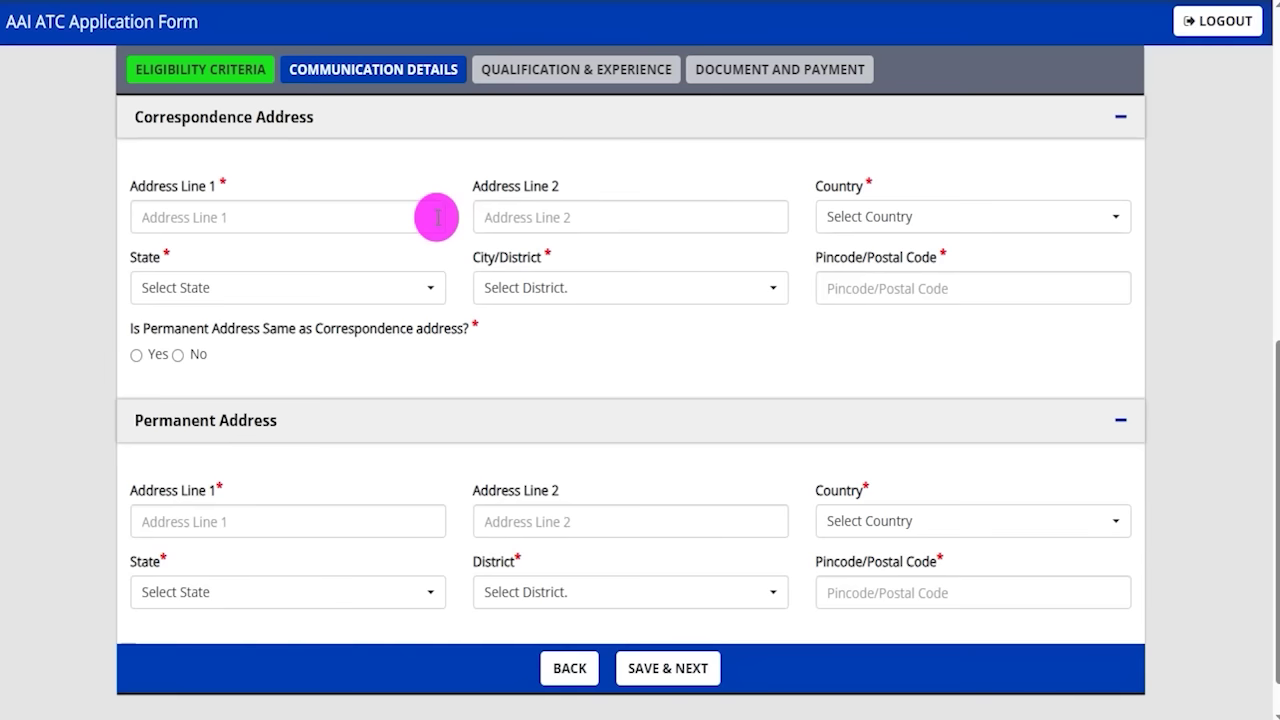
Answer Yes to the permanent address being the same as the correspondence address, and save the communication details.
left_click(429, 214)
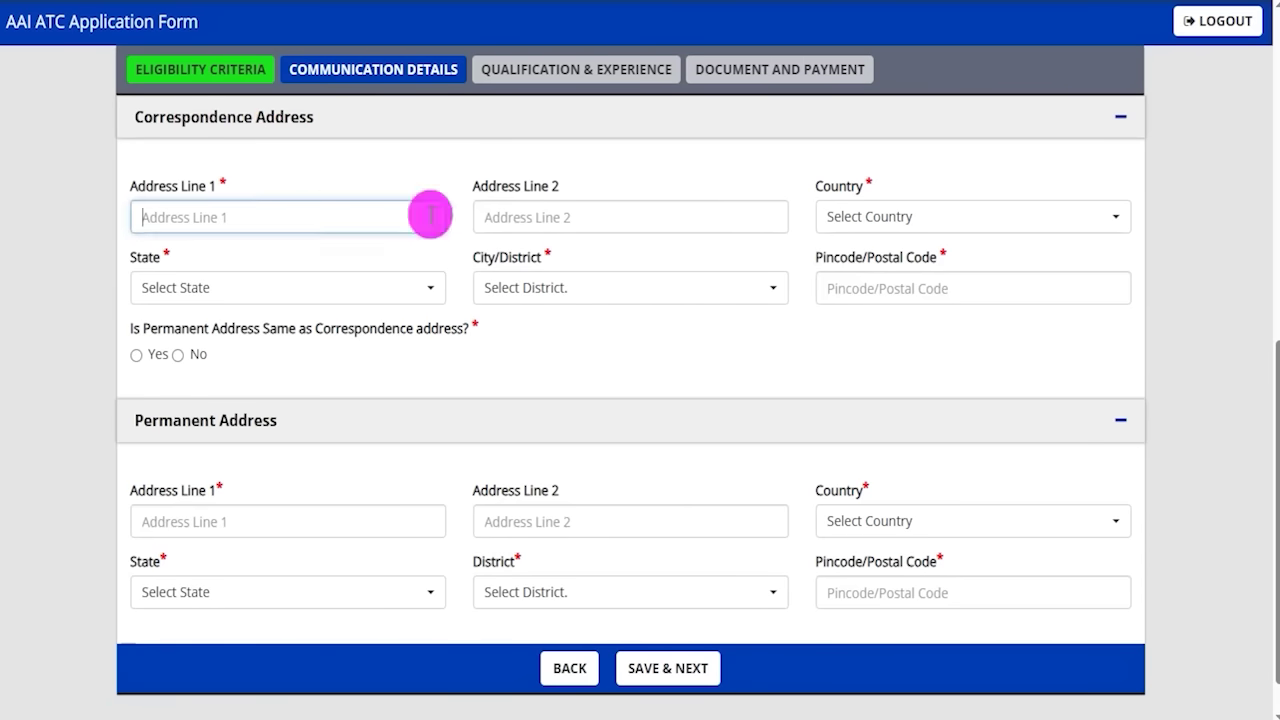
left_click(565, 215)
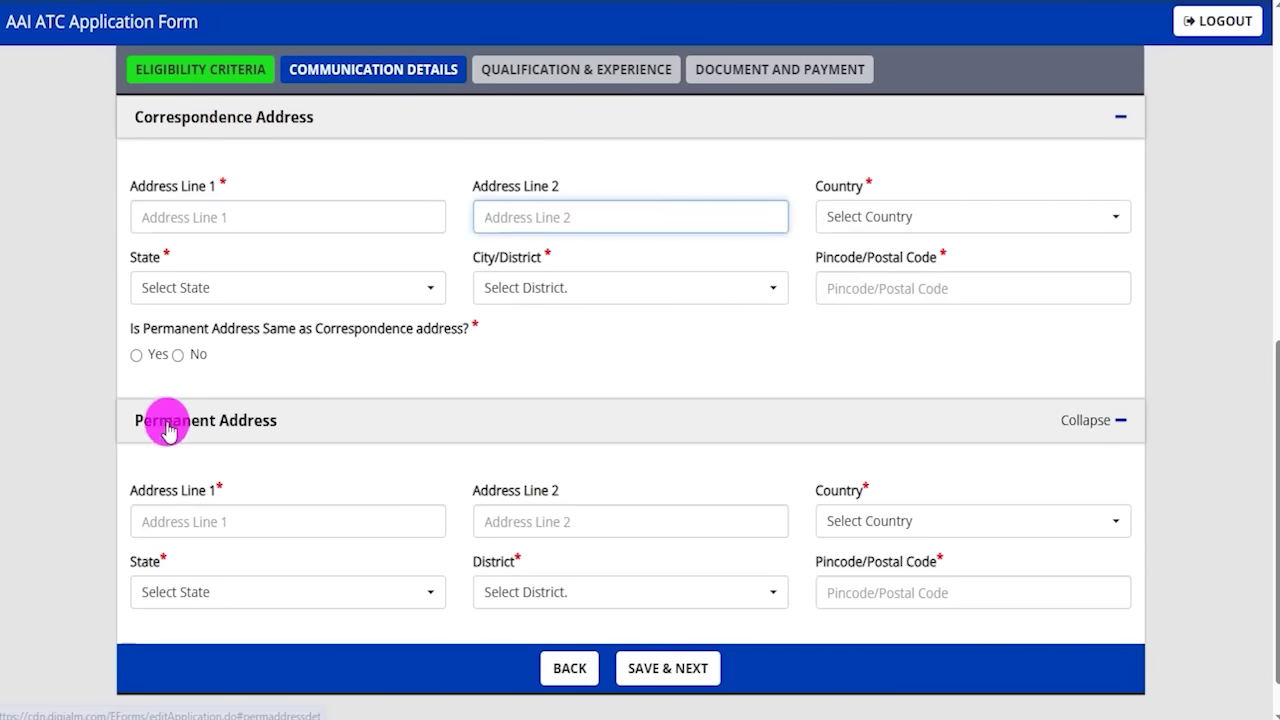
left_click(292, 511)
left_click(600, 521)
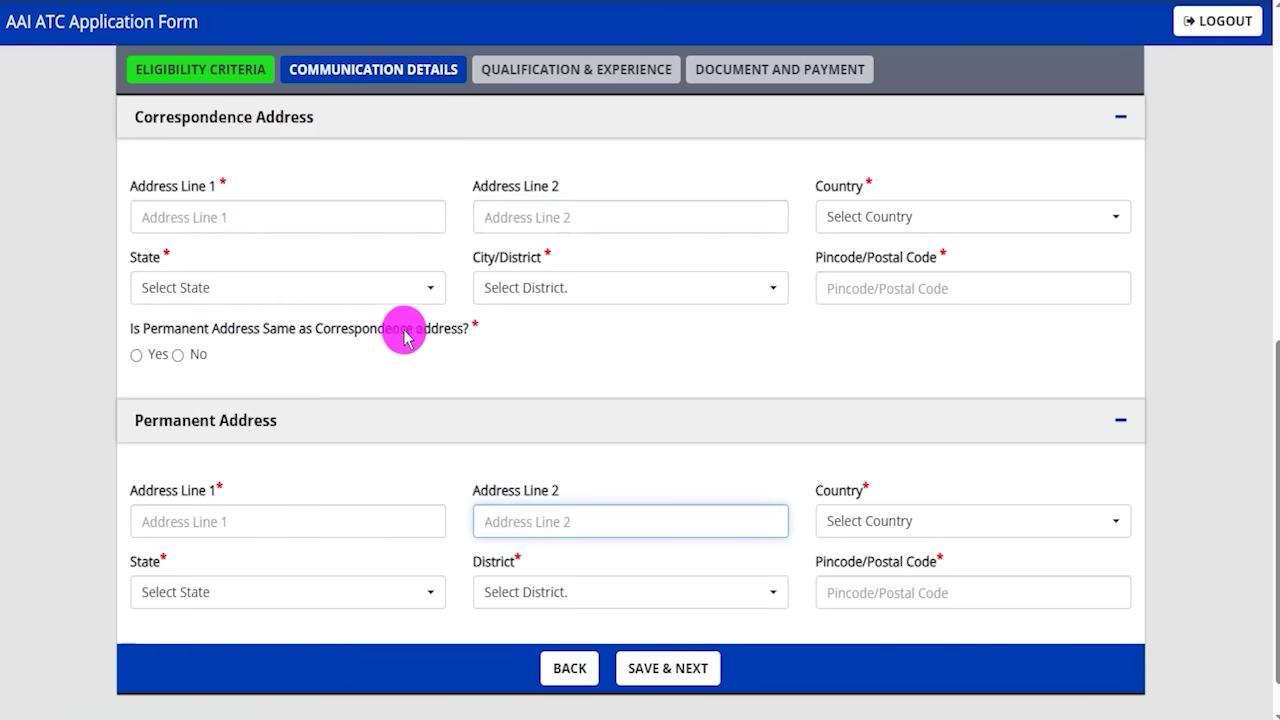
left_click(136, 355)
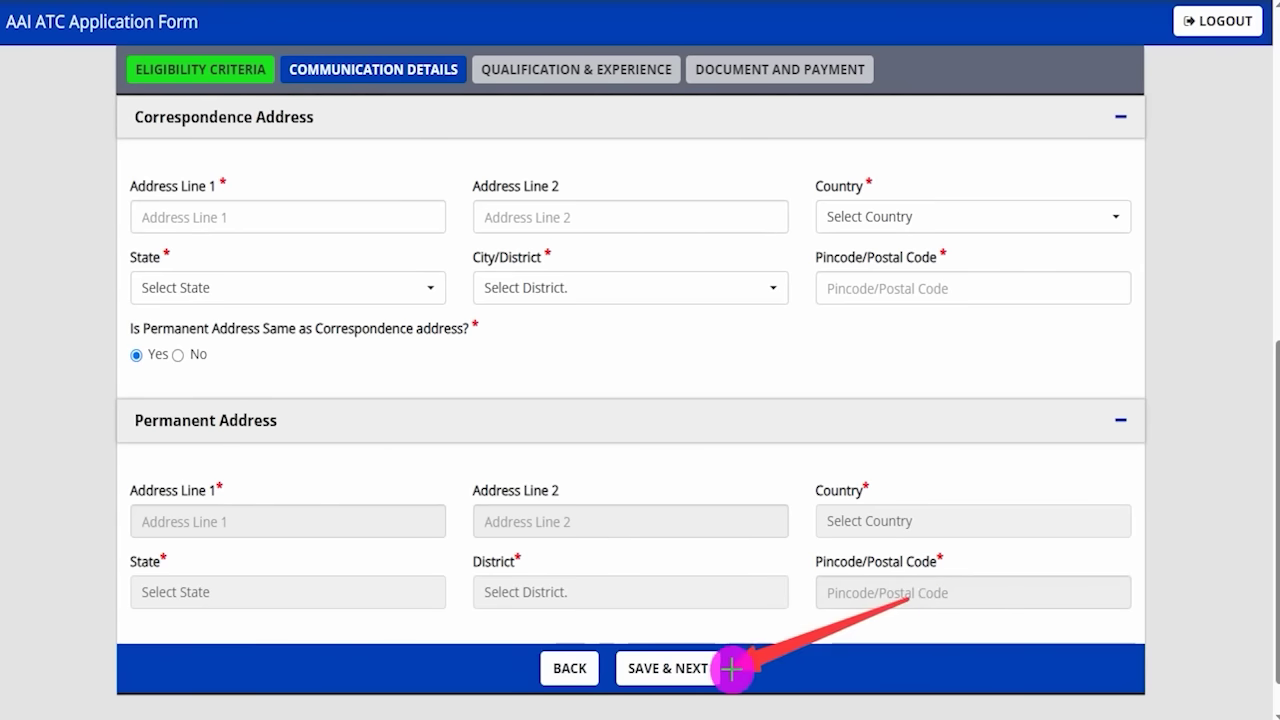
left_click(668, 668)
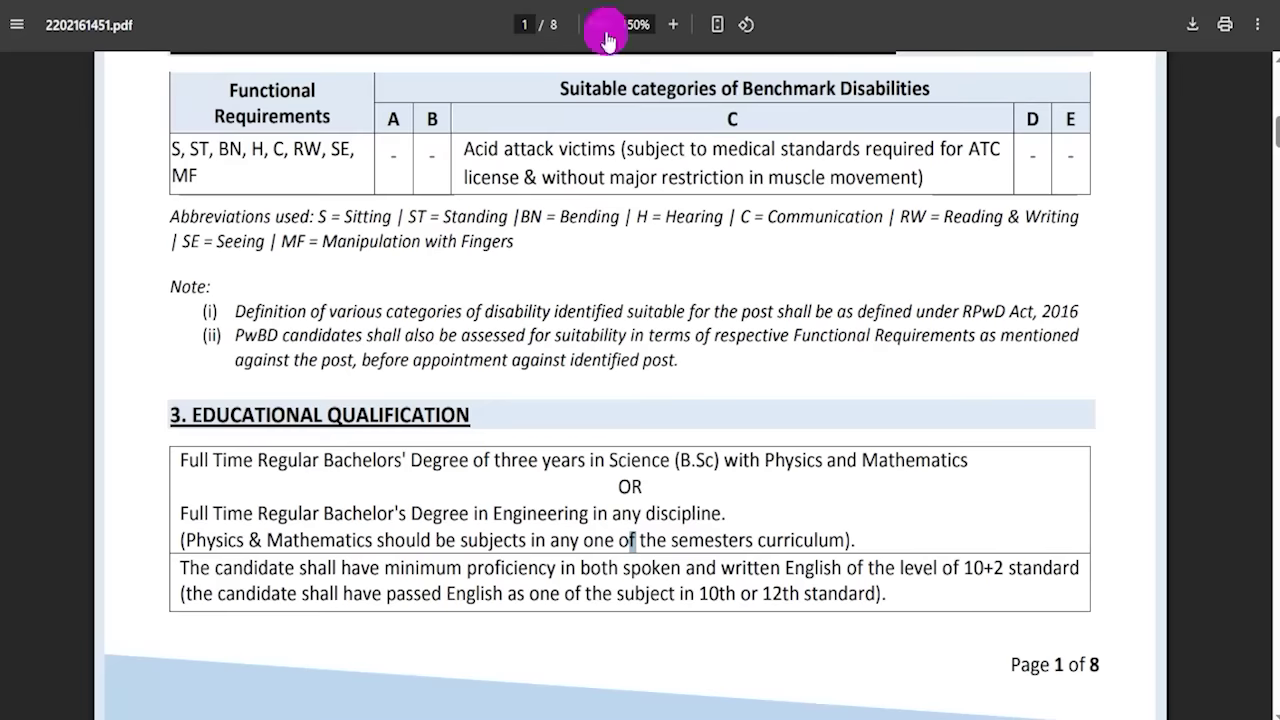
In the PDF 2202161451.pdf, highlight the B.Sc and Engineering degree requirements and the Physics and Mathematics note under Educational Qualification.
left_click_drag(280, 462, 920, 460)
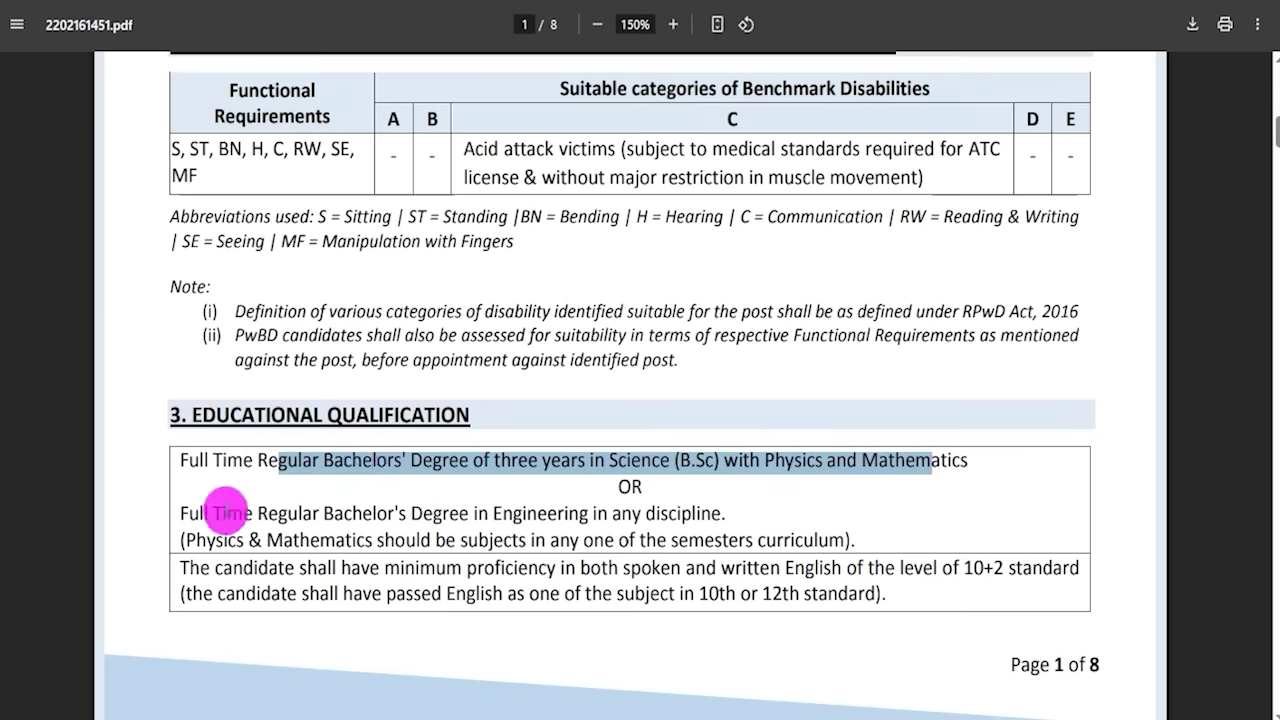
left_click(225, 513)
left_click_drag(215, 513, 713, 513)
left_click_drag(196, 540, 765, 540)
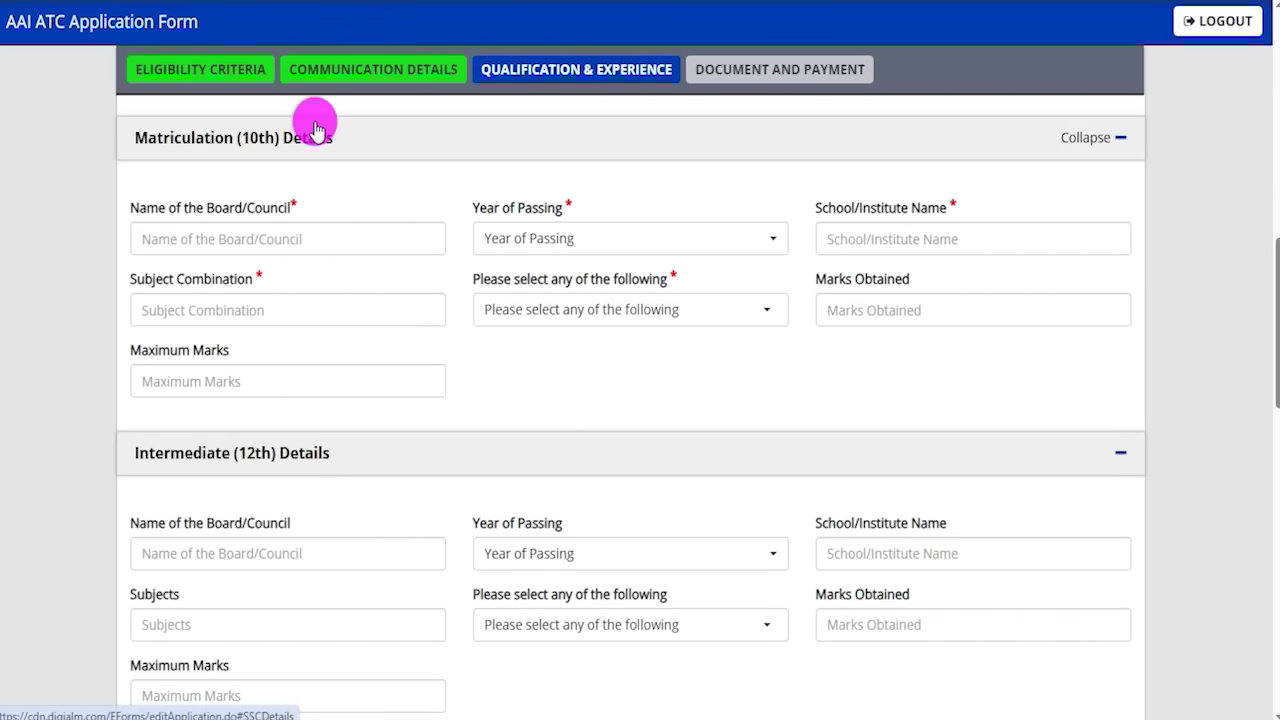
In the Matriculation (10th) details of the application form, enter CBSE as the board and 2015 as the year of passing.
left_click(259, 241)
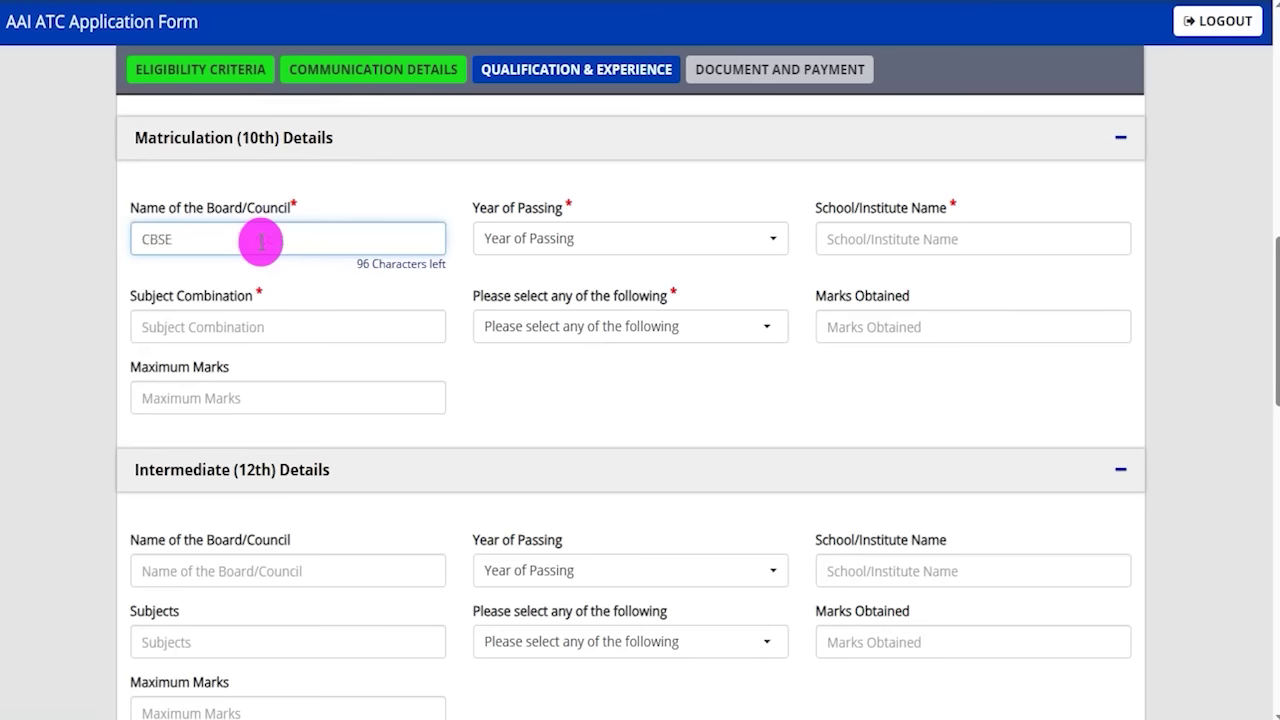
left_click(594, 238)
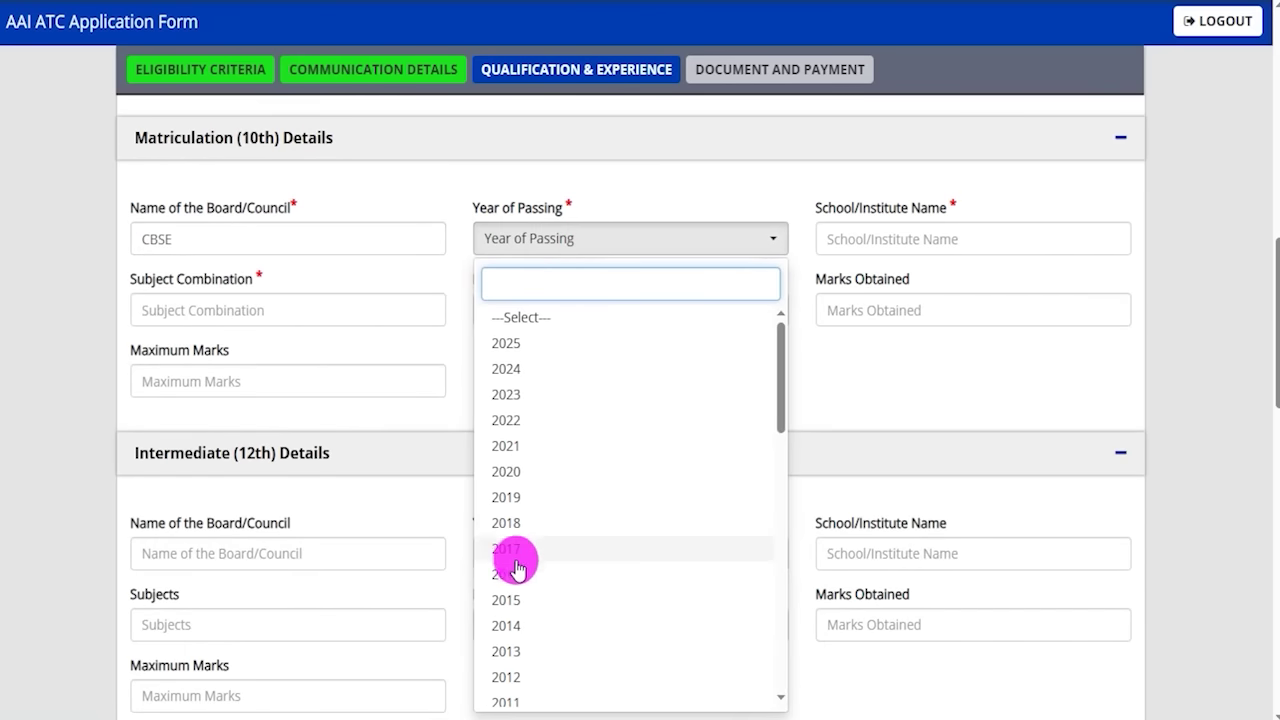
left_click(516, 601)
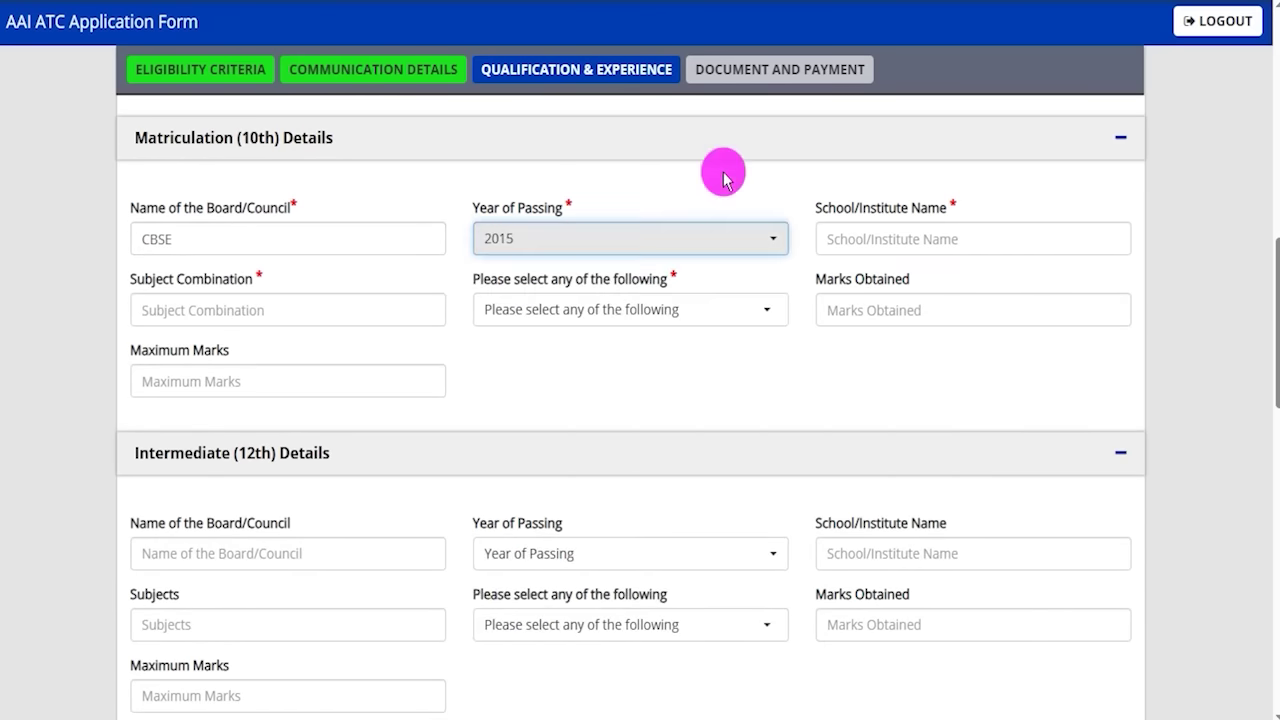
left_click(876, 236)
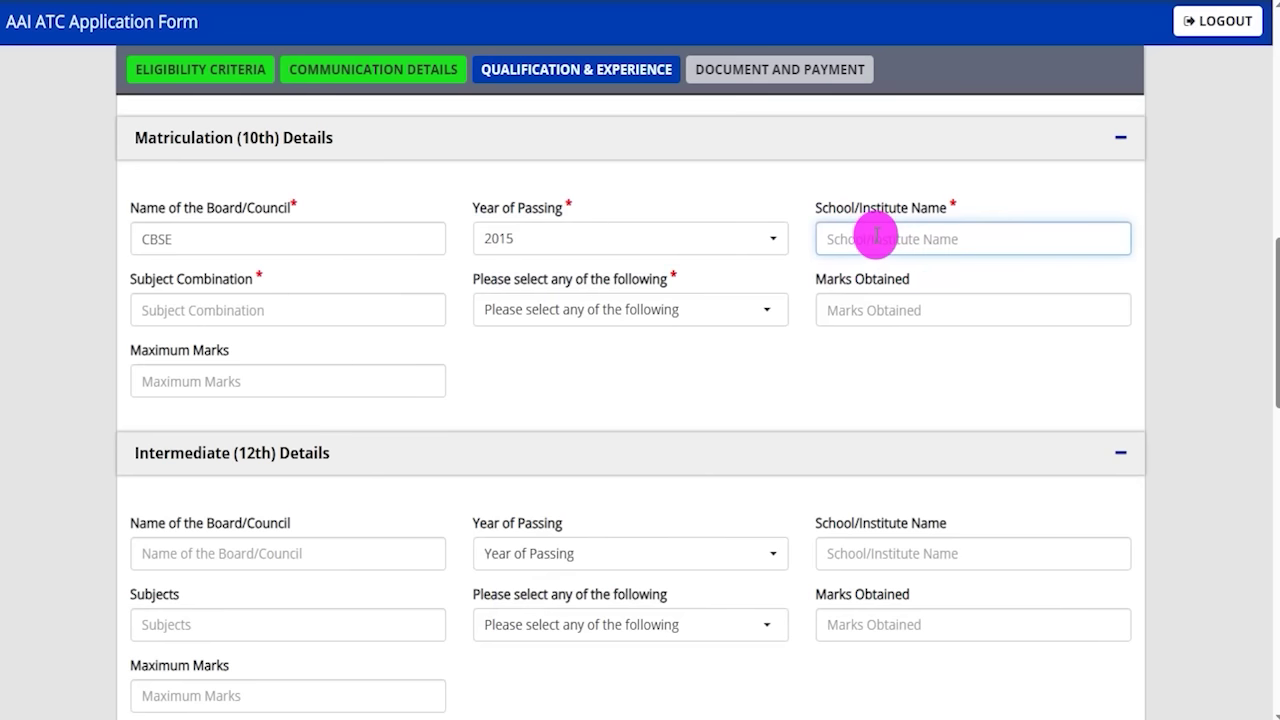
left_click(230, 314)
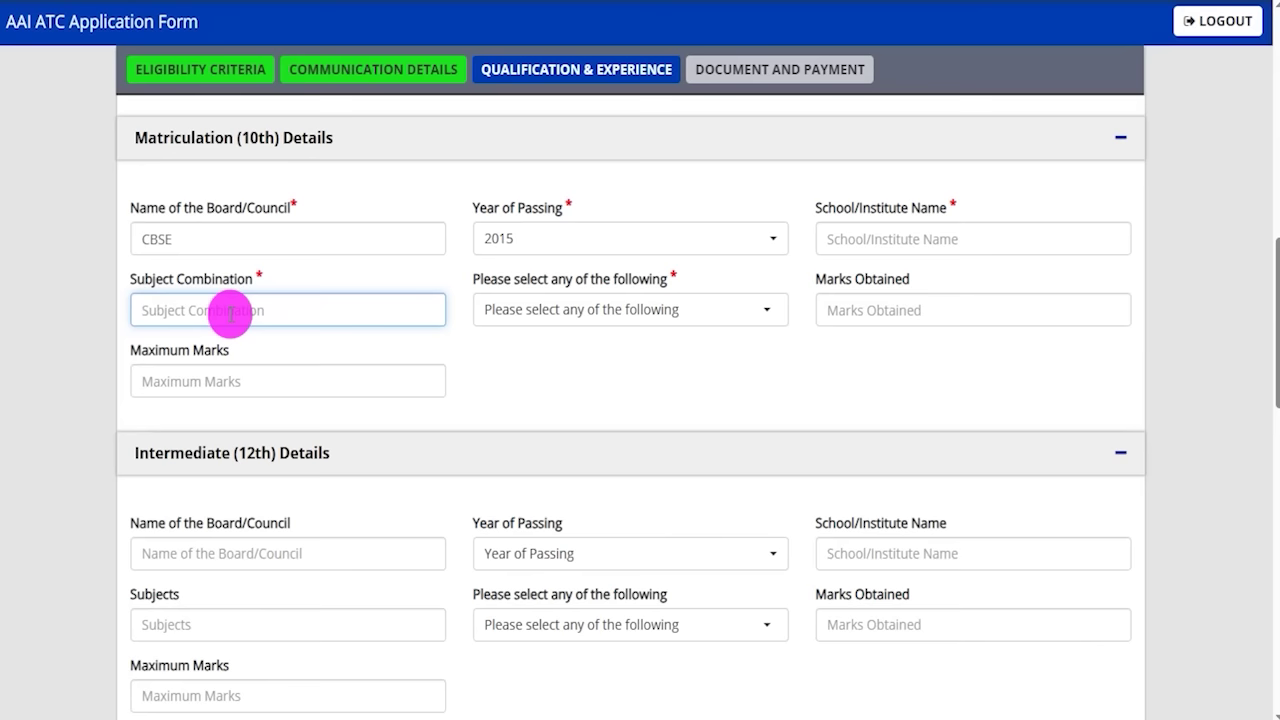
Choose Percentage for the 10th result, with 450 as marks obtained and 600 as maximum marks.
left_click(574, 312)
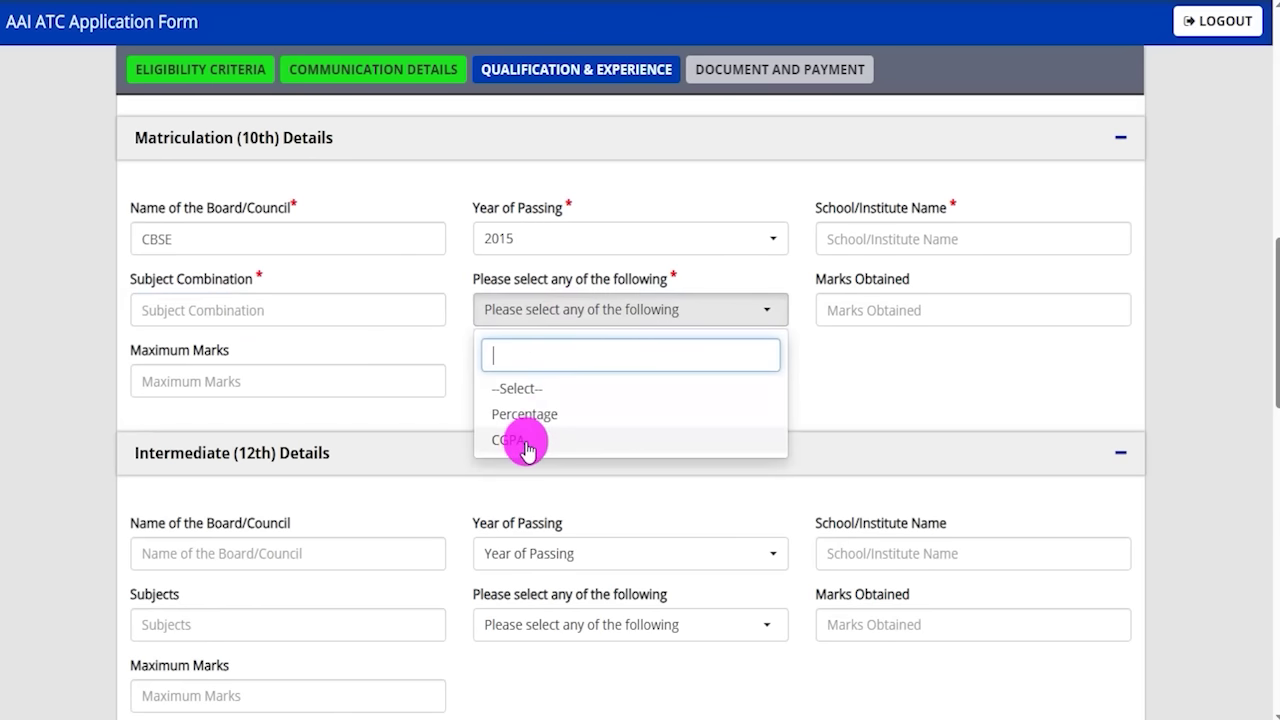
left_click(538, 415)
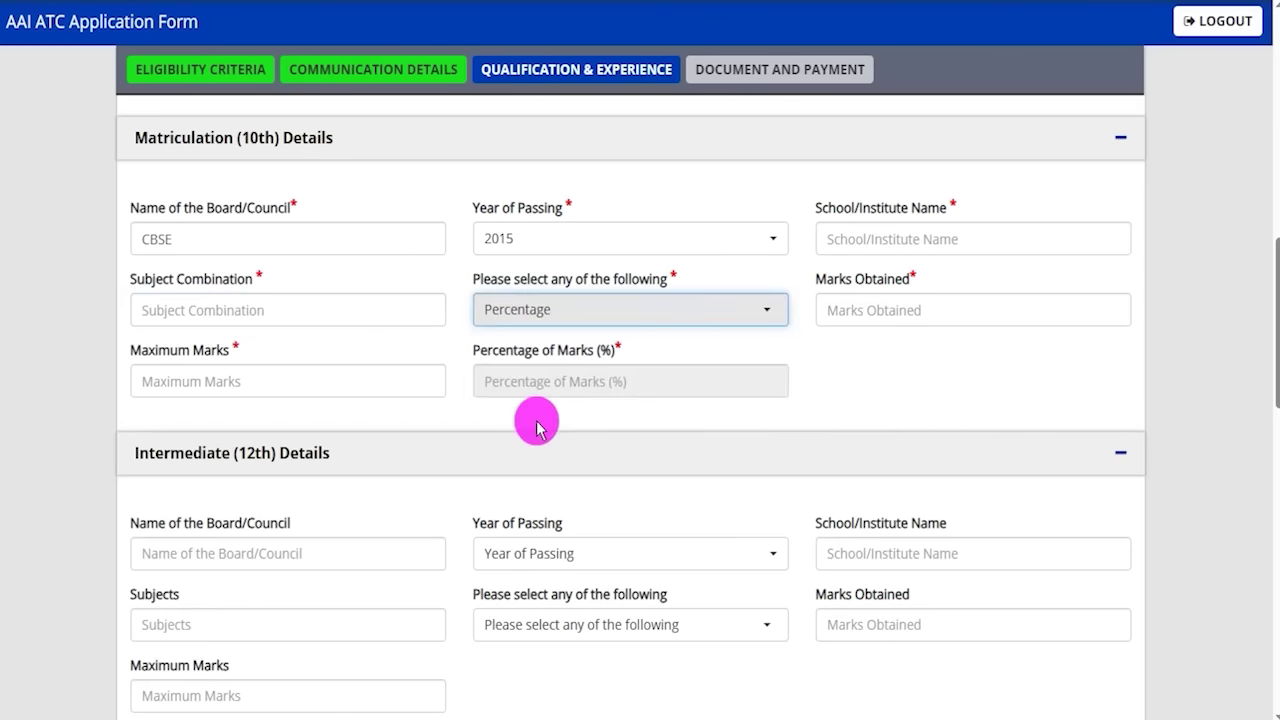
left_click(857, 306)
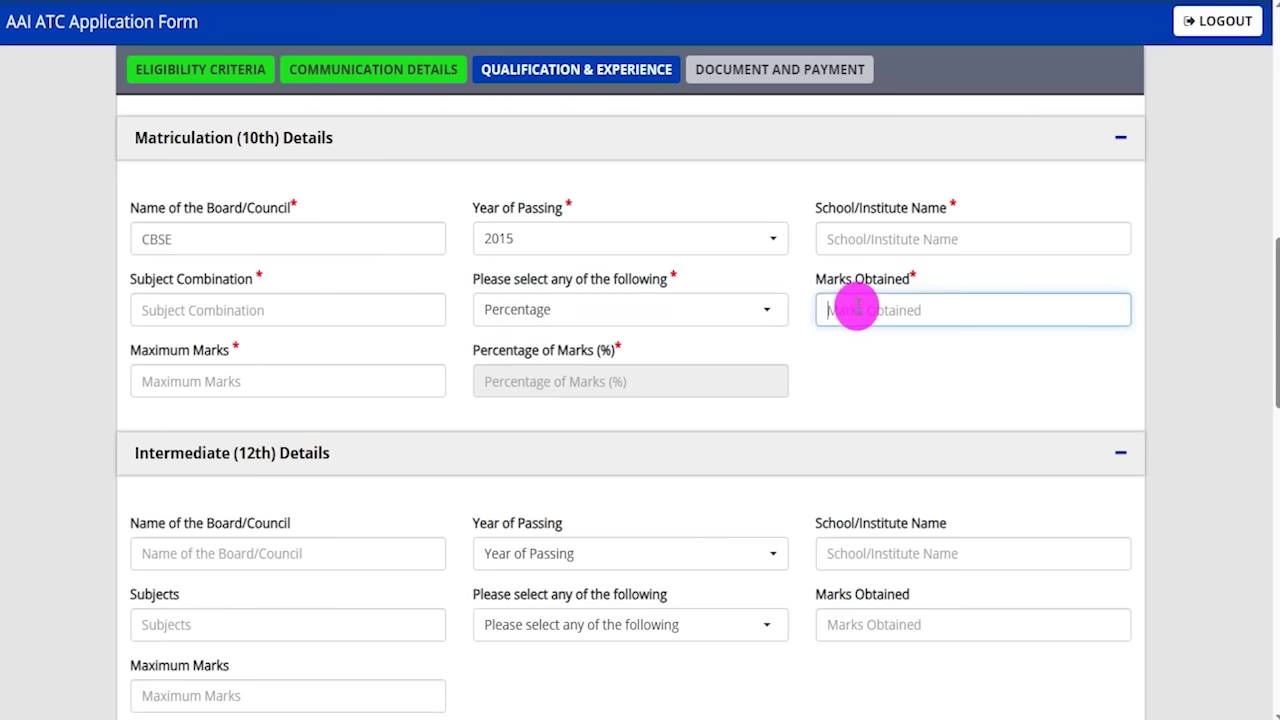
type("45")
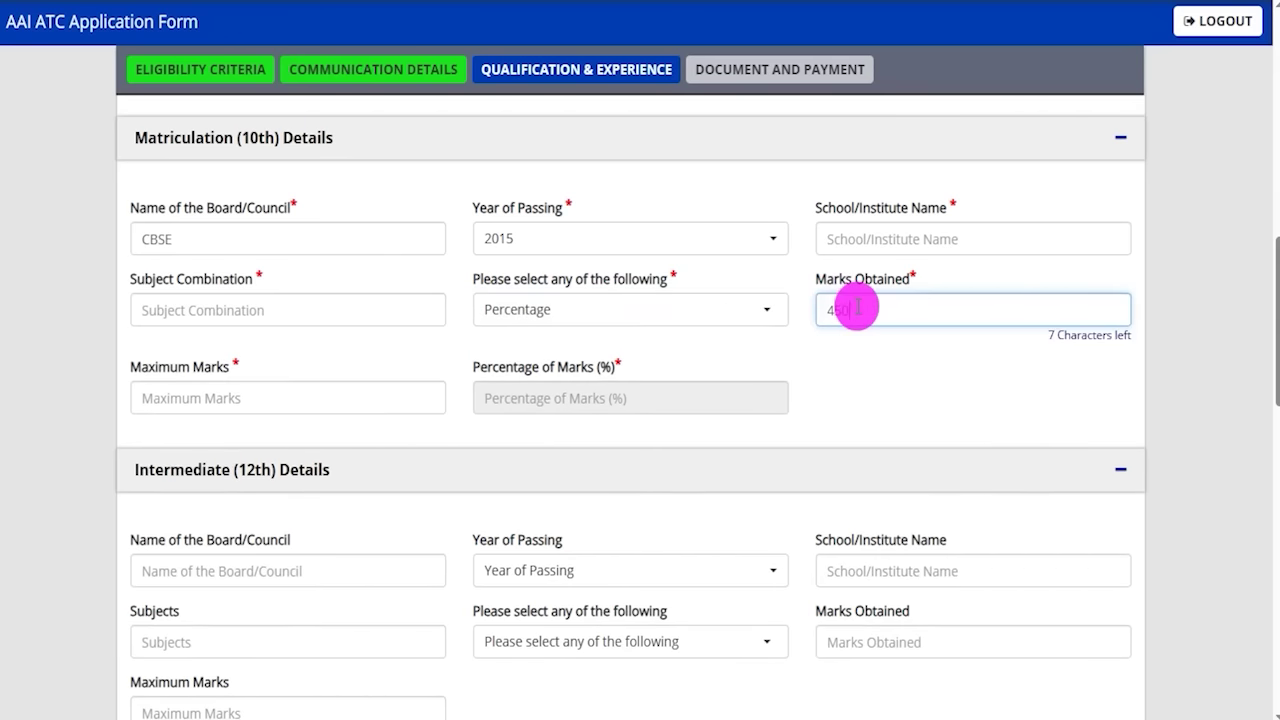
type("0")
left_click(289, 400)
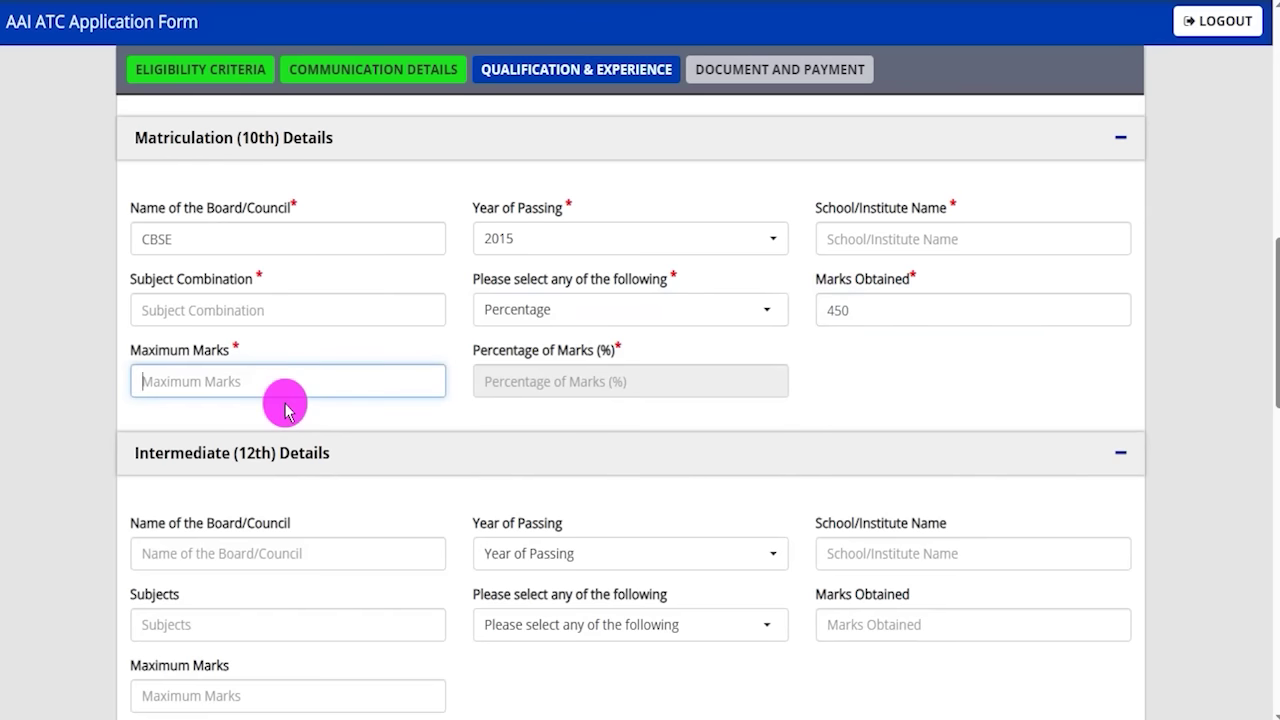
type("600")
left_click(478, 432)
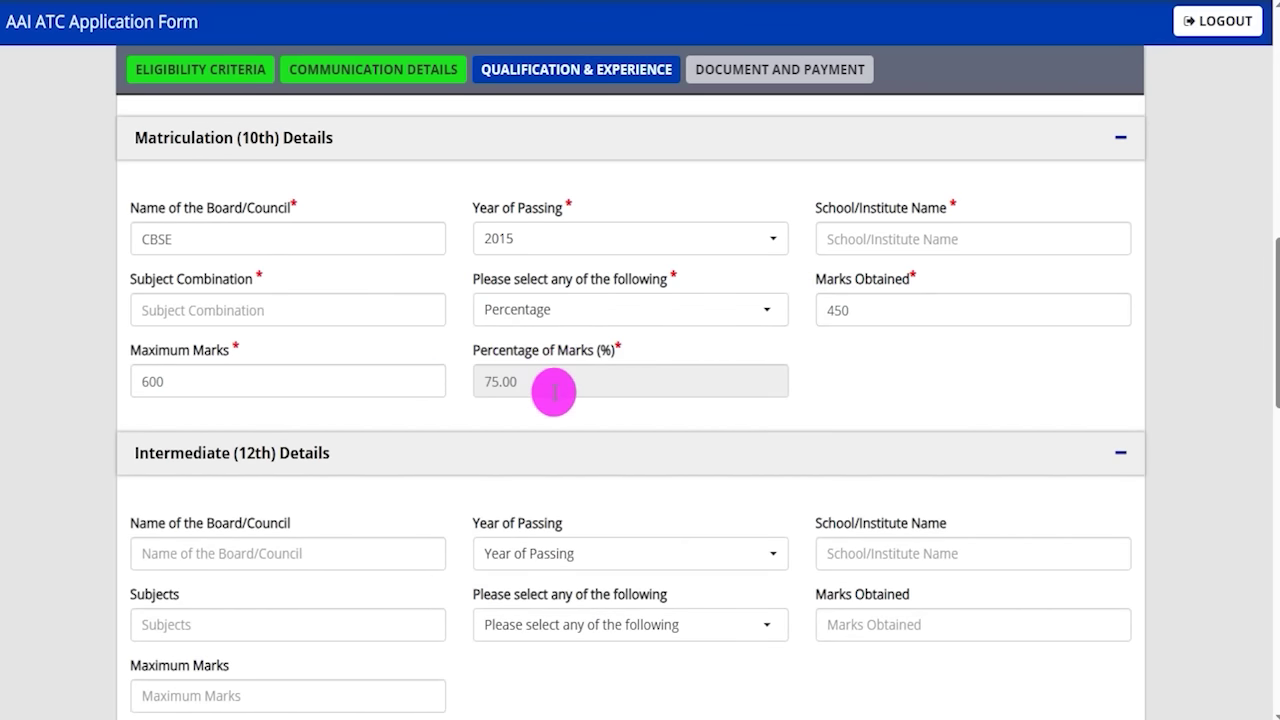
In the Intermediate (12th) details, enter CBSE as the board and 2017 as the year of passing.
scroll(553, 392, "down", 2)
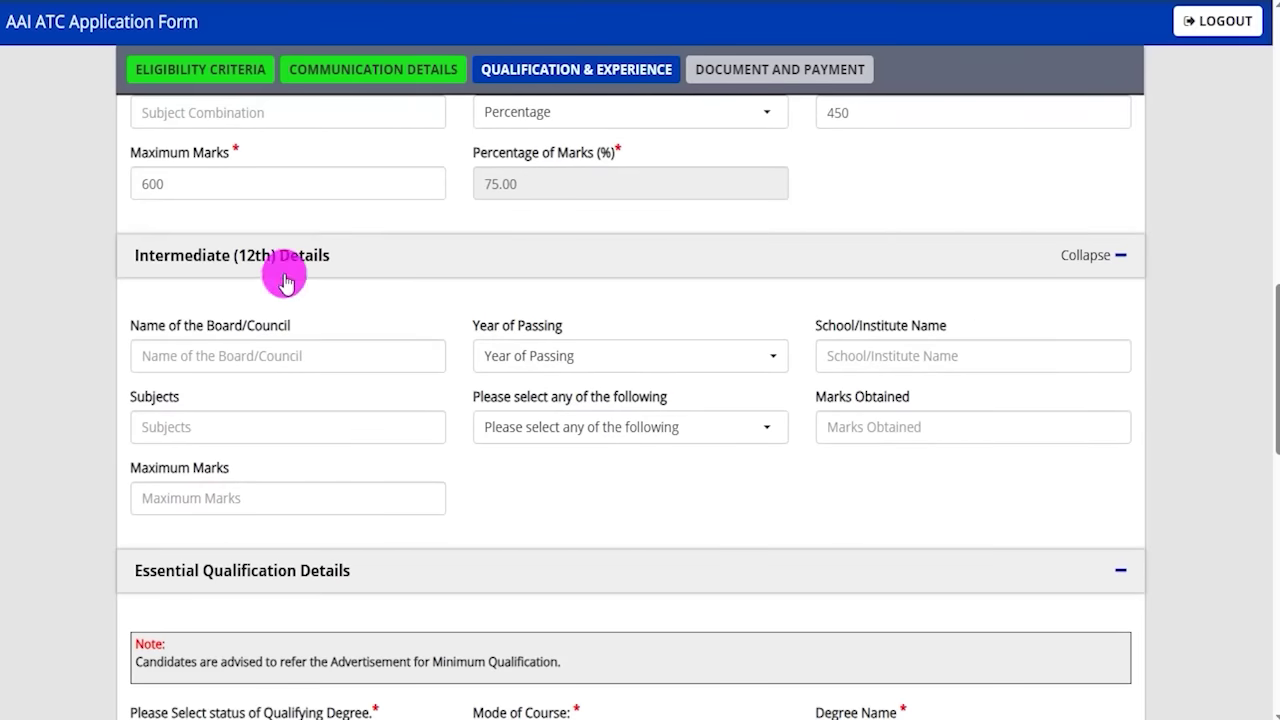
left_click(320, 355)
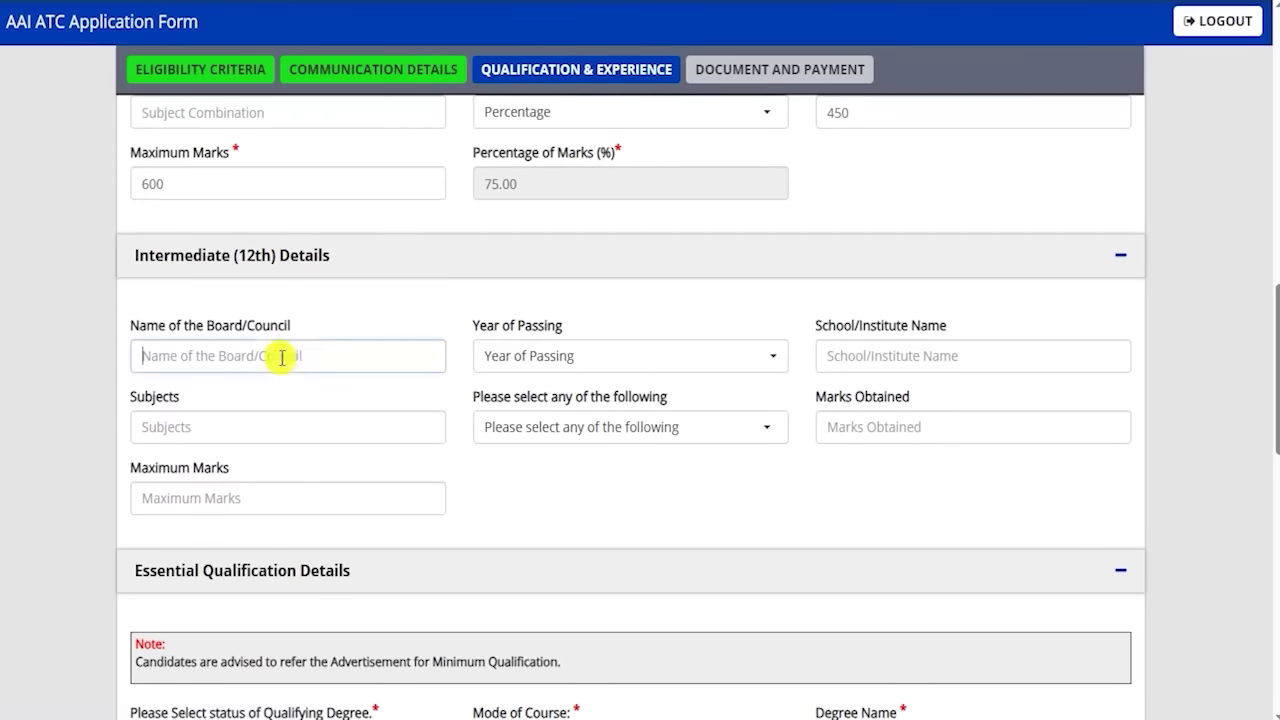
type("CBSE")
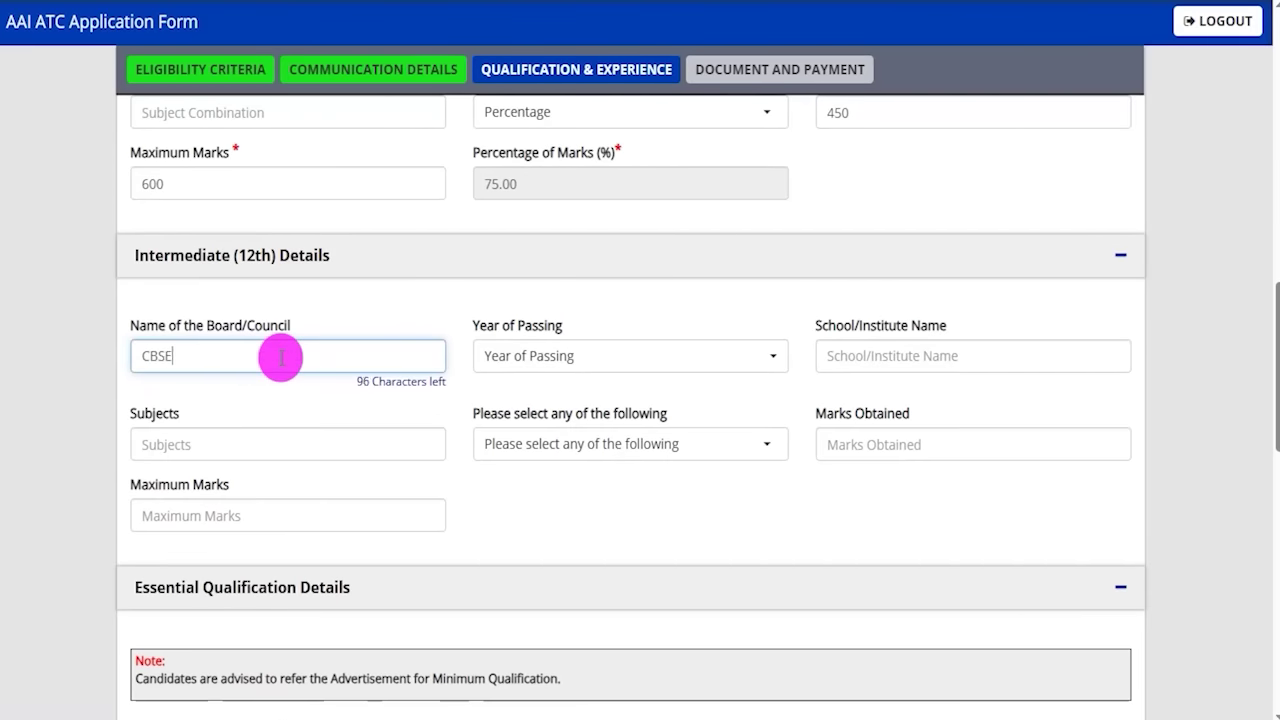
left_click(549, 358)
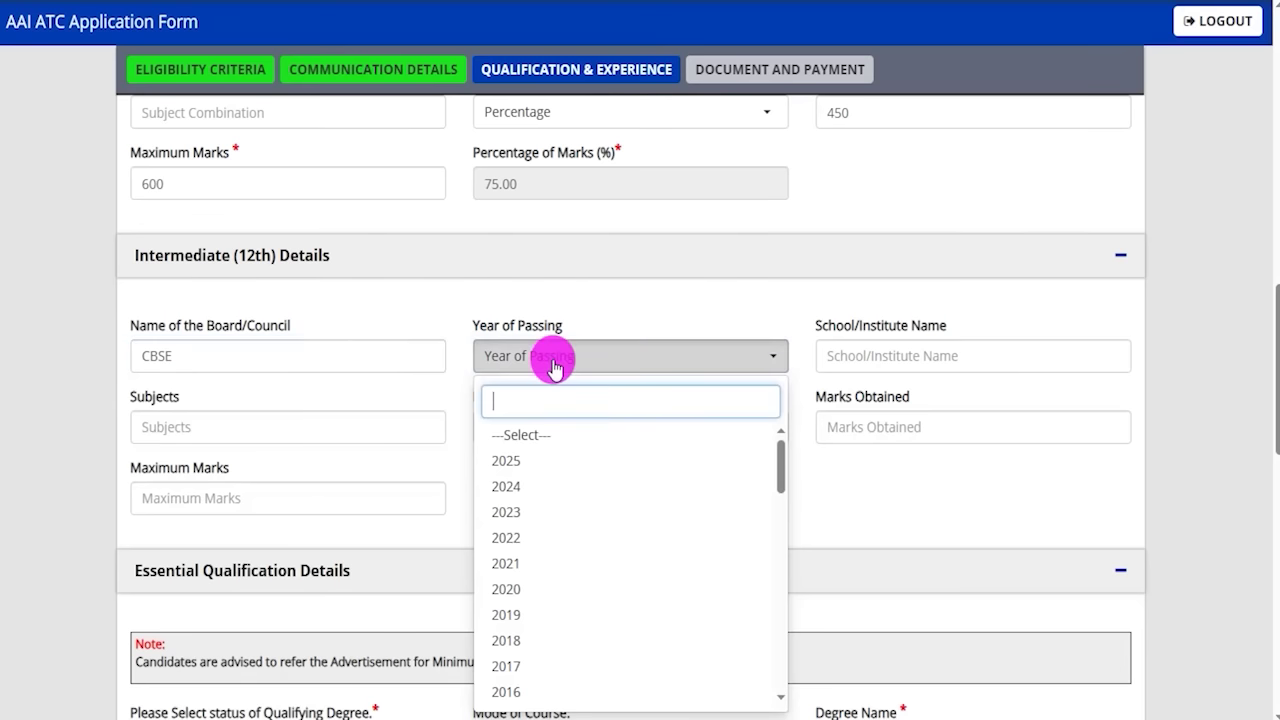
left_click(507, 666)
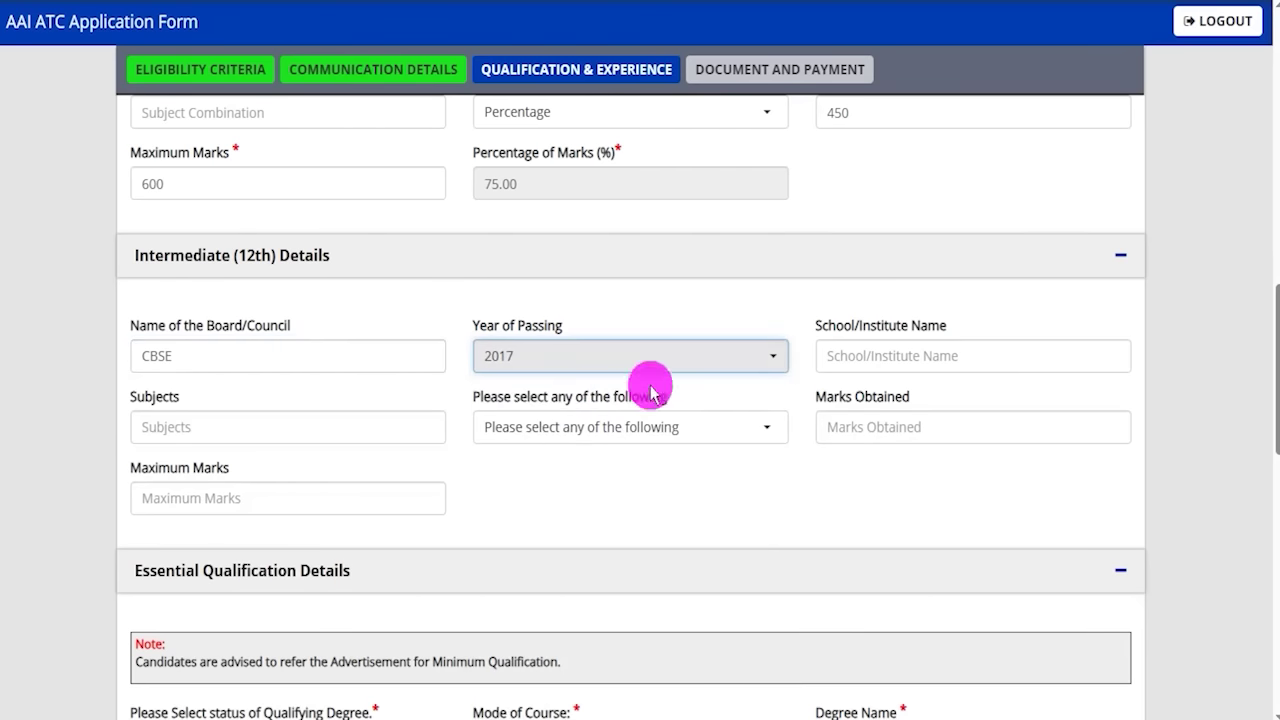
left_click(876, 354)
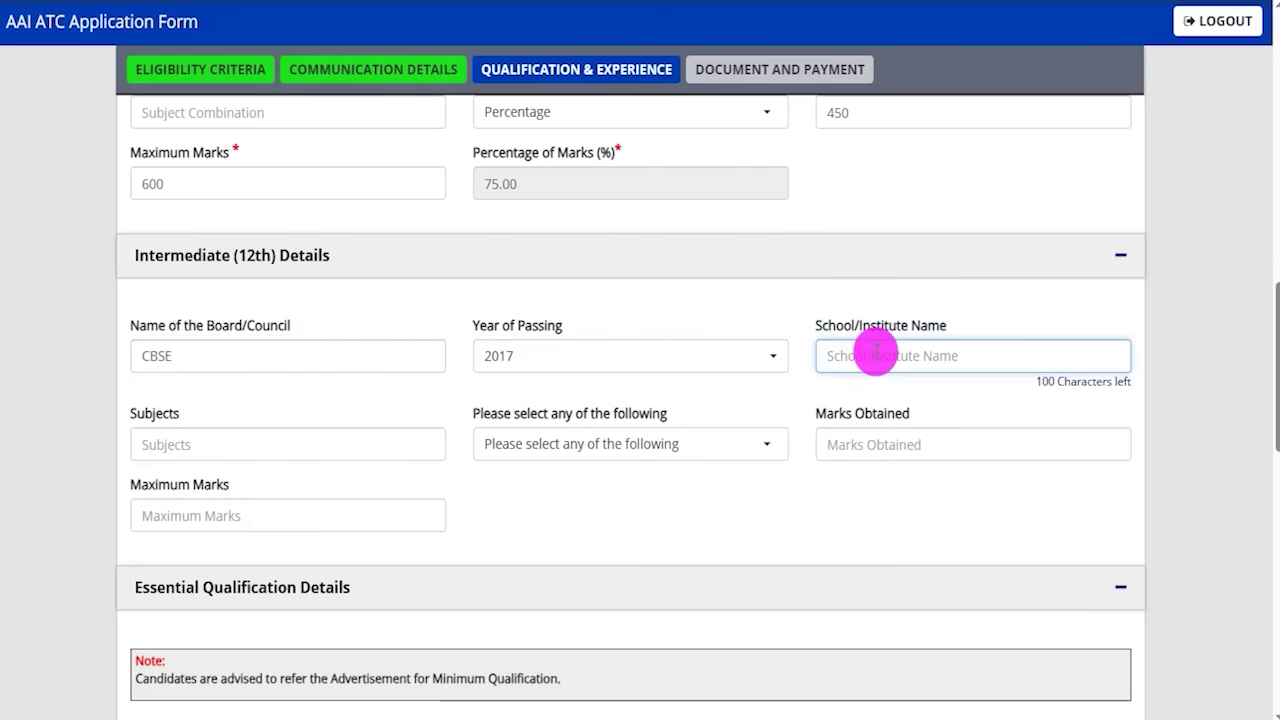
left_click(272, 442)
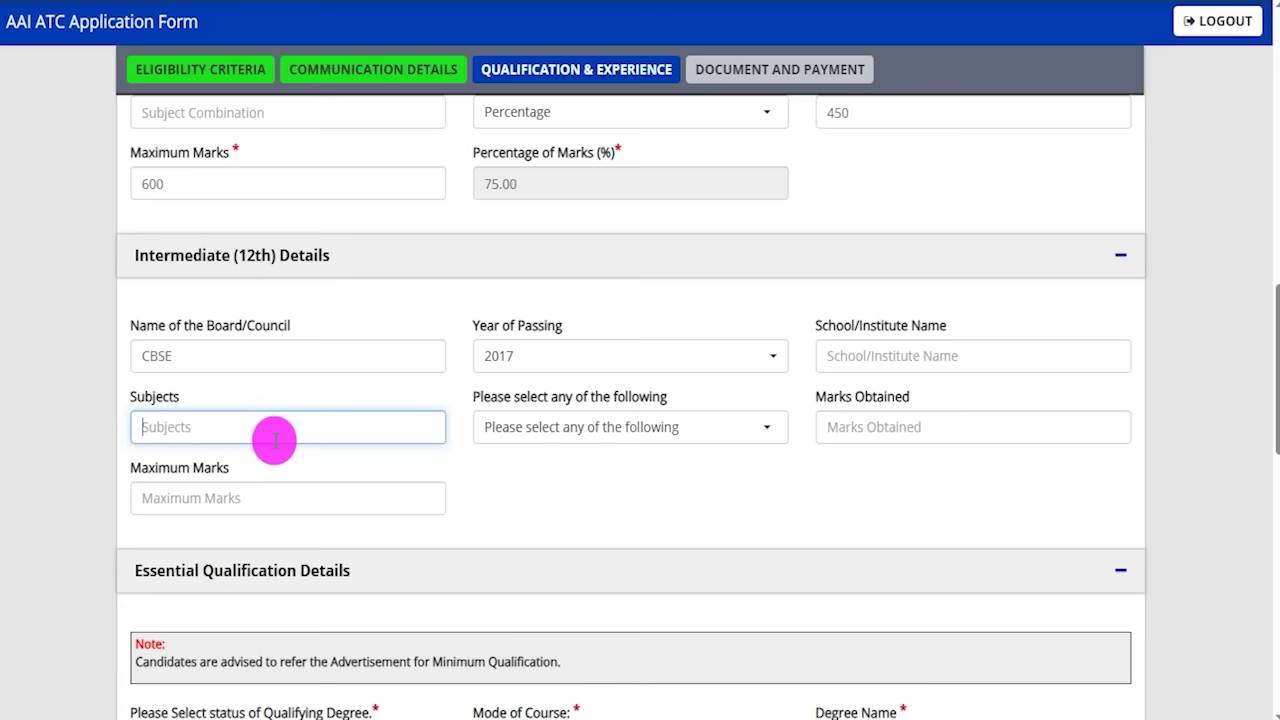
Choose Percentage for the 12th result, with 450 as marks obtained and 600 as maximum marks.
left_click(634, 420)
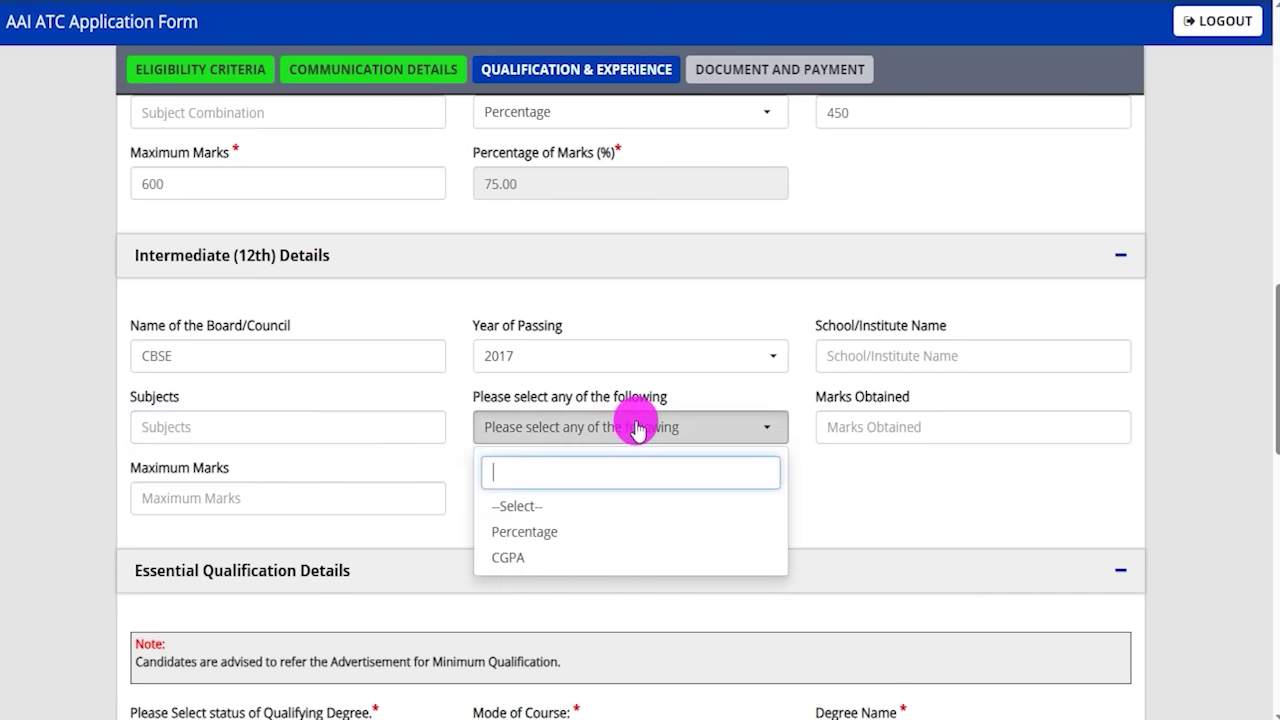
left_click(534, 532)
left_click(880, 425)
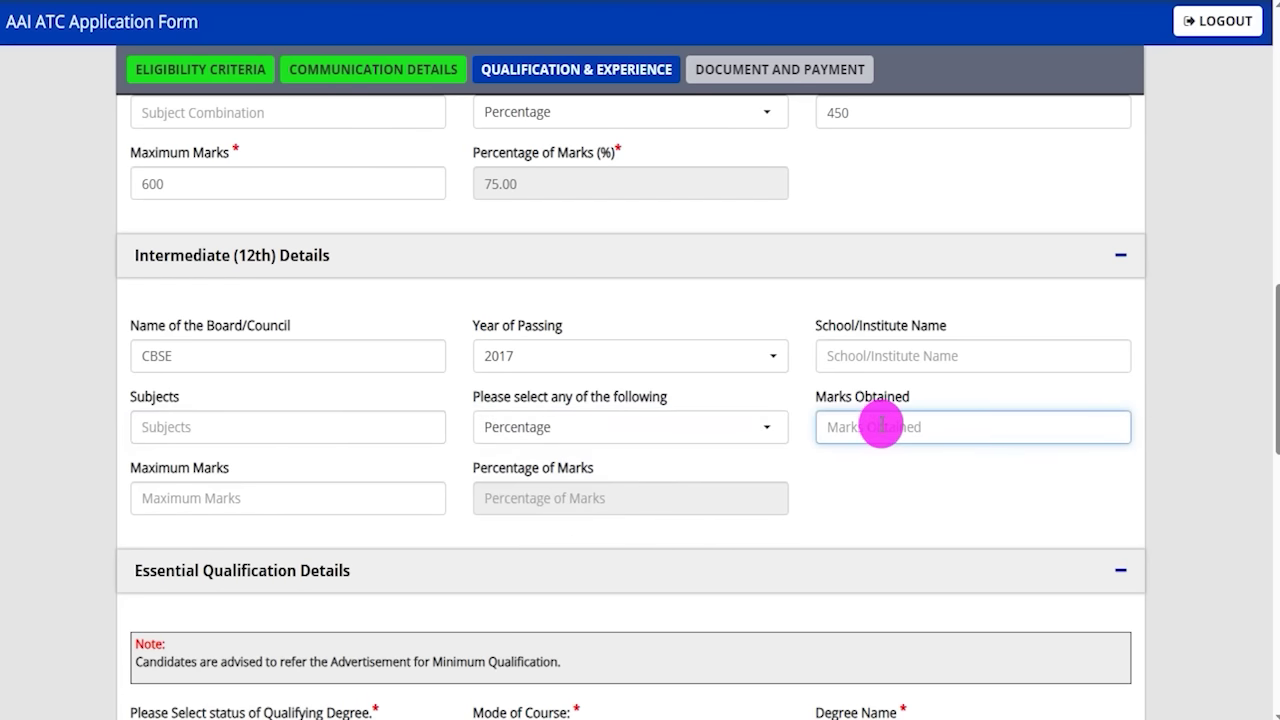
type("450")
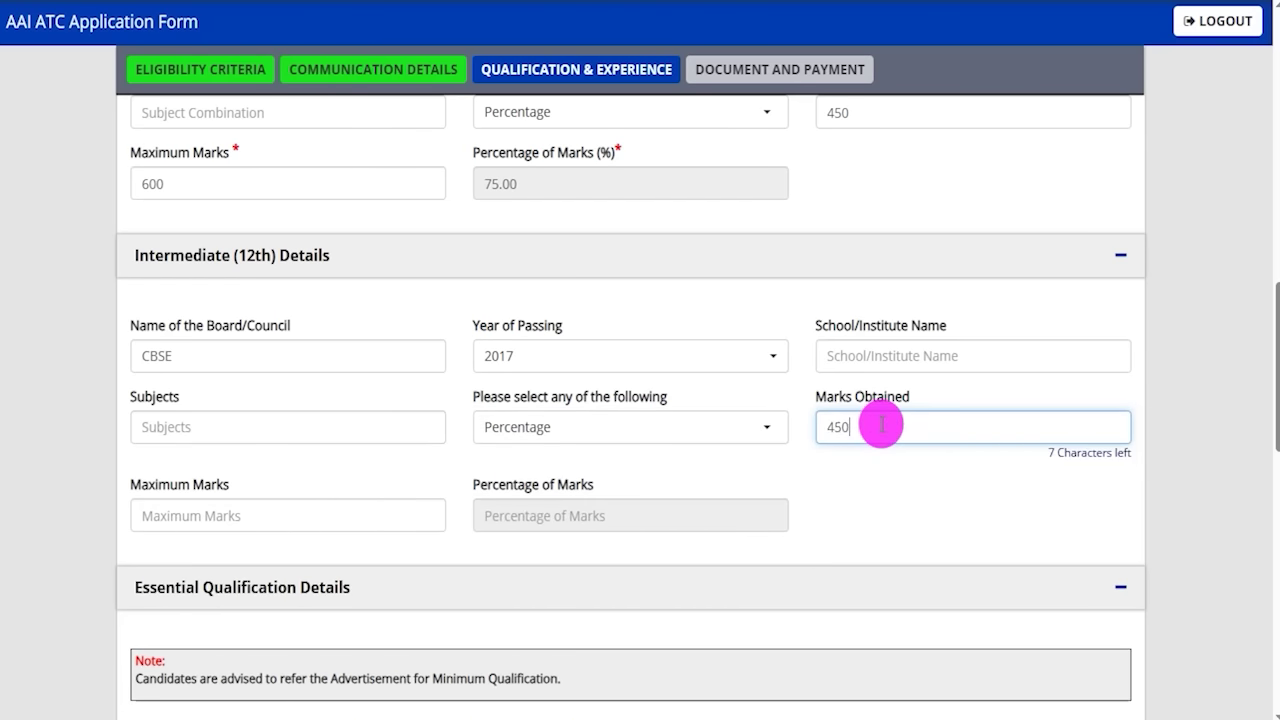
left_click(298, 513)
type("60")
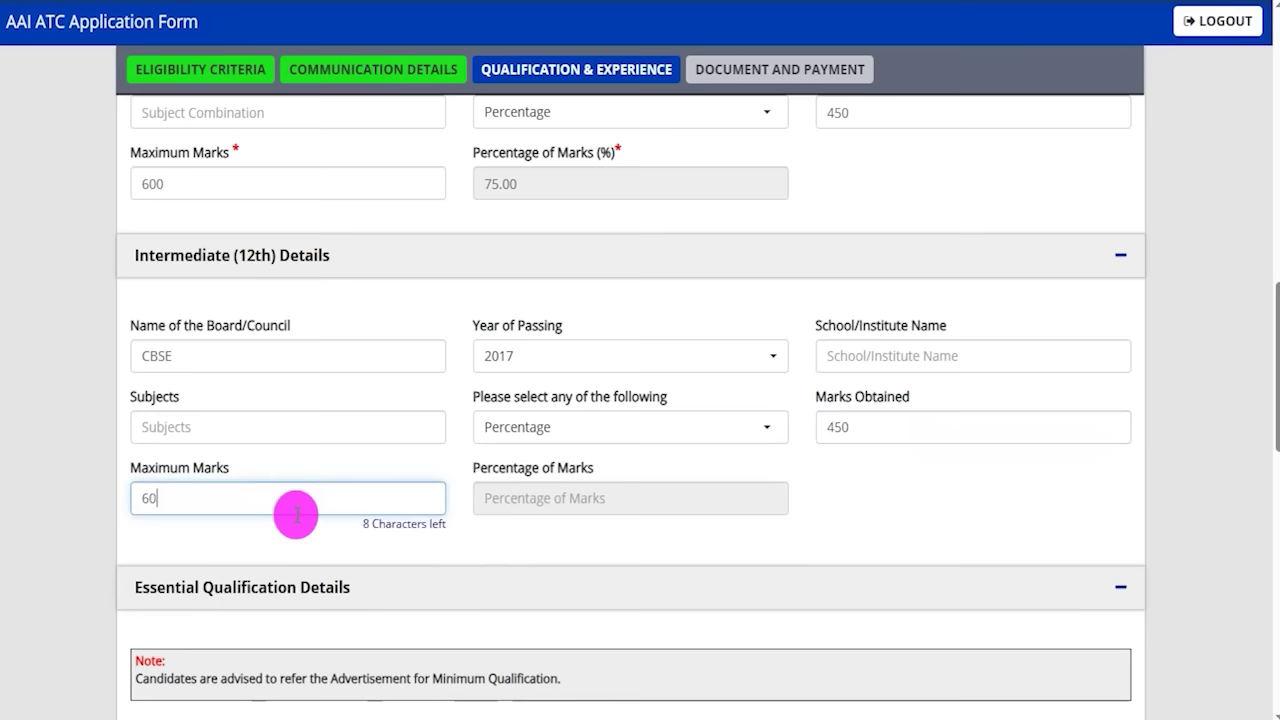
type("0")
left_click(514, 534)
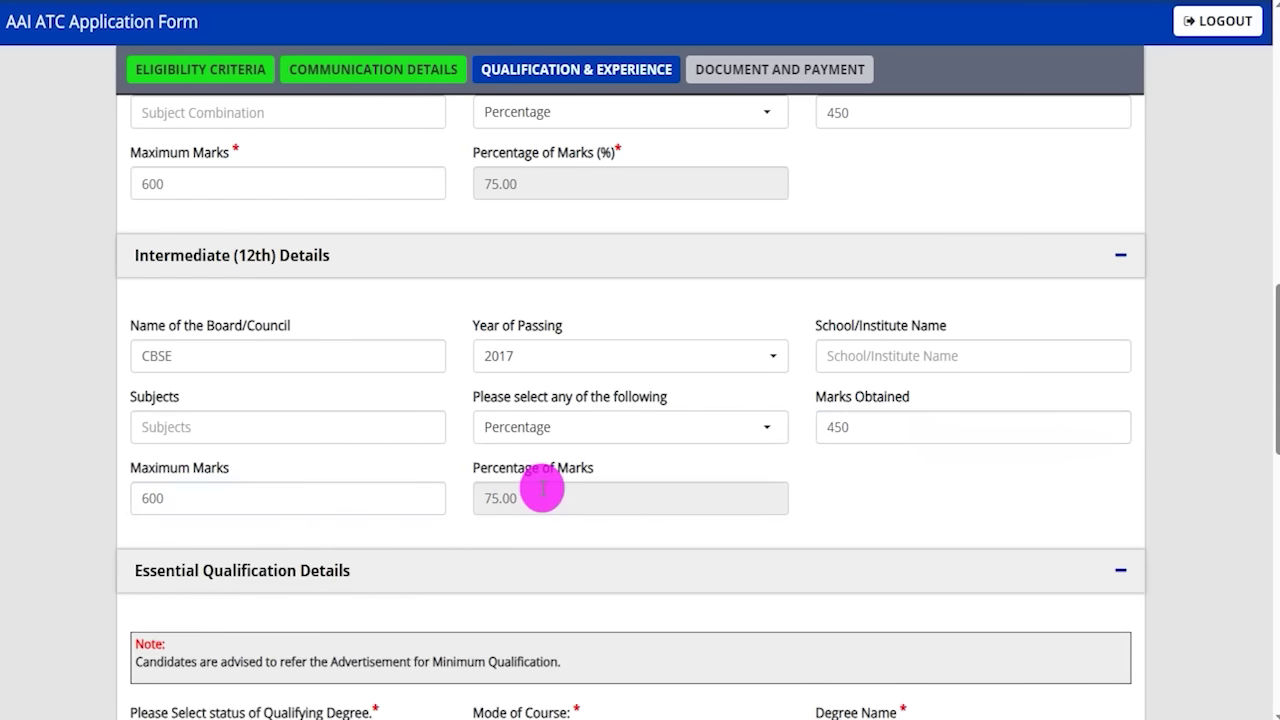
Switch the 12th result type to CGPA, examine the CGPA fields, and set the type back to Percentage.
left_click(712, 432)
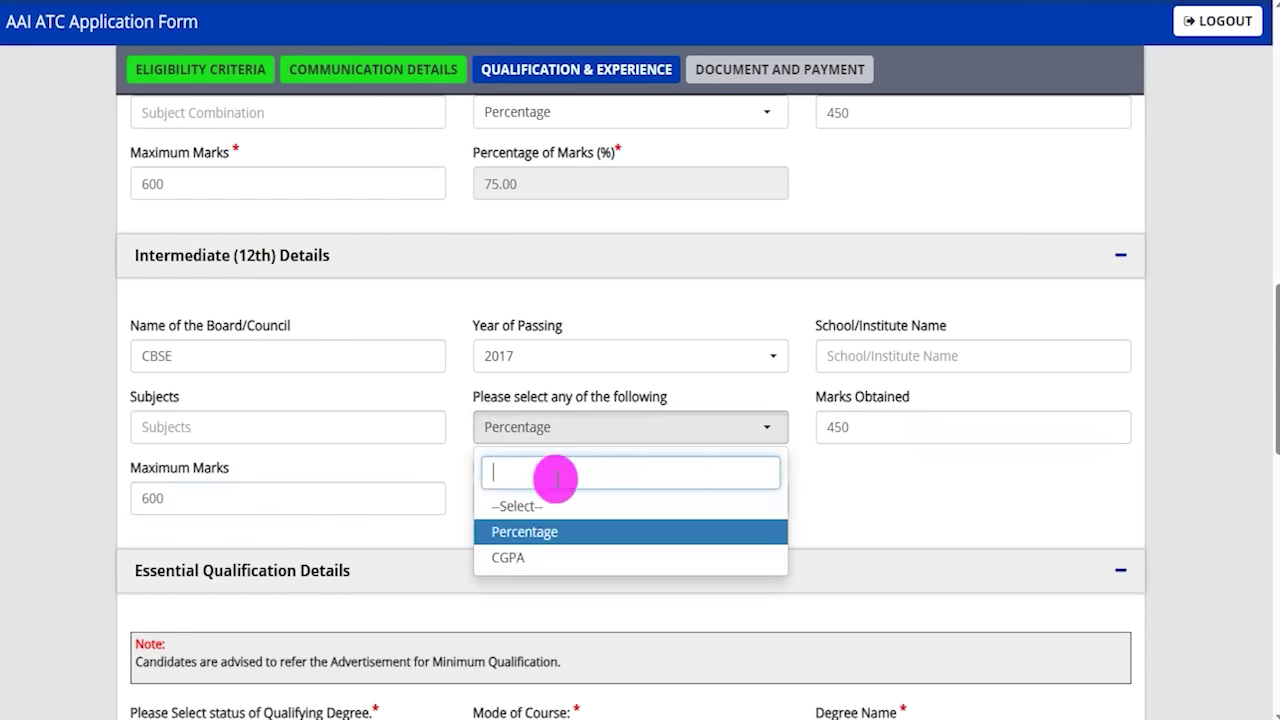
left_click(506, 557)
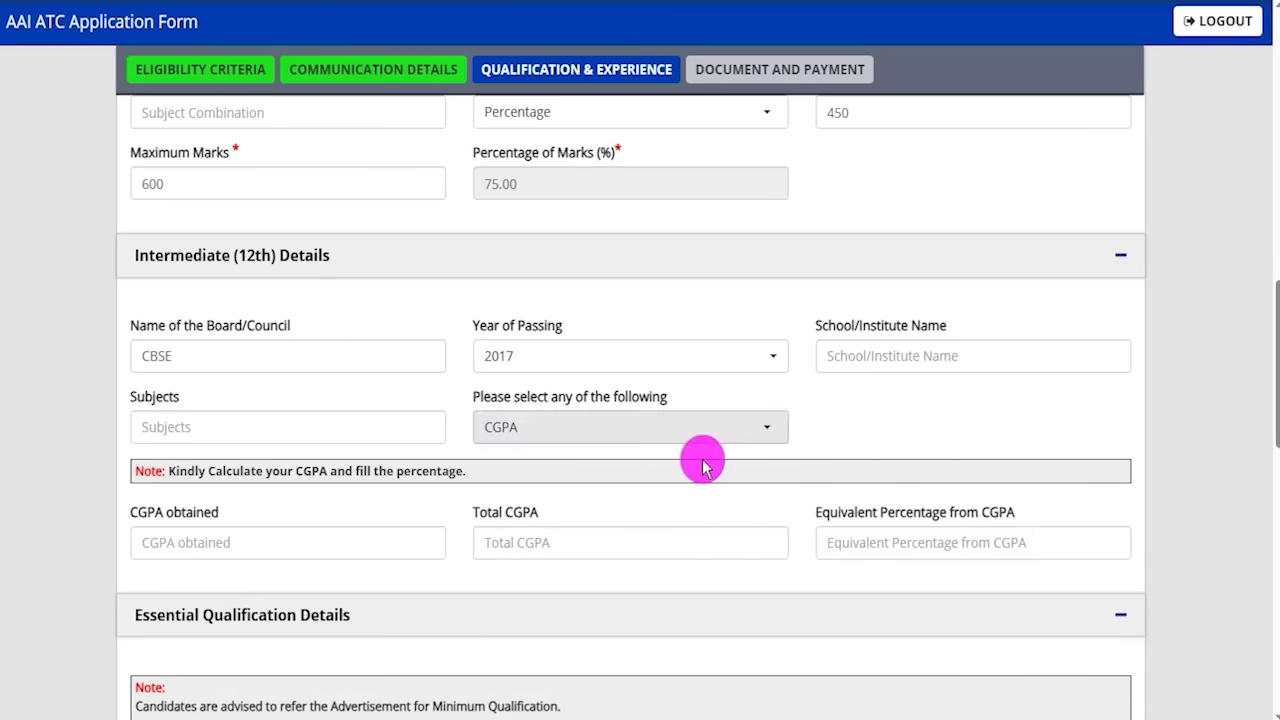
left_click(245, 538)
left_click_drag(143, 511, 208, 538)
left_click(209, 537)
left_click_drag(474, 508, 531, 546)
left_click(536, 548)
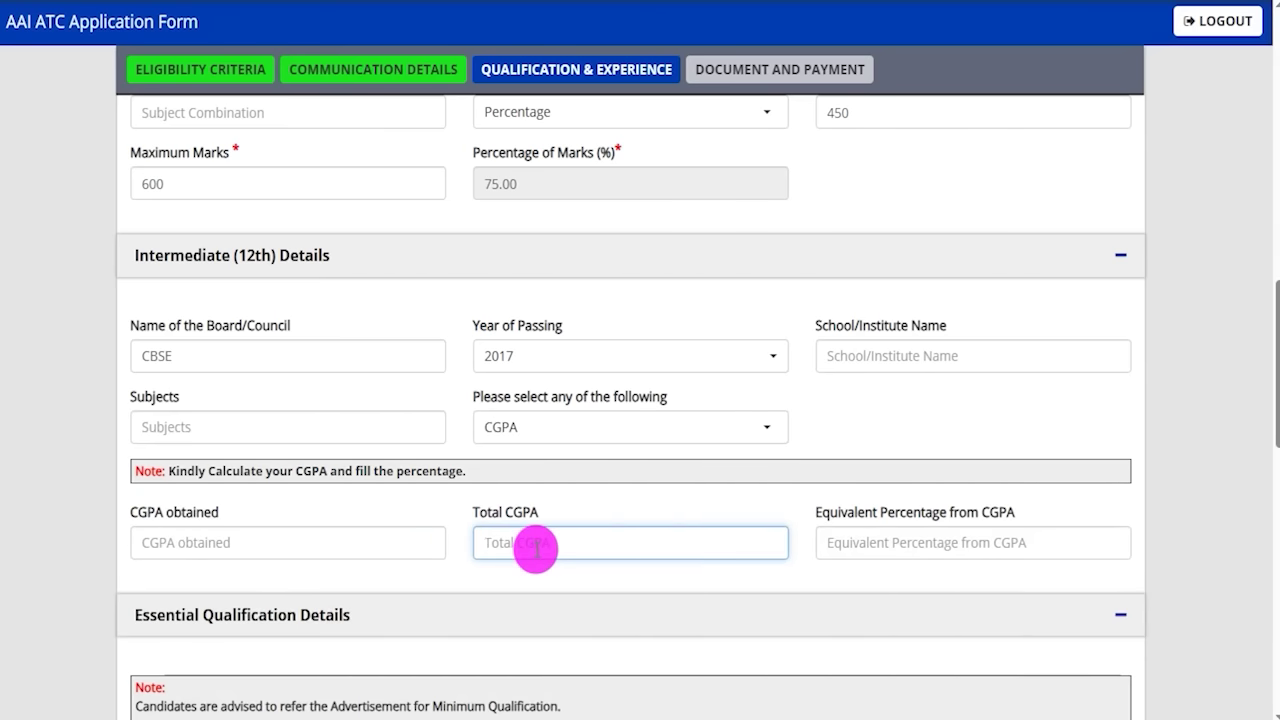
left_click_drag(838, 516, 960, 512)
left_click(538, 420)
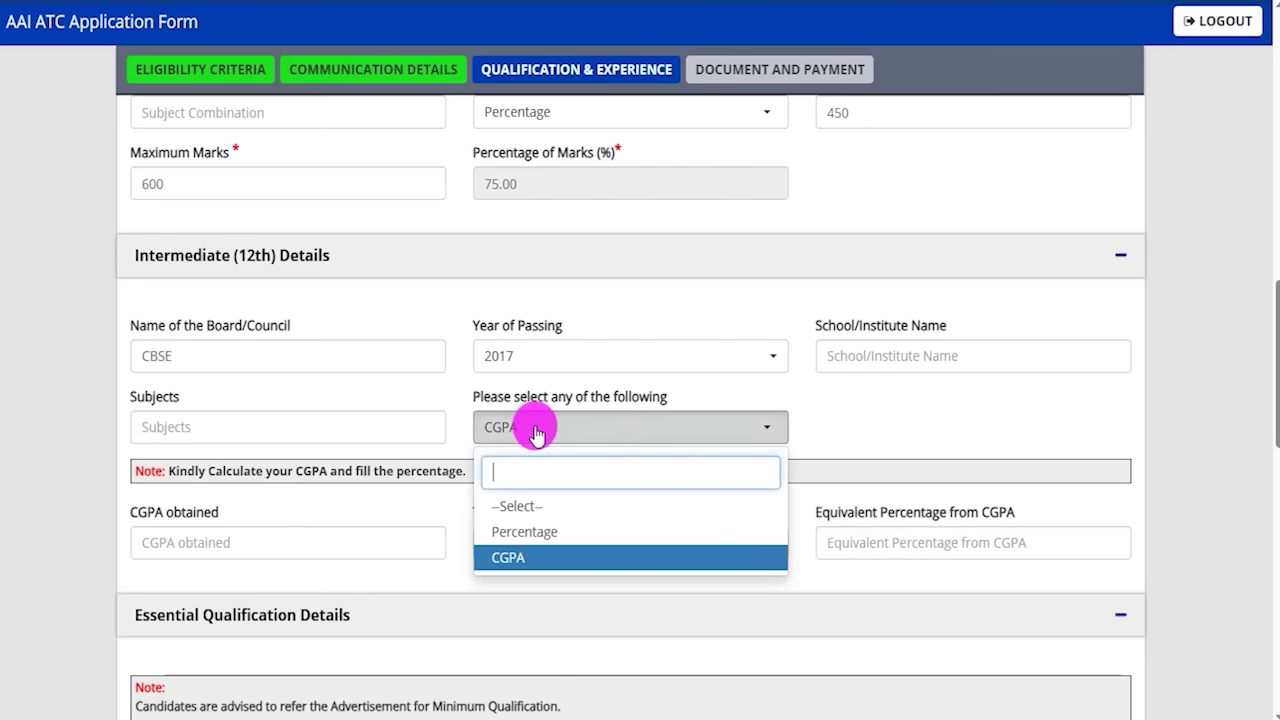
left_click(537, 529)
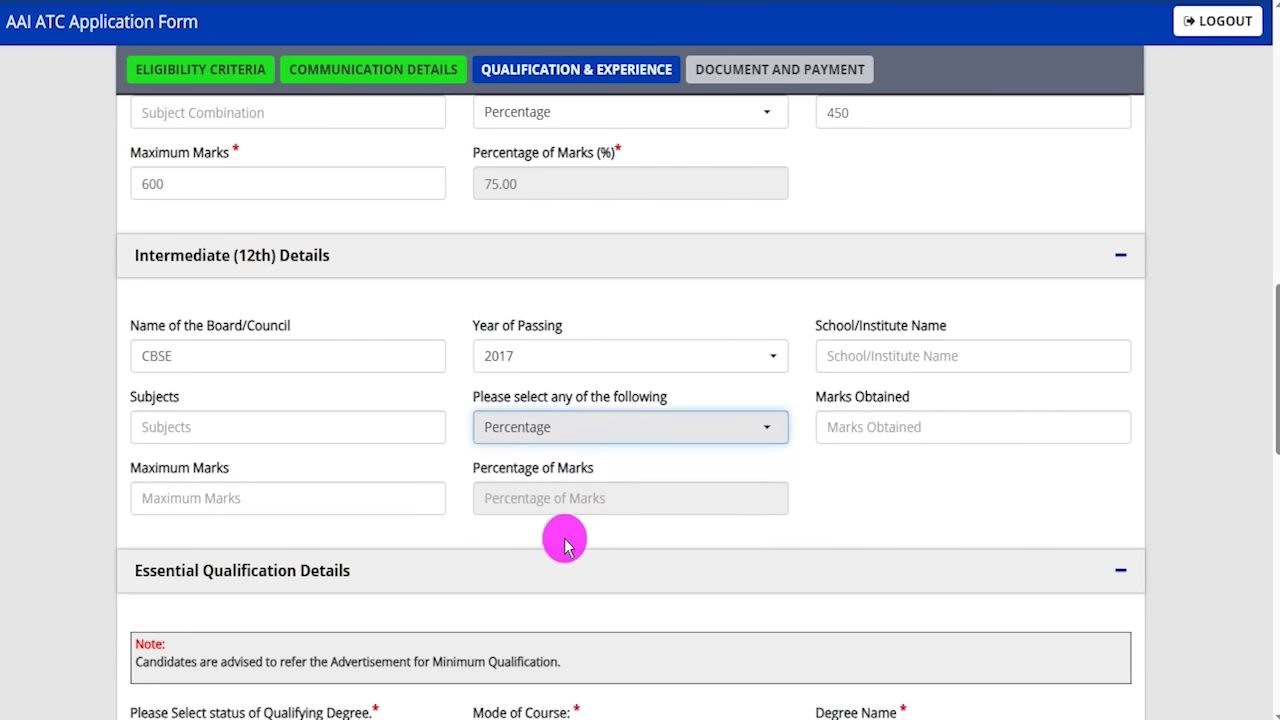
In the PDF 2202161451.pdf, highlight Physics and Mathematics in the B.Sc degree requirement.
scroll(564, 540, "down", 4)
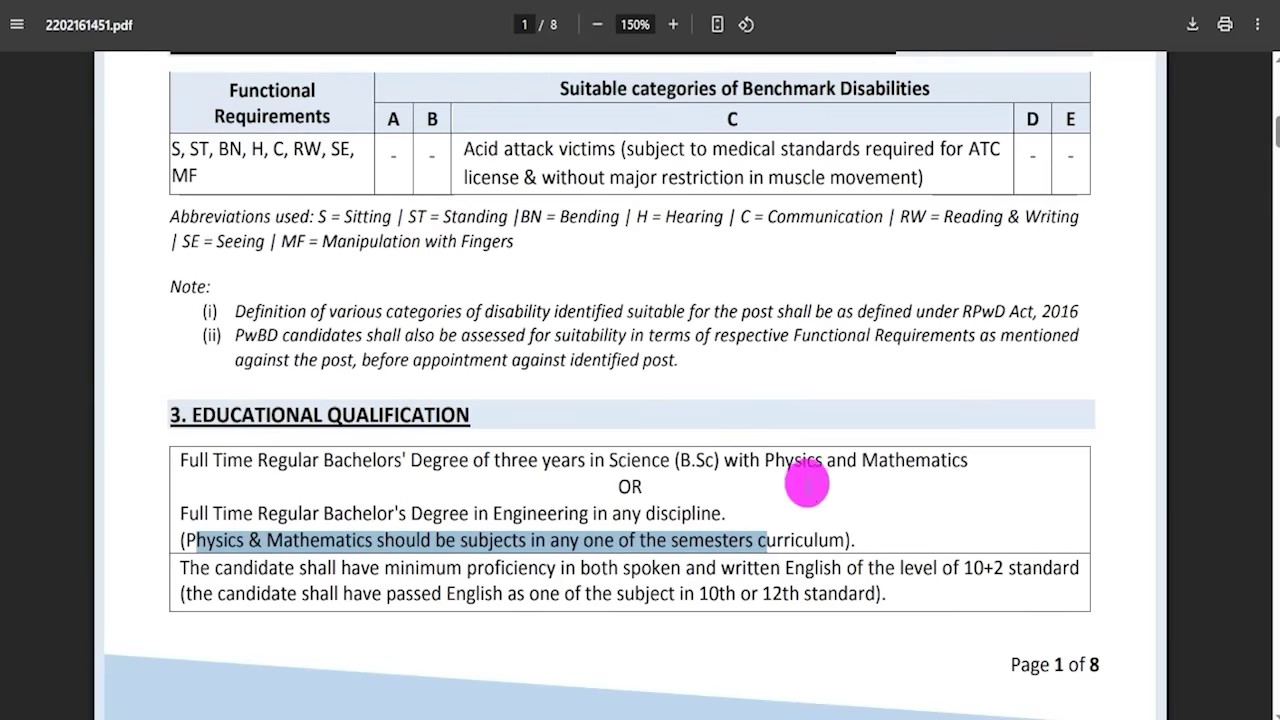
left_click_drag(766, 459, 968, 460)
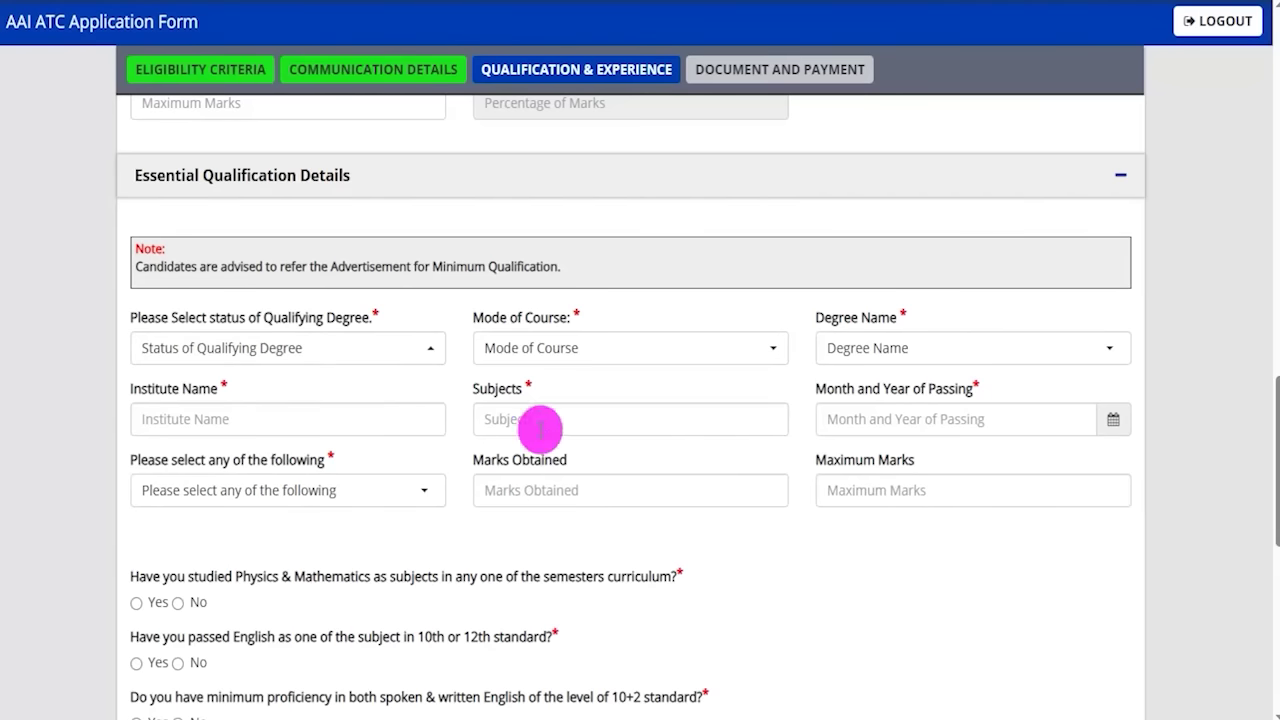
In Essential Qualification Details, set the degree status to Passed, the mode to Regular and Full Time, and the degree to B.Sc with Physics and Mathematics.
left_click(265, 355)
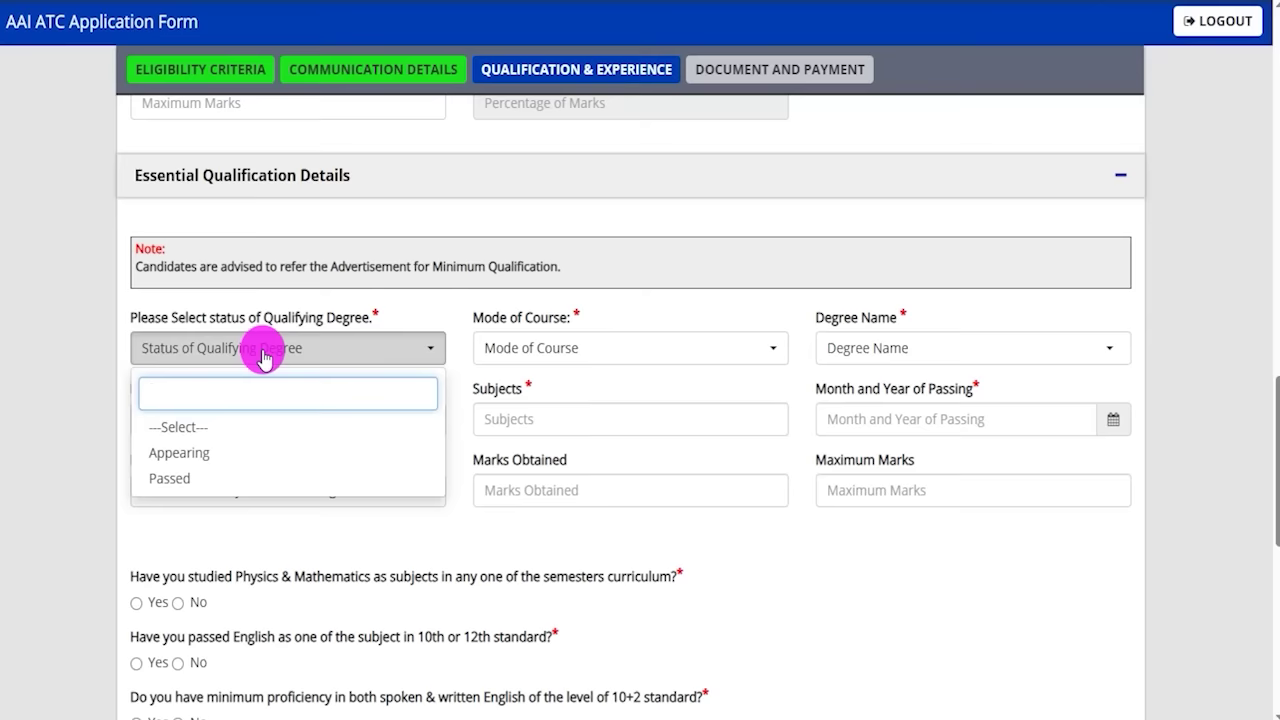
left_click(176, 486)
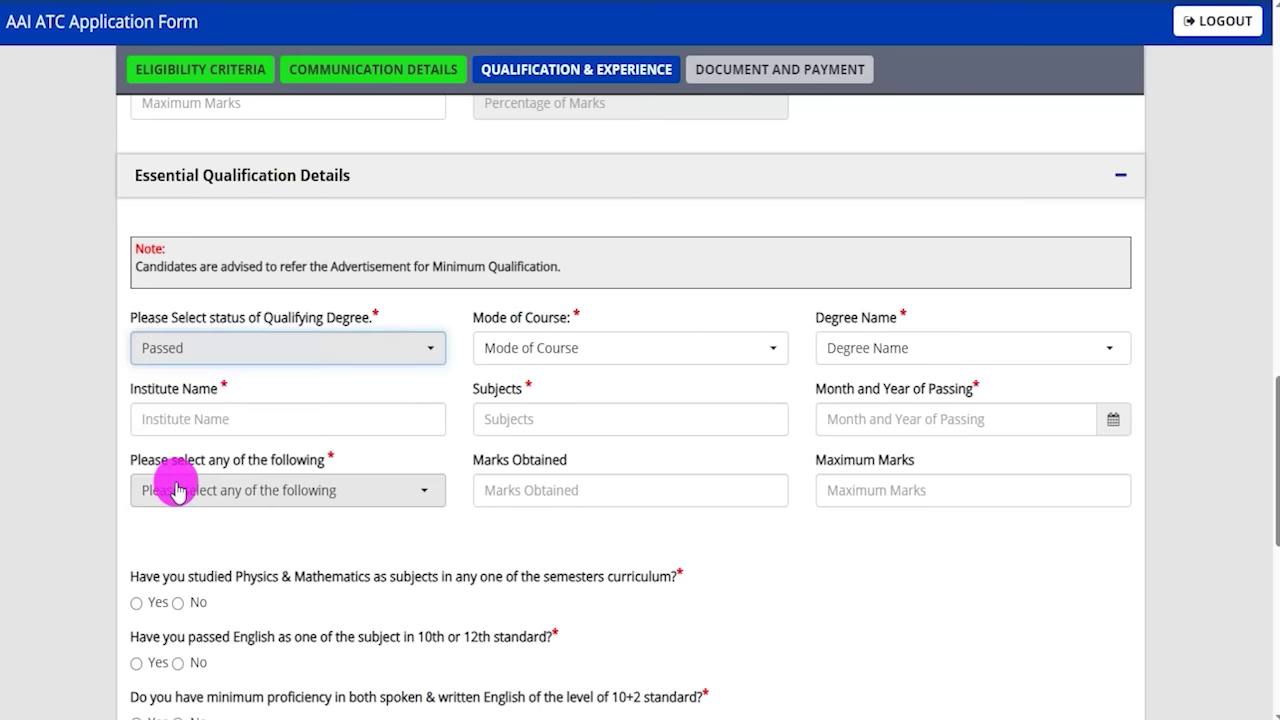
left_click(557, 350)
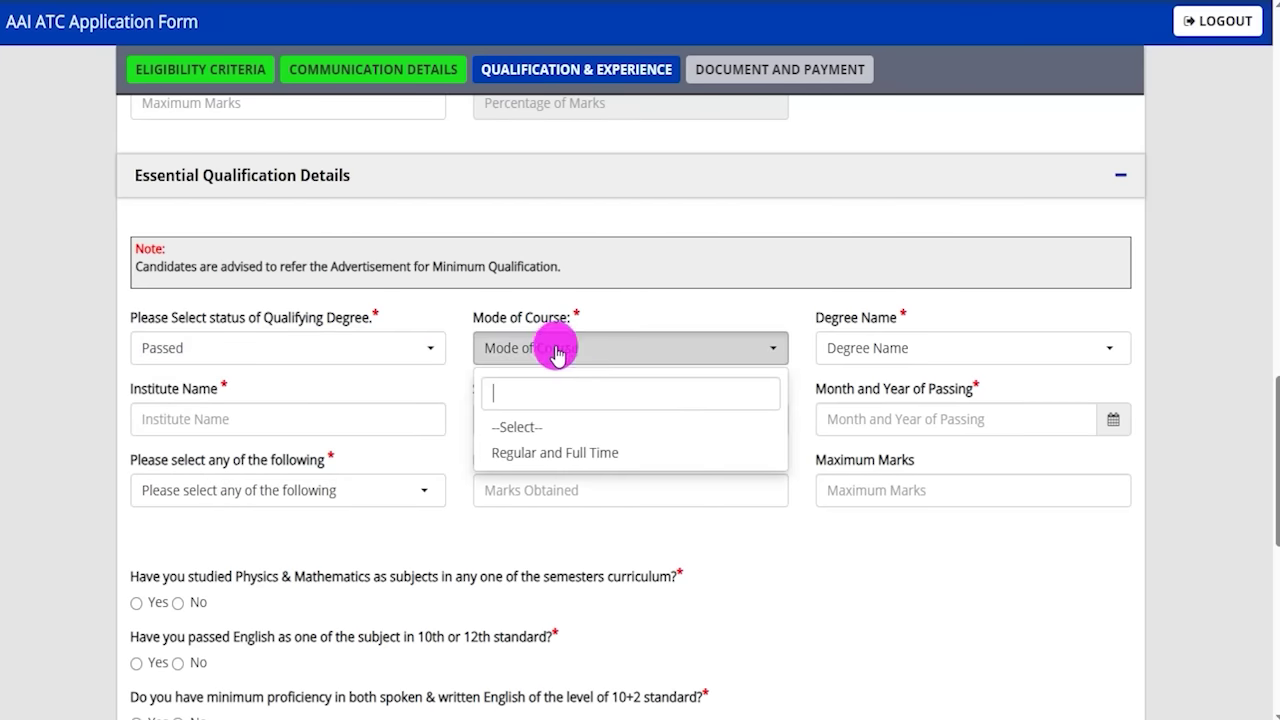
left_click(563, 452)
left_click(914, 347)
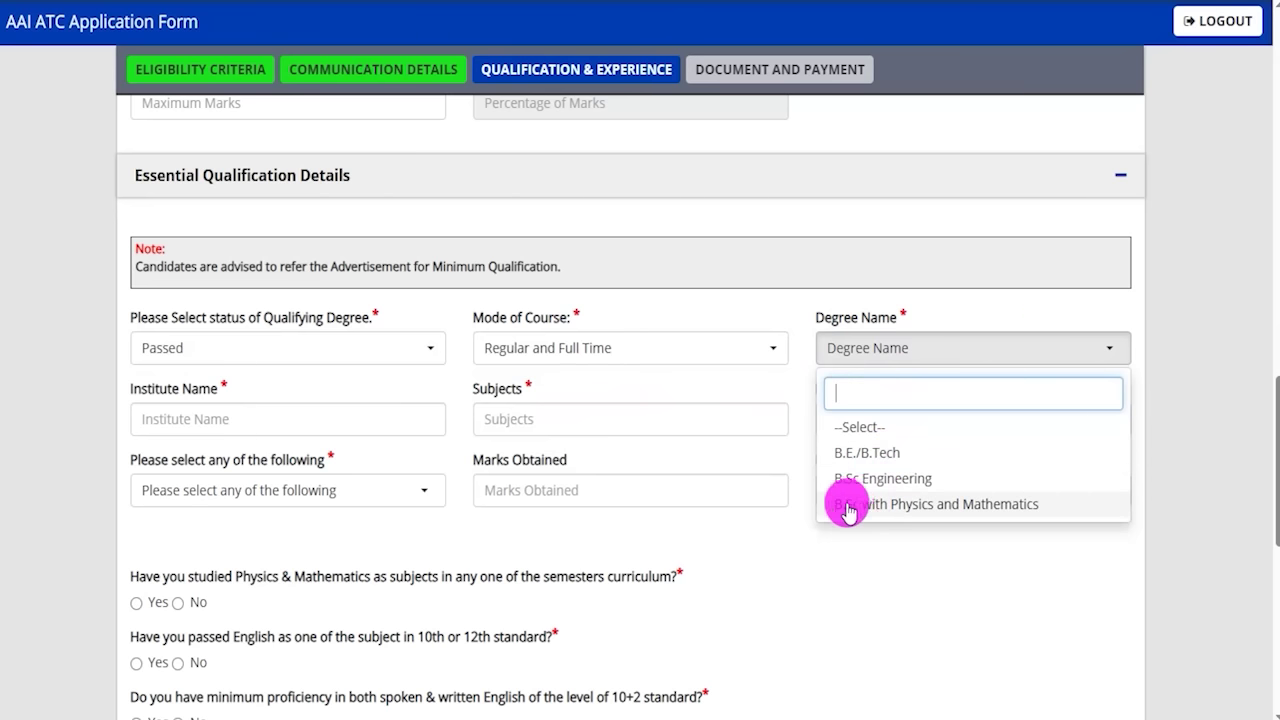
left_click(936, 508)
Visit the degree's Institute Name field and open the calendar for its month and year of passing.
left_click(258, 414)
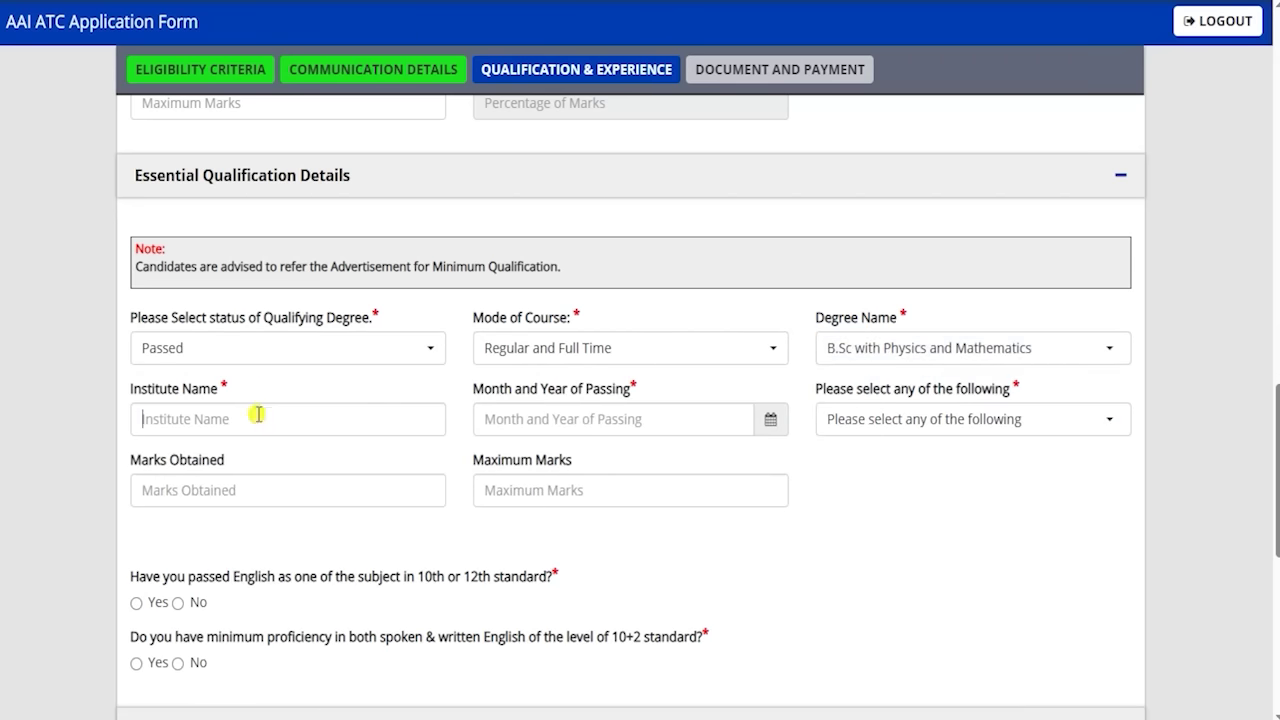
left_click(258, 414)
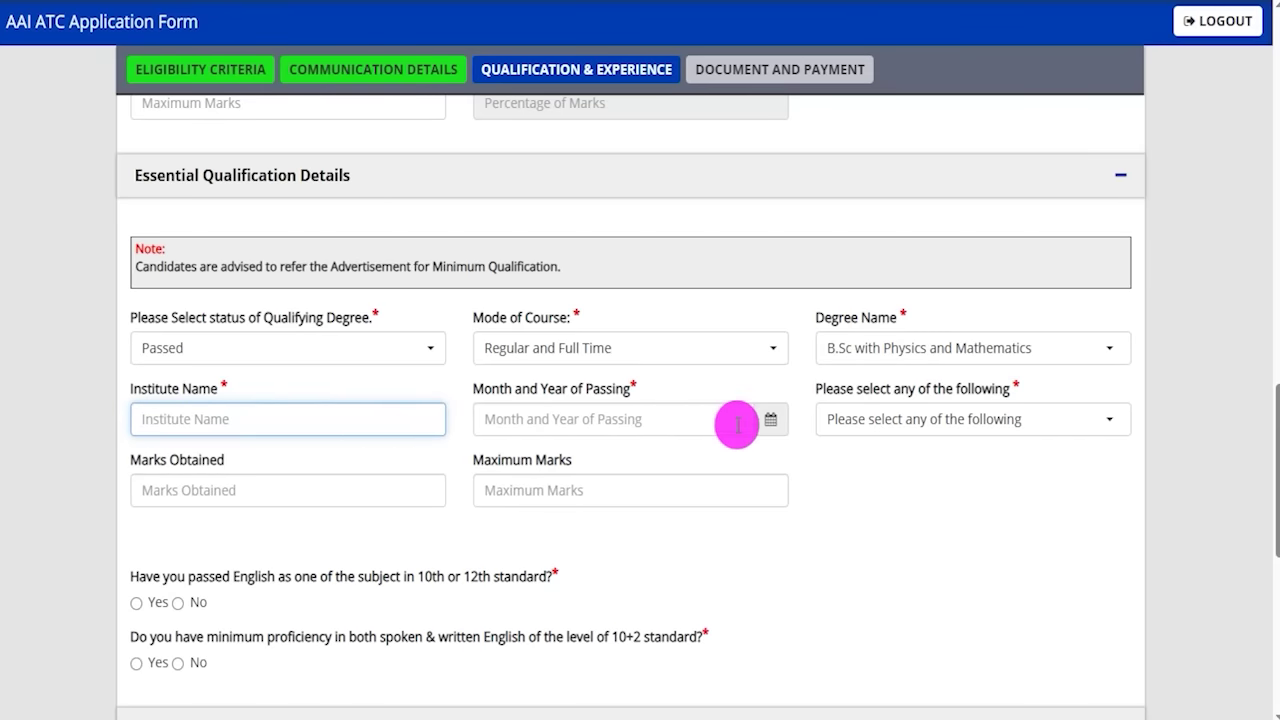
left_click(776, 427)
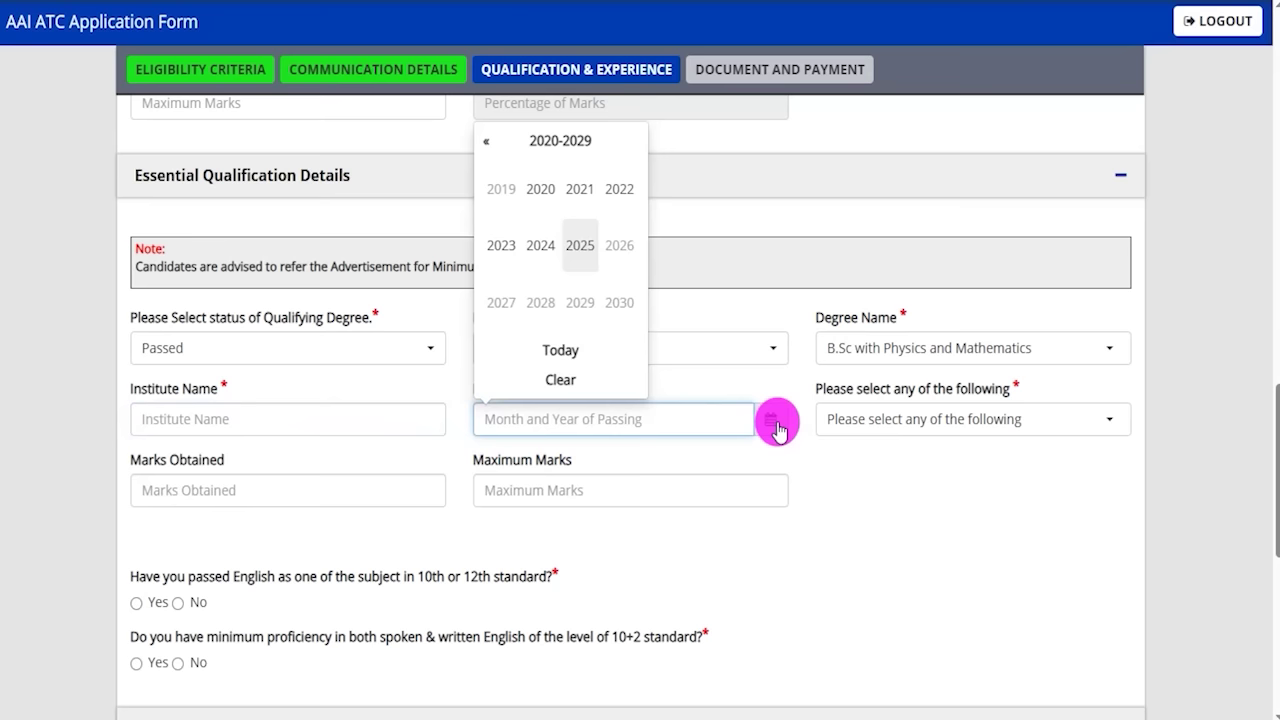
Choose Percentage for the degree result, with 450 as marks obtained and 600 as maximum marks.
left_click(920, 422)
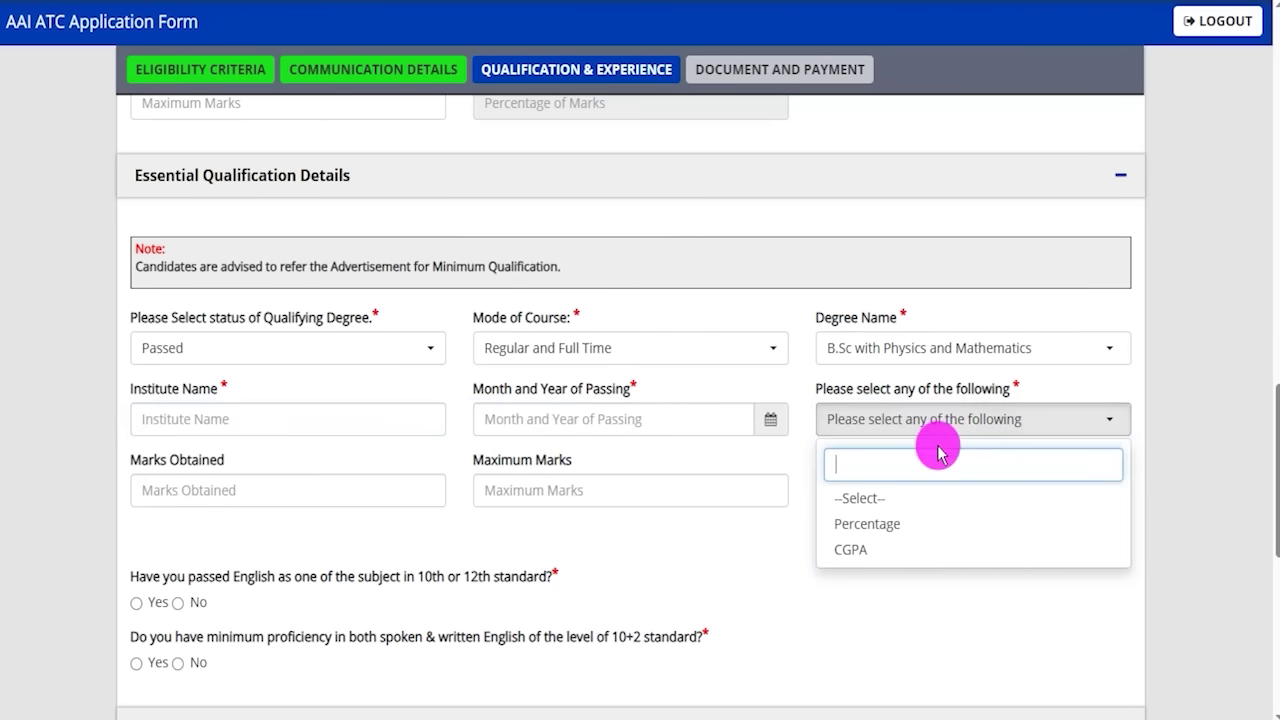
left_click(878, 524)
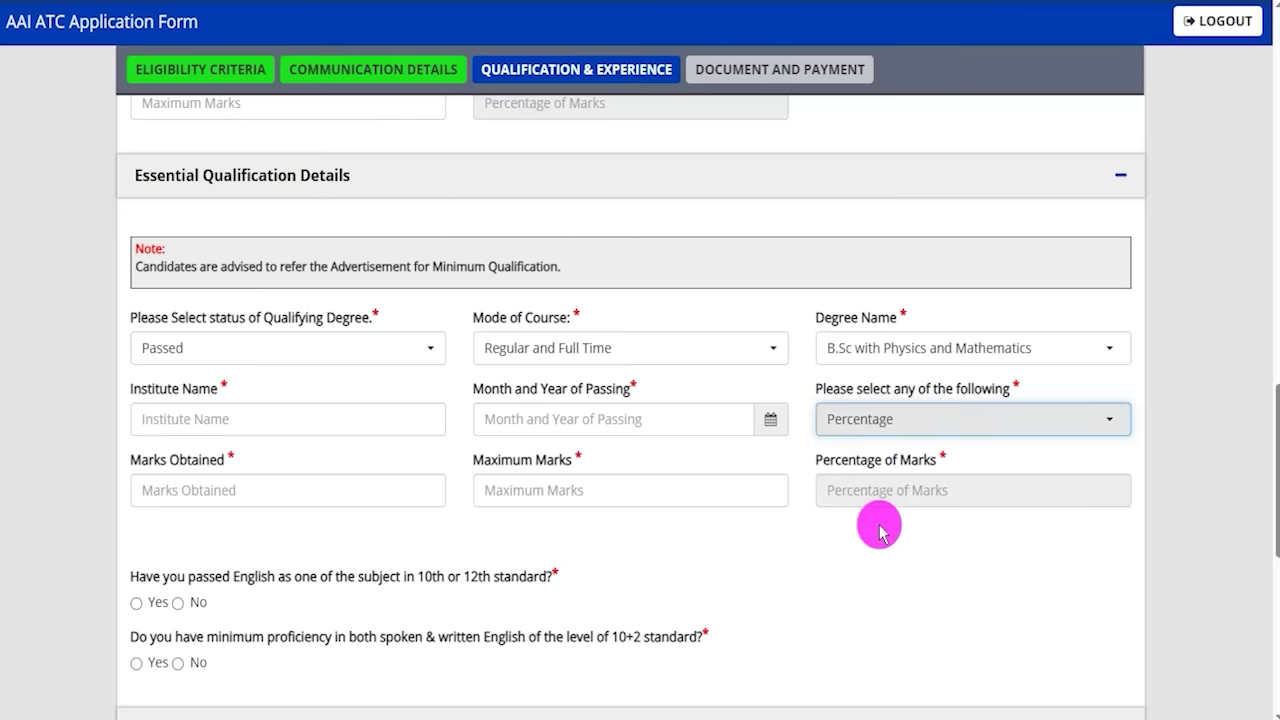
left_click(252, 491)
type("4")
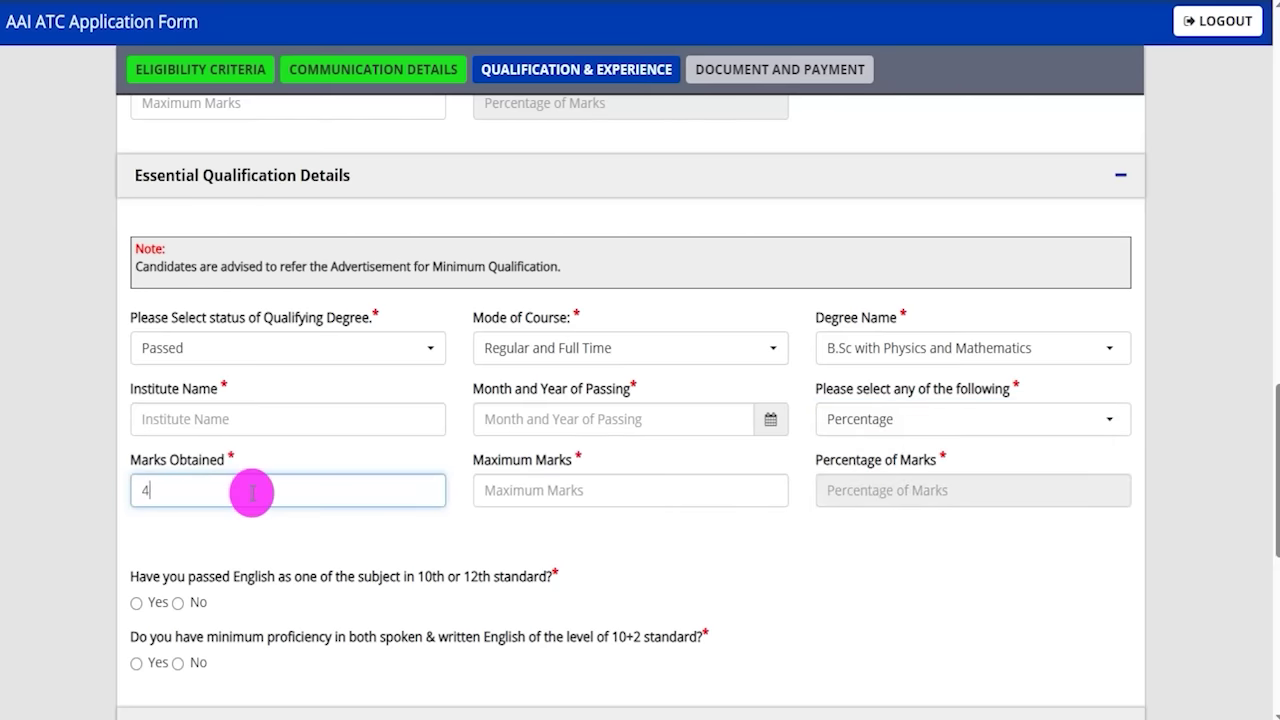
type("50")
left_click(500, 489)
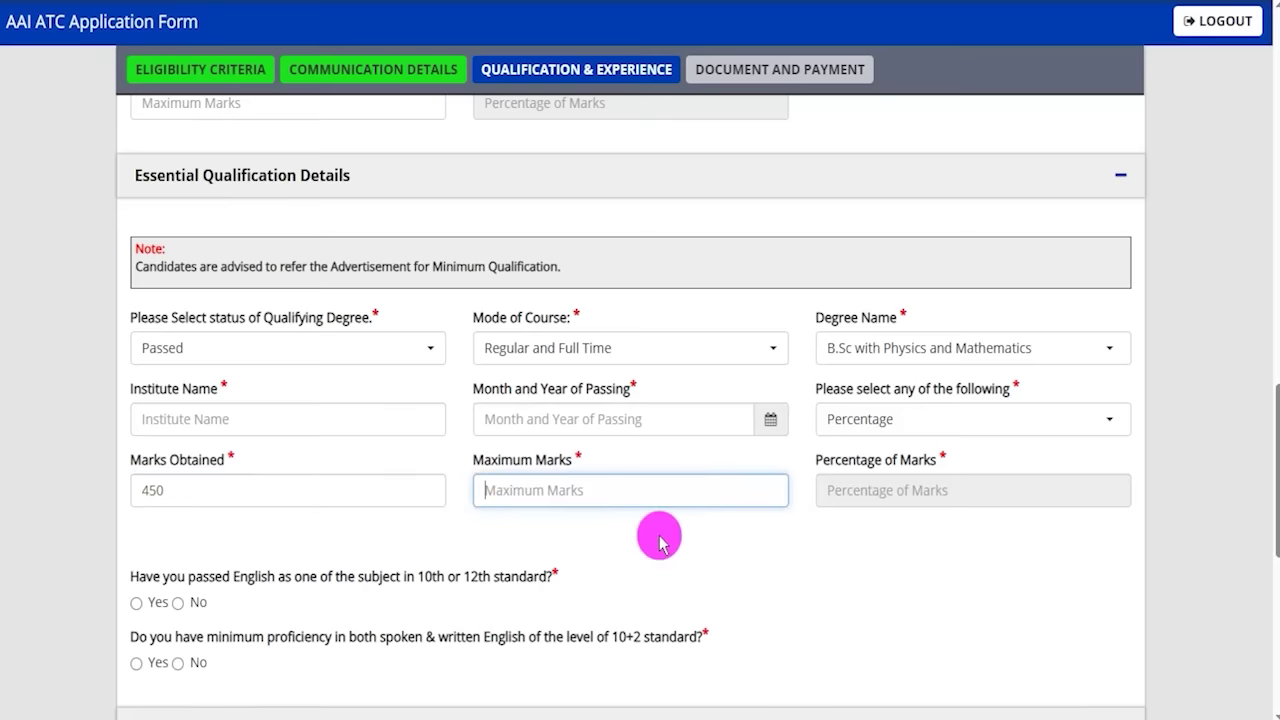
type("600")
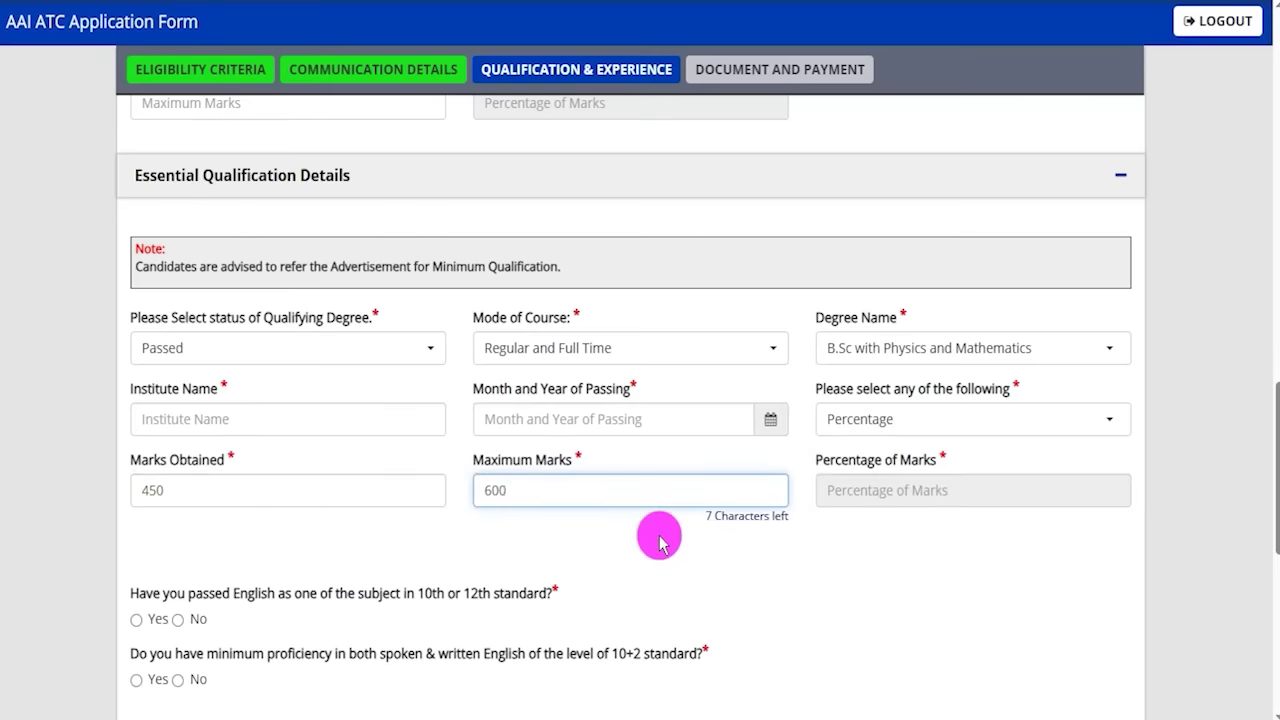
left_click(659, 541)
left_click_drag(830, 463, 908, 470)
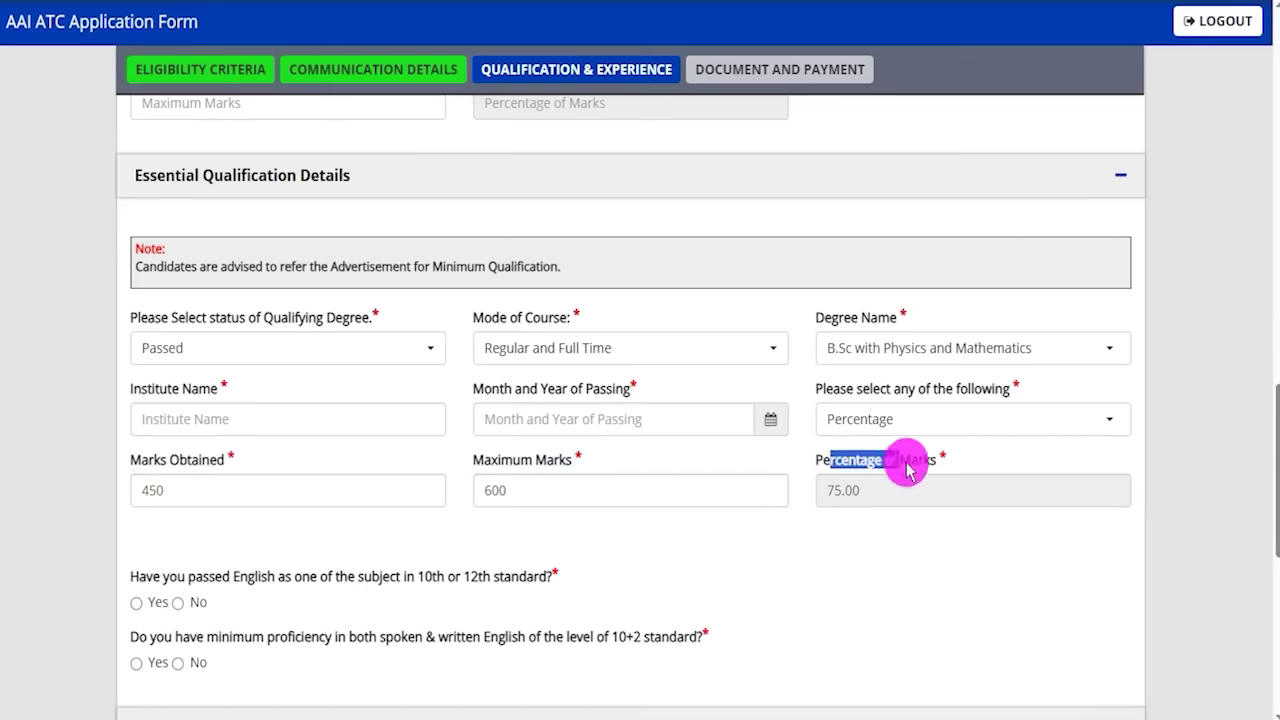
Answer Yes to having passed English in 10th or 12th and to minimum spoken and written English proficiency at 10+2 level.
scroll(586, 531, "down", 3)
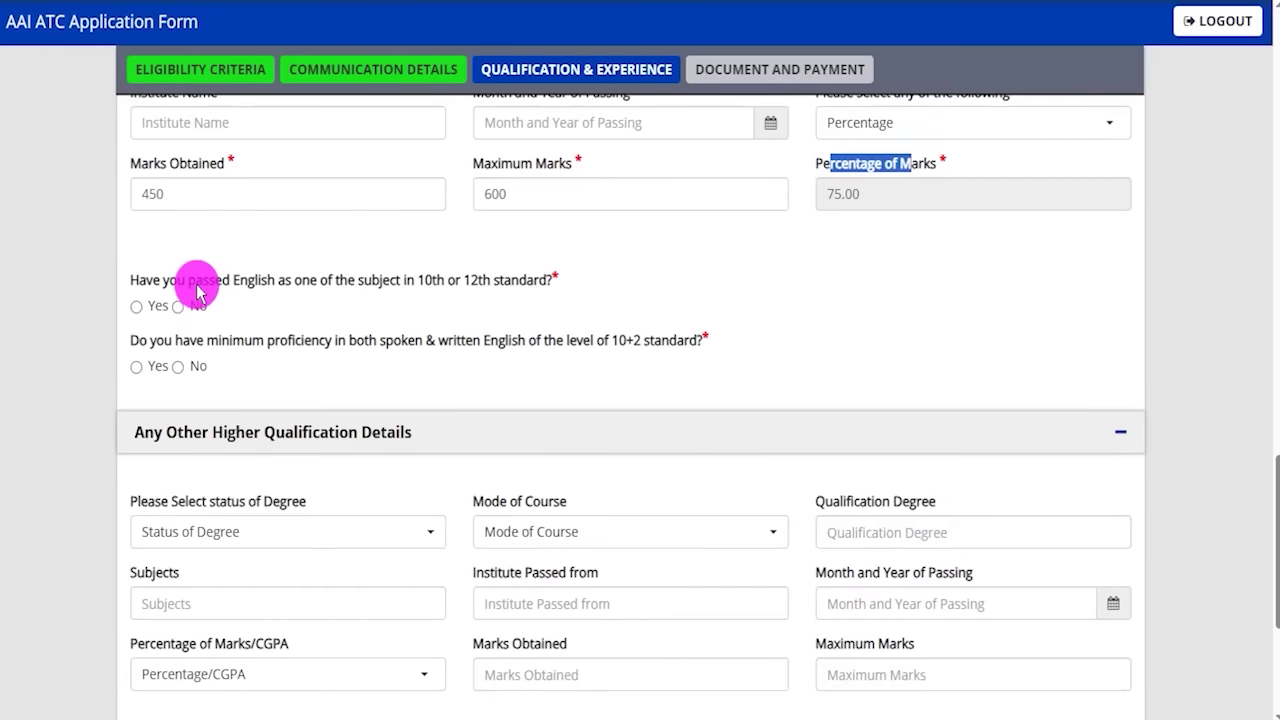
left_click_drag(196, 282, 455, 280)
left_click(139, 314)
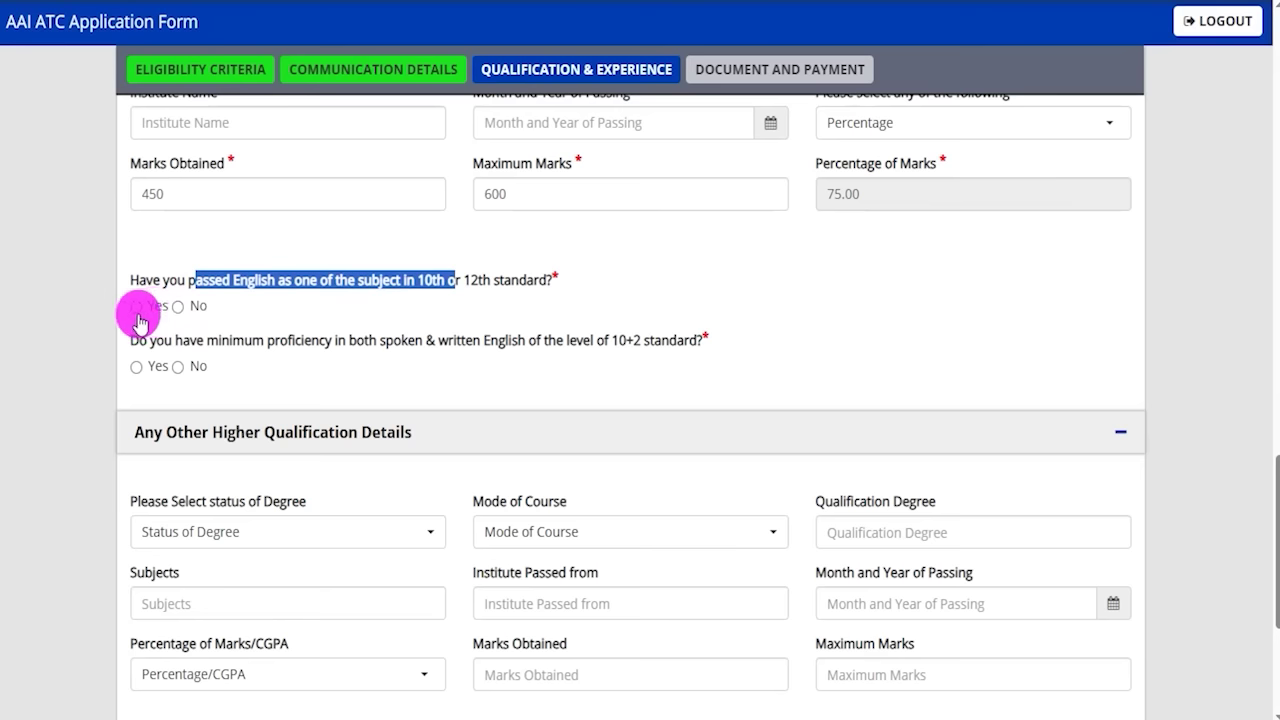
left_click_drag(156, 341, 570, 341)
left_click(556, 339)
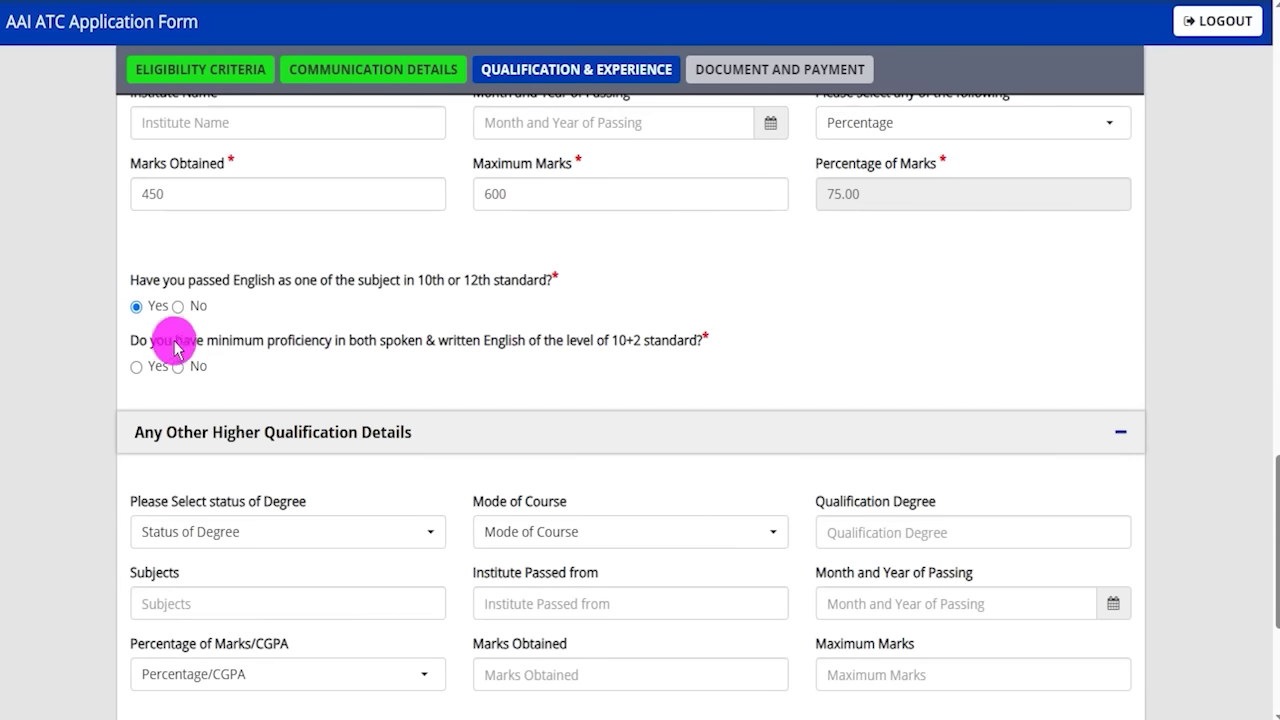
left_click_drag(400, 343, 563, 344)
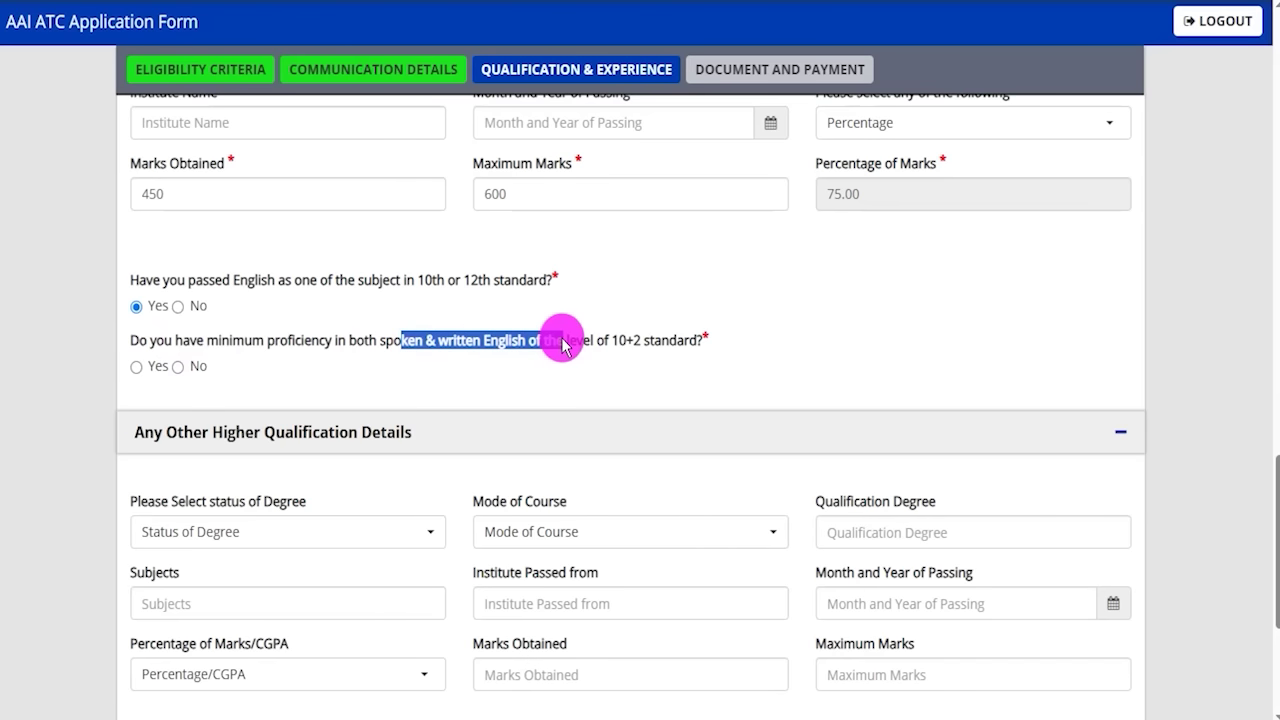
left_click(136, 366)
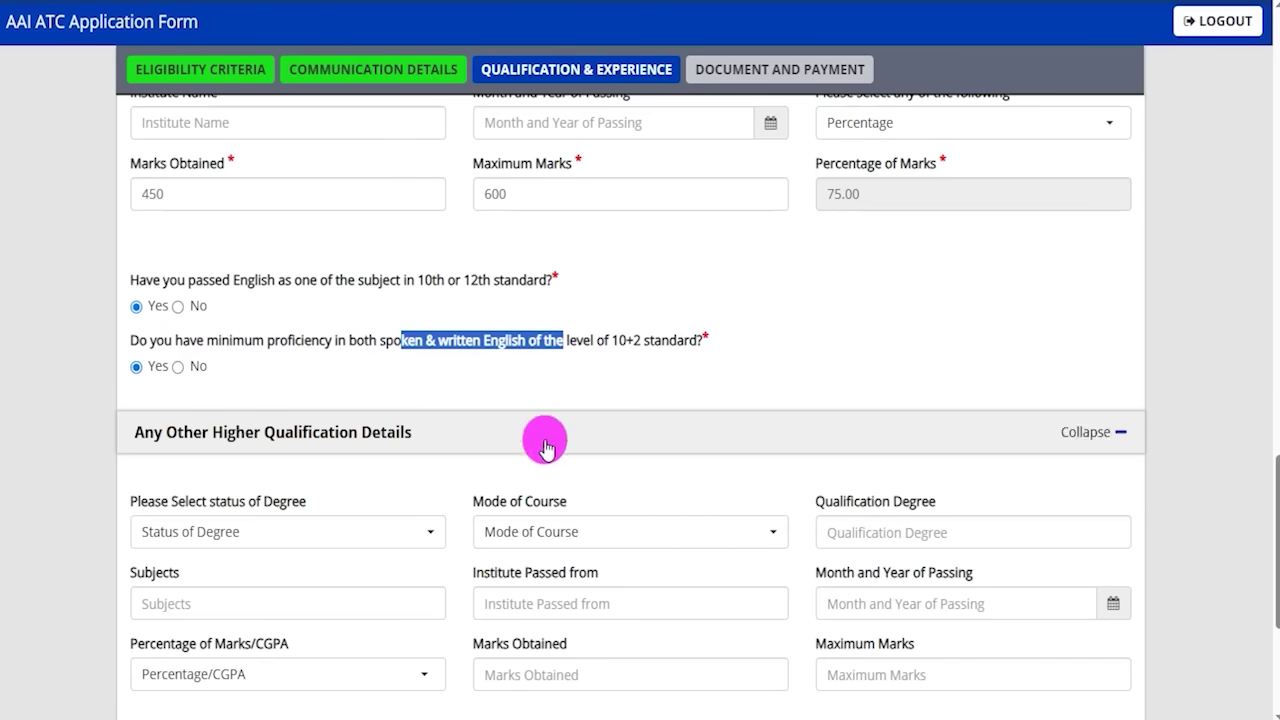
Examine the degree status options under Any Other Higher Qualification Details without choosing one.
scroll(440, 450, "down", 2)
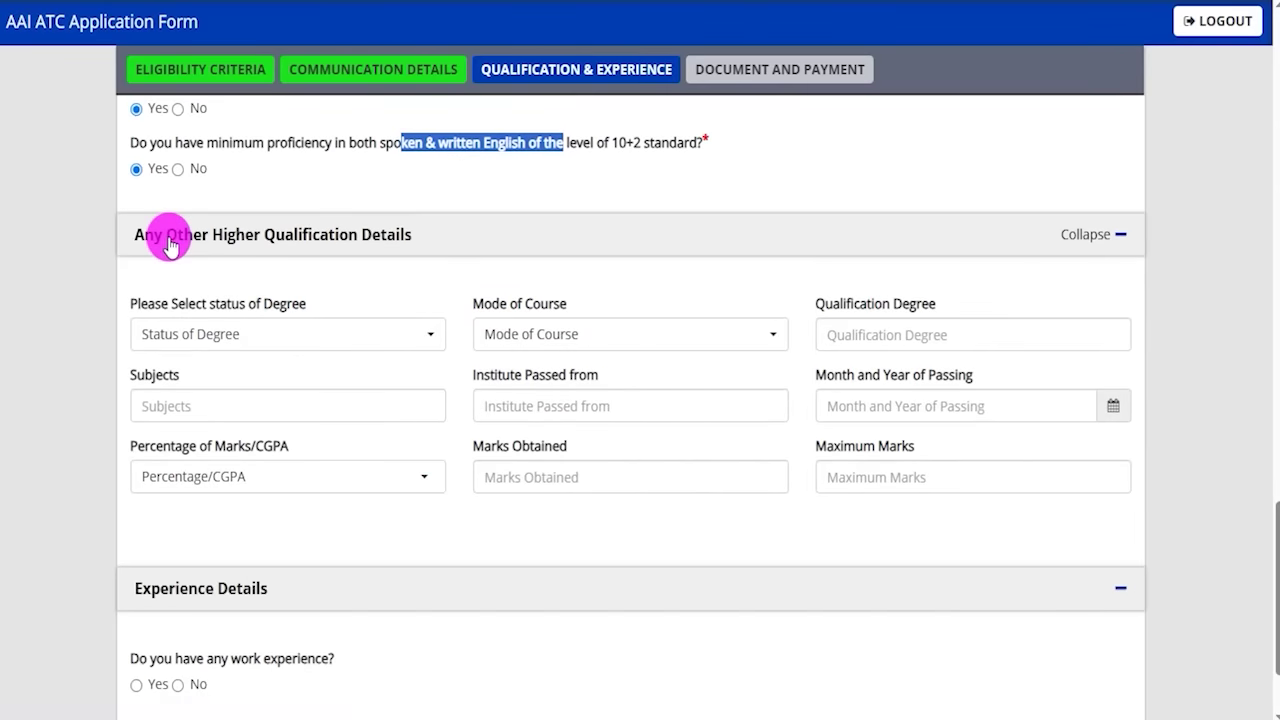
left_click(320, 340)
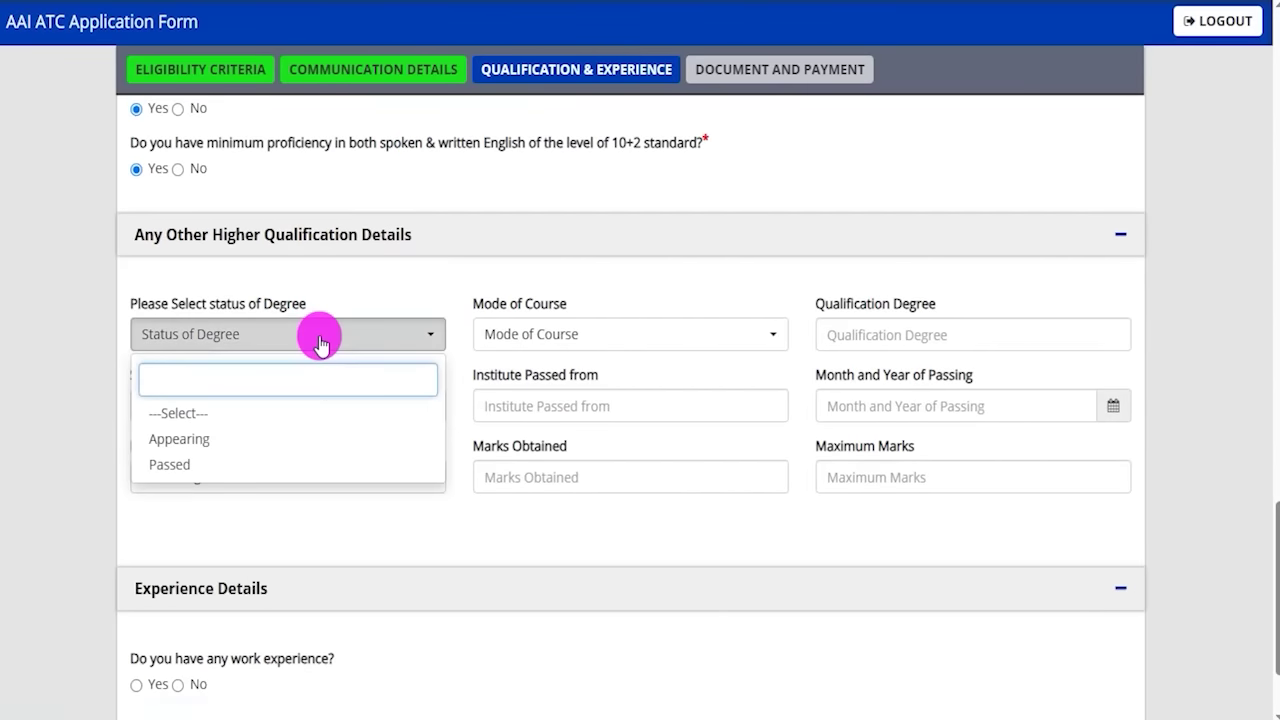
left_click(457, 285)
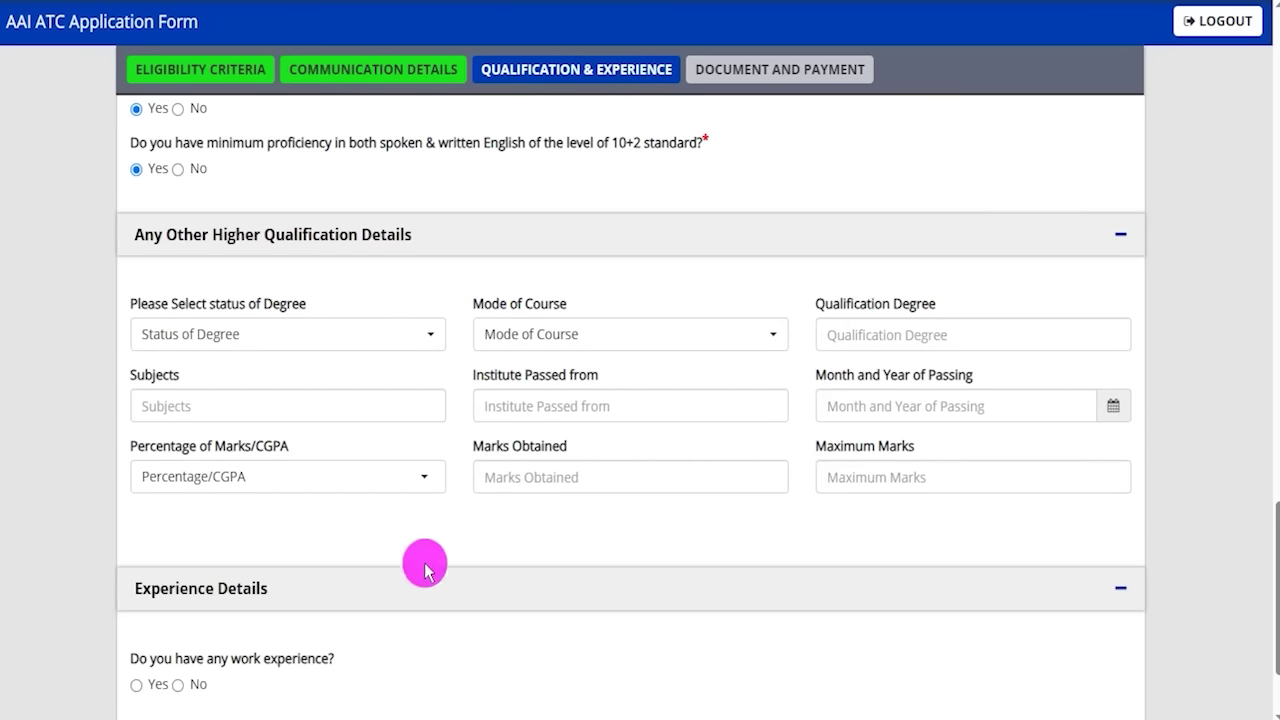
Answer Yes to having work experience and show the entry fields of the first experience record.
scroll(420, 515, "down", 2)
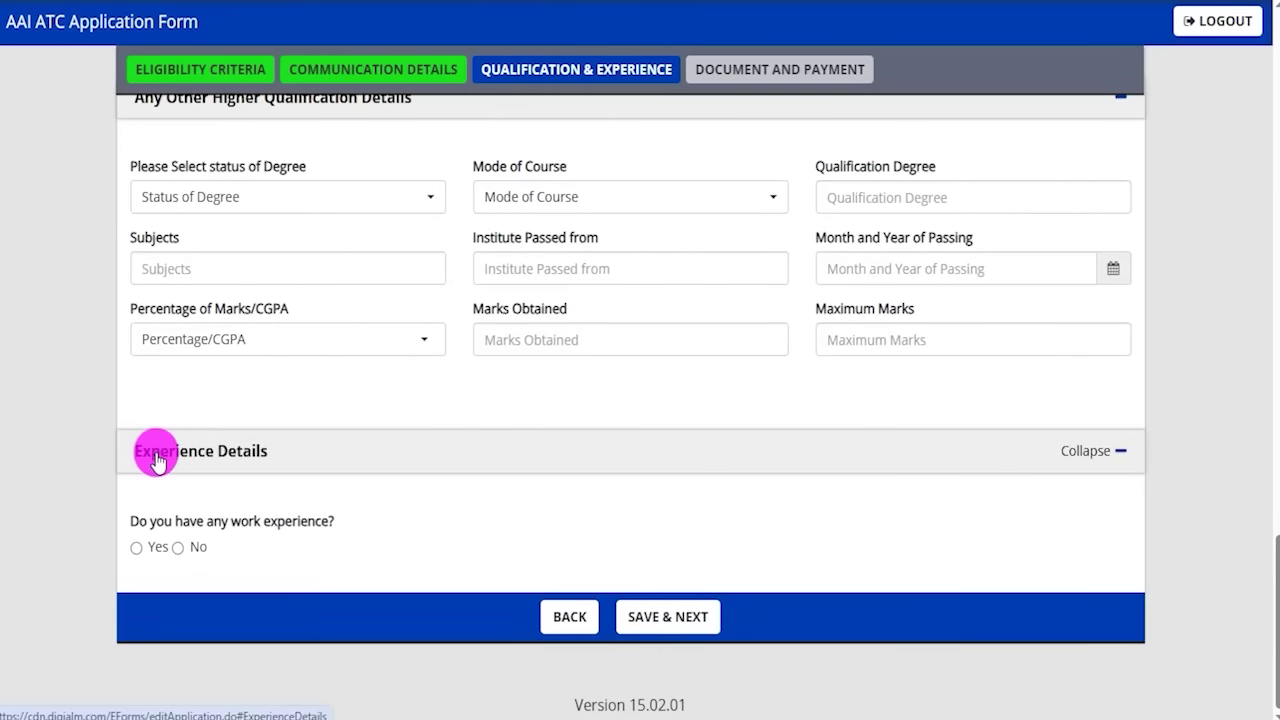
left_click_drag(147, 521, 317, 523)
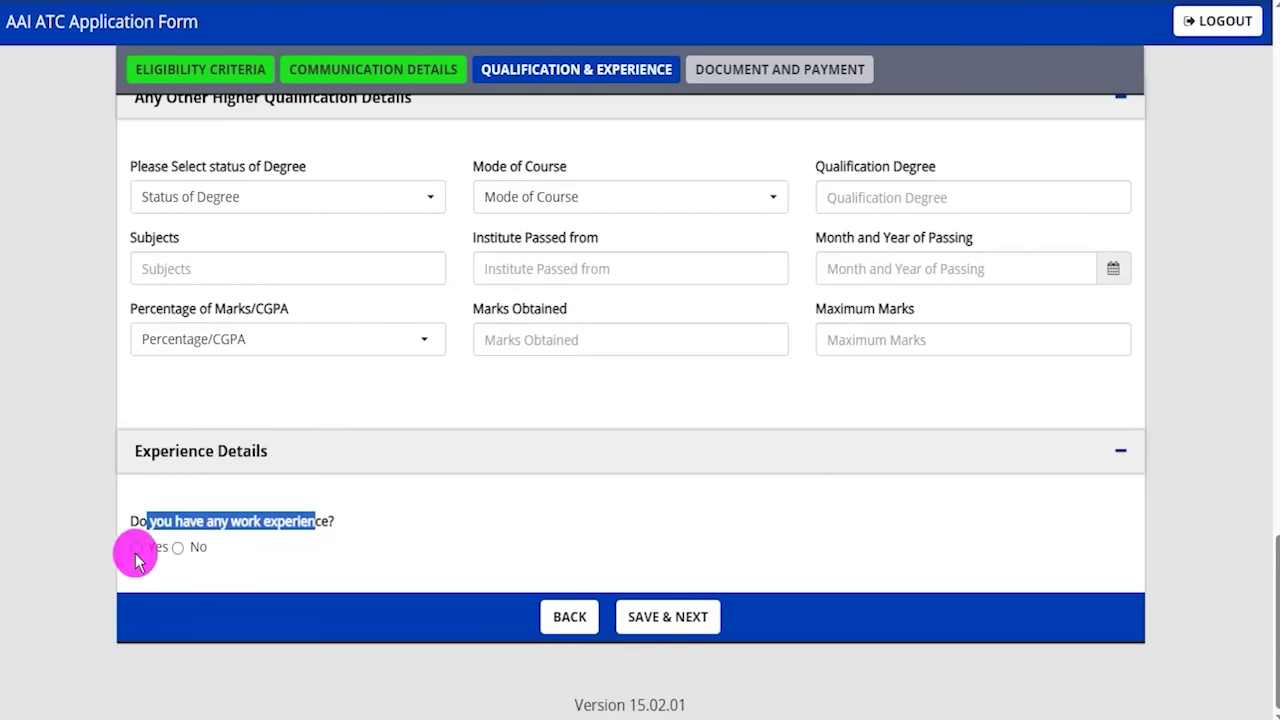
left_click(136, 547)
scroll(409, 517, "down", 2)
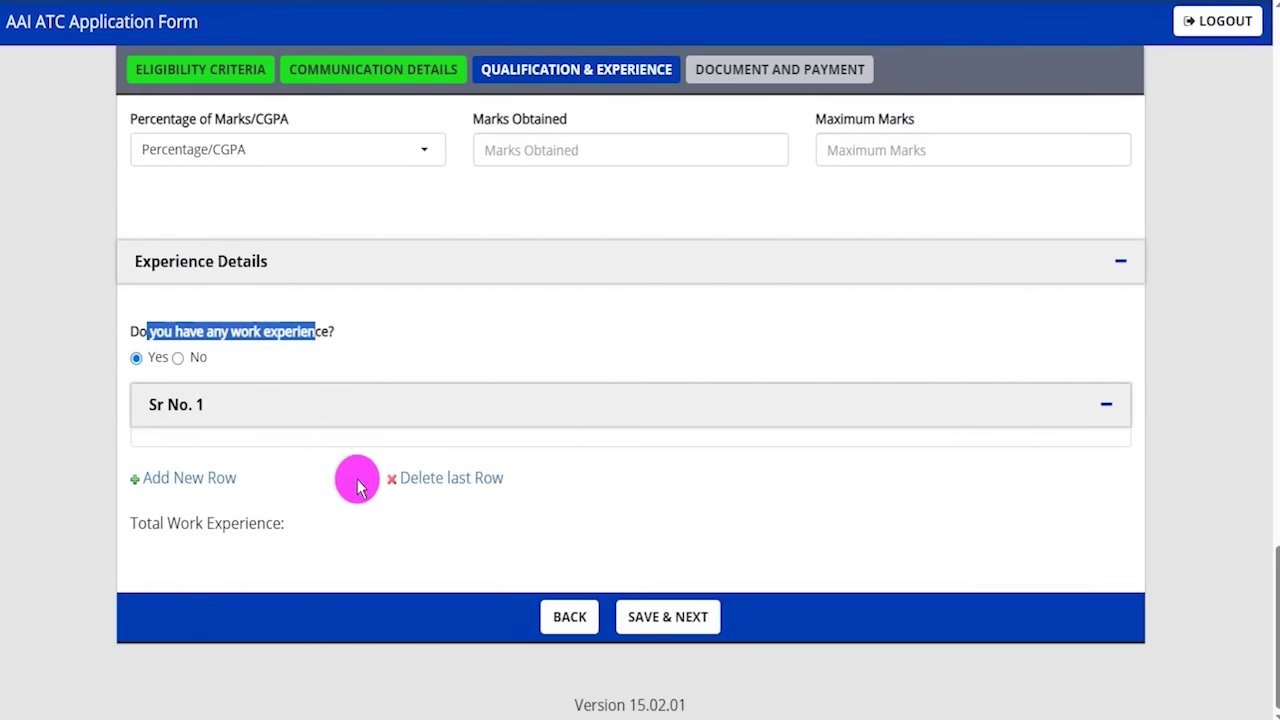
left_click(200, 484)
left_click(788, 70)
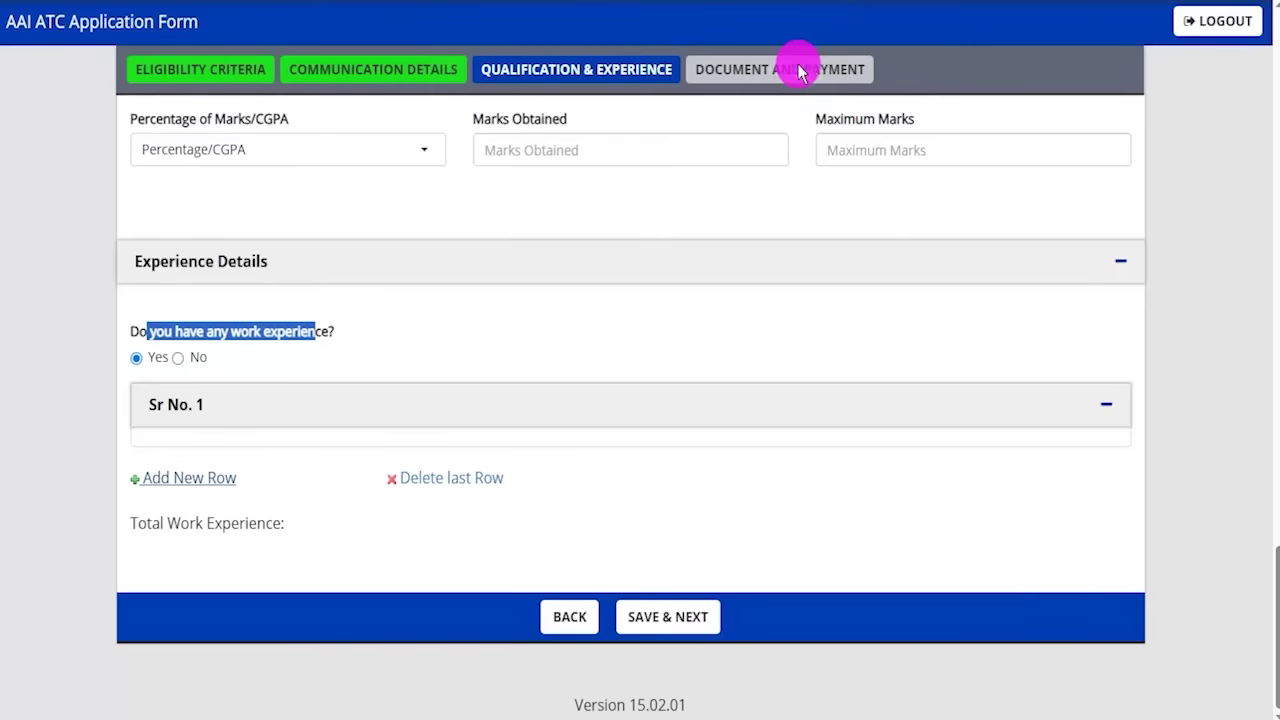
left_click(1060, 408)
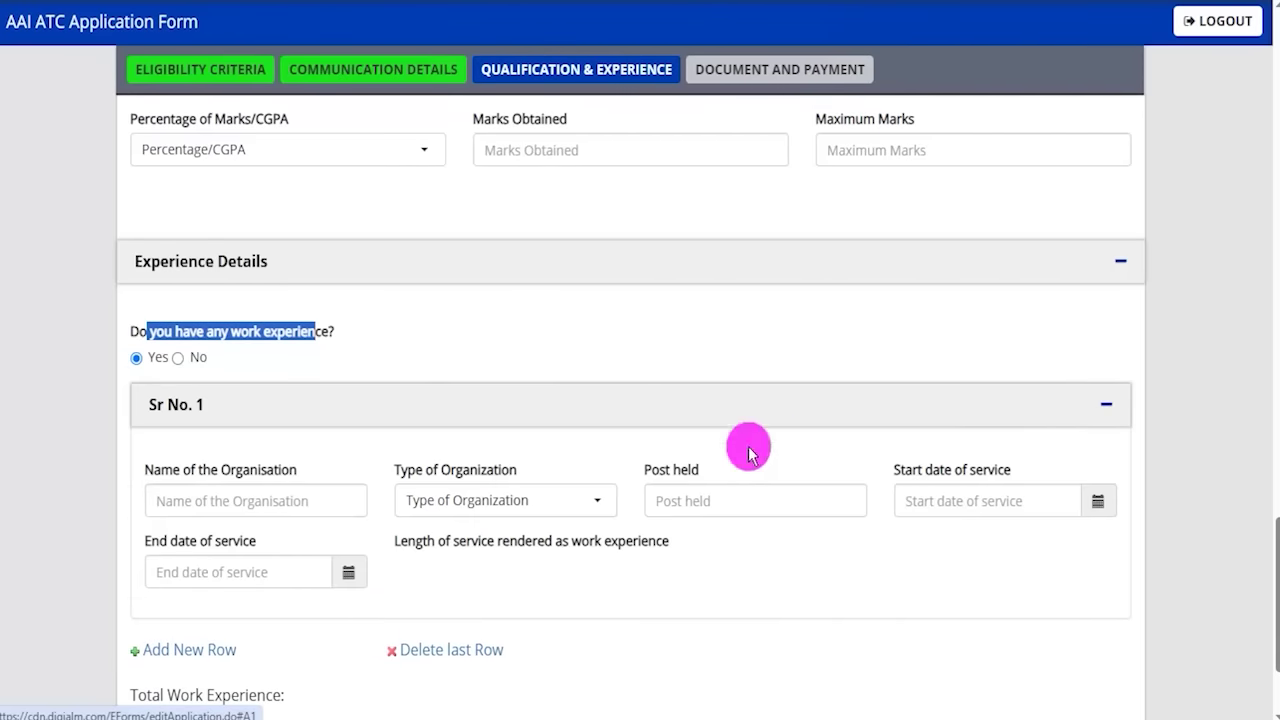
scroll(463, 519, "down", 1)
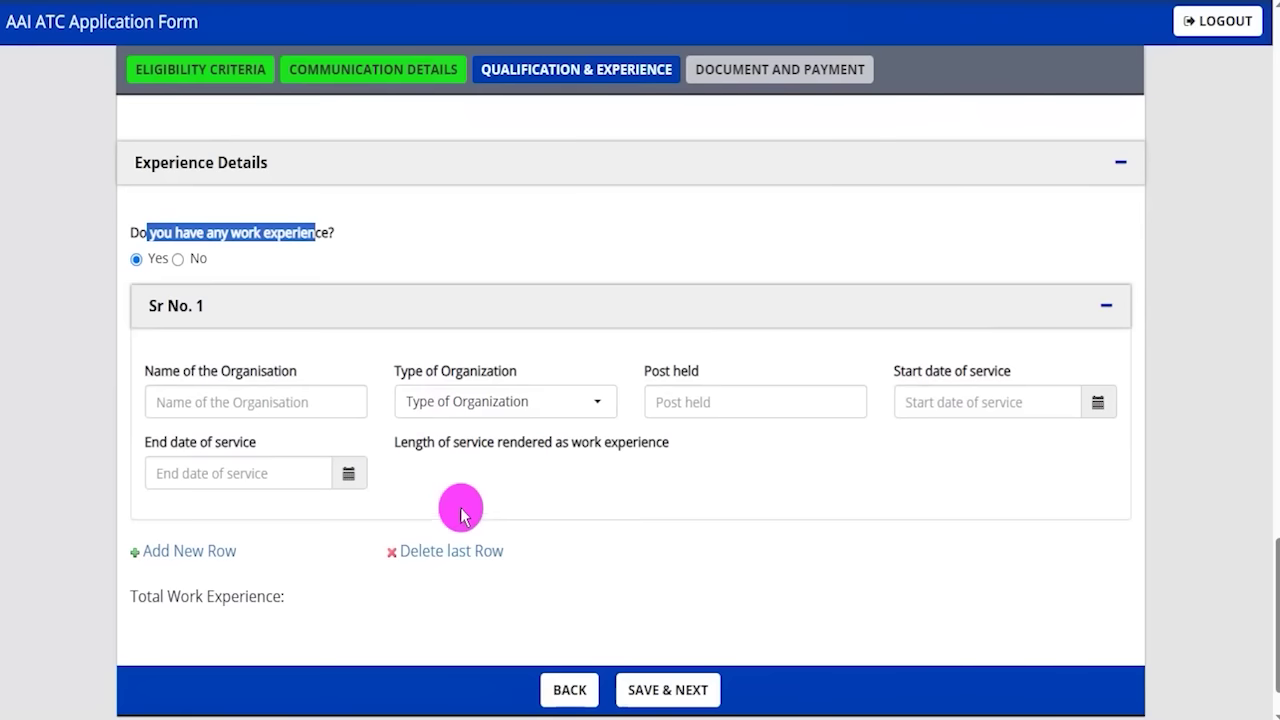
Examine the organisation name, the organisation type options and the post held field of the first experience record without filling them.
left_click_drag(197, 371, 258, 375)
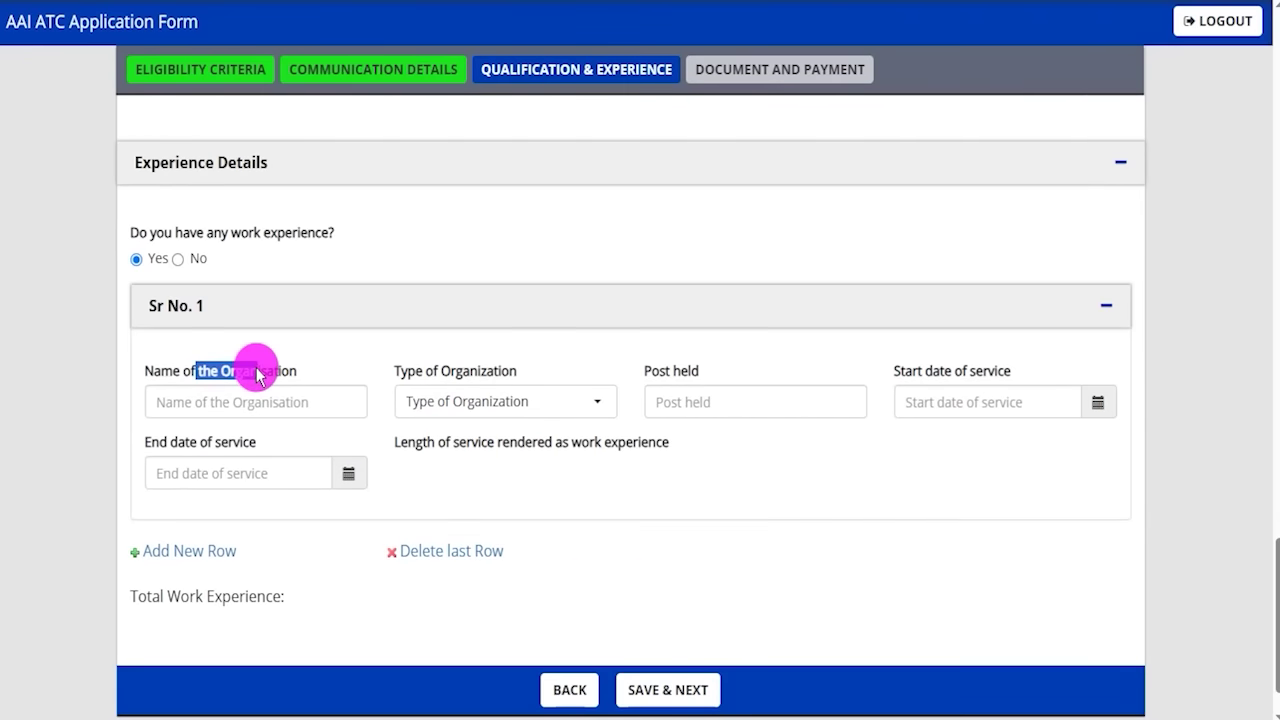
left_click(257, 400)
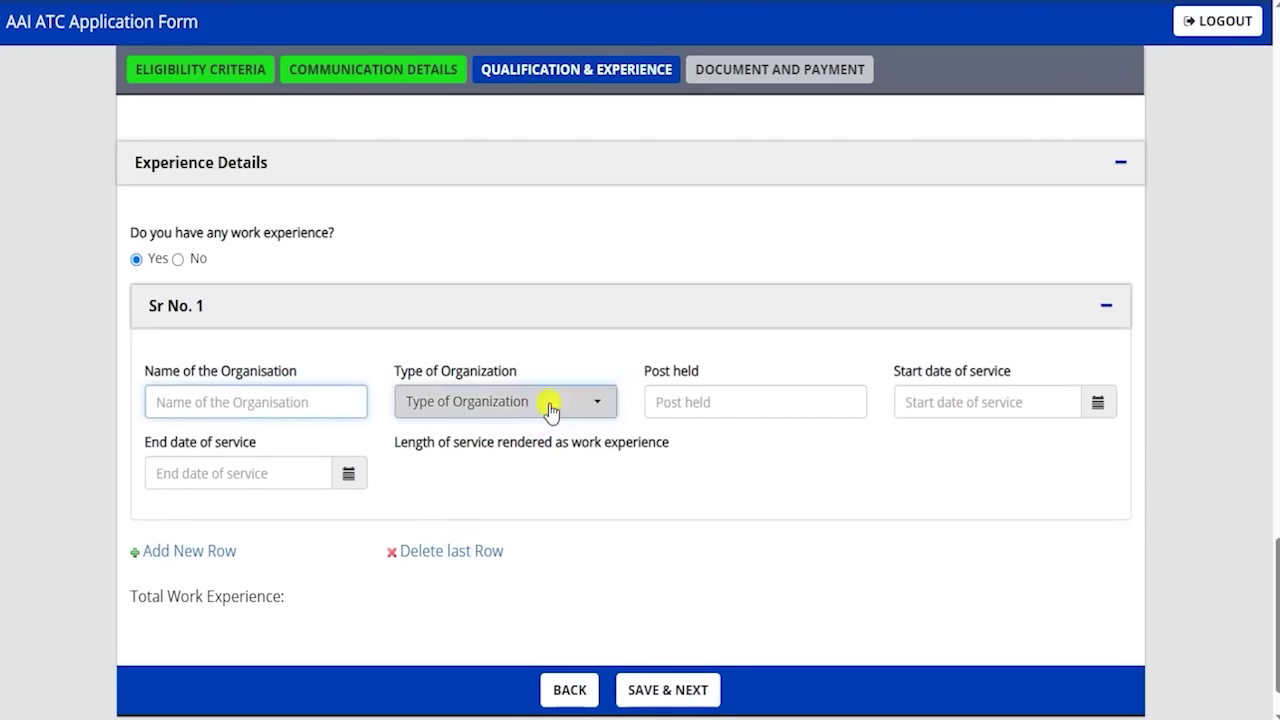
left_click(550, 405)
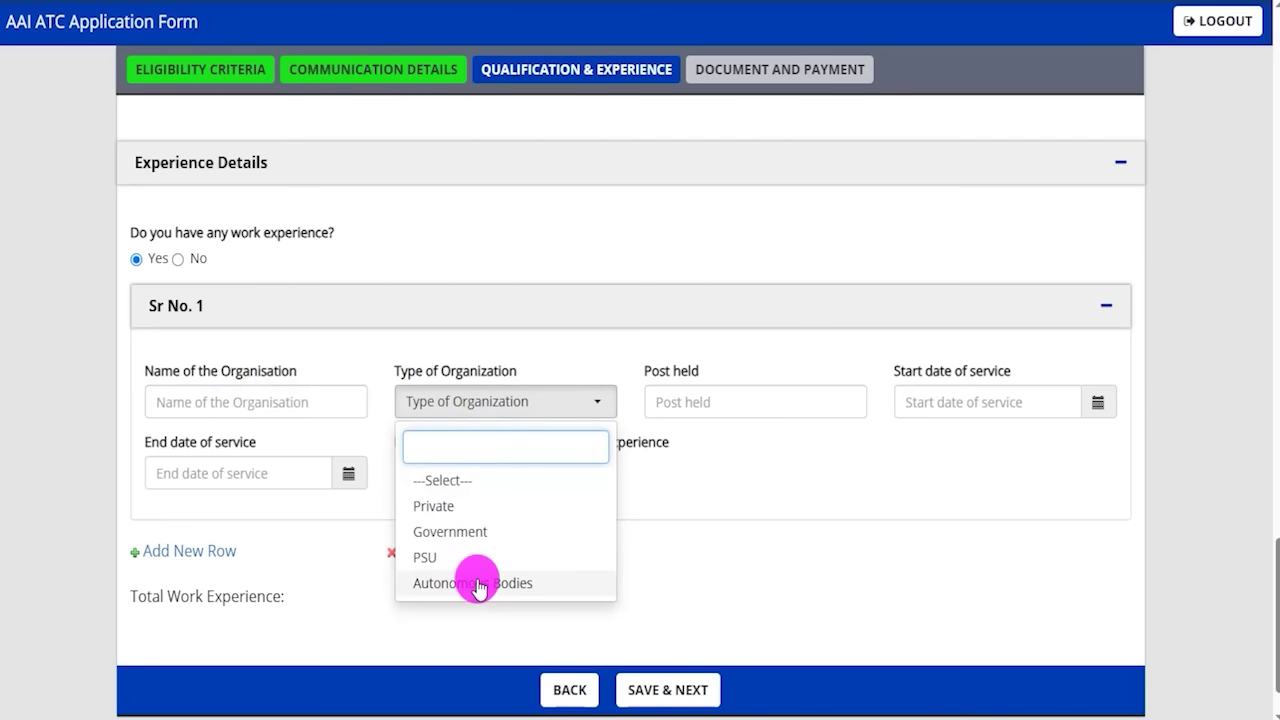
left_click(679, 560)
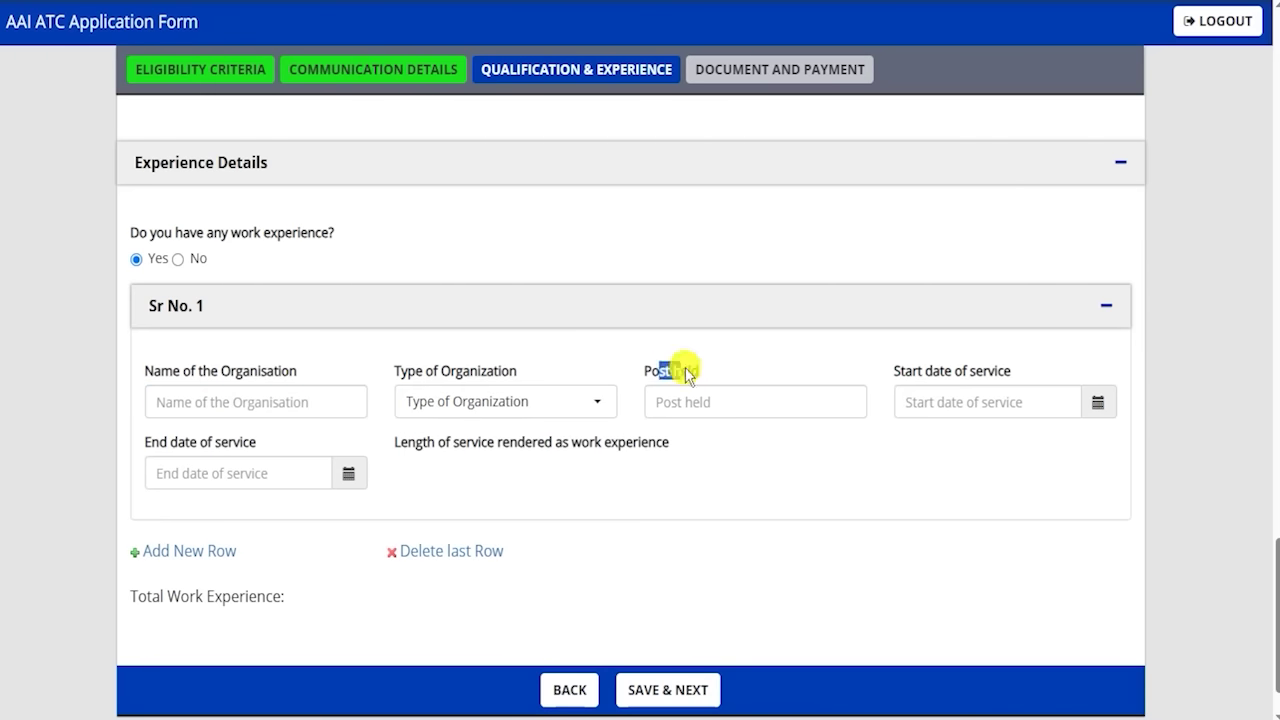
left_click(695, 401)
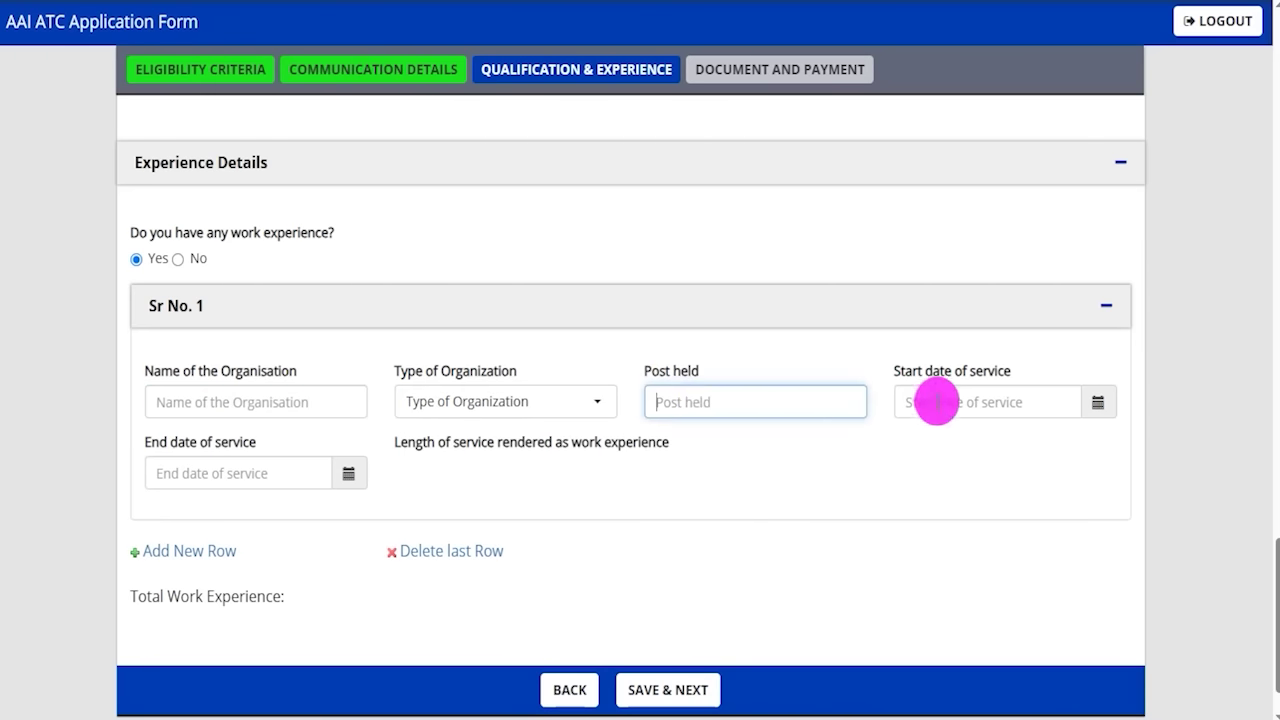
Examine the start and end date calendars and the length of service field of the first experience record.
left_click_drag(923, 372, 963, 378)
left_click(1097, 410)
left_click(706, 486)
left_click(347, 476)
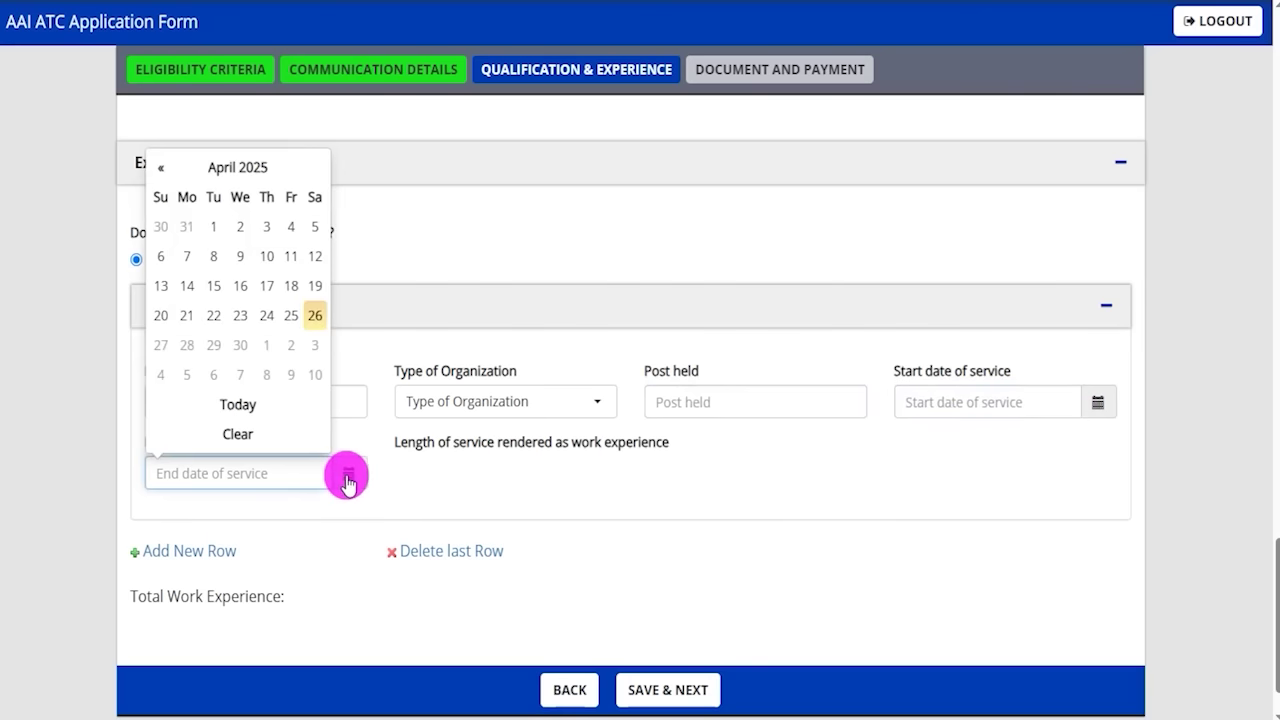
left_click(497, 487)
left_click_drag(415, 445, 510, 450)
left_click(493, 488)
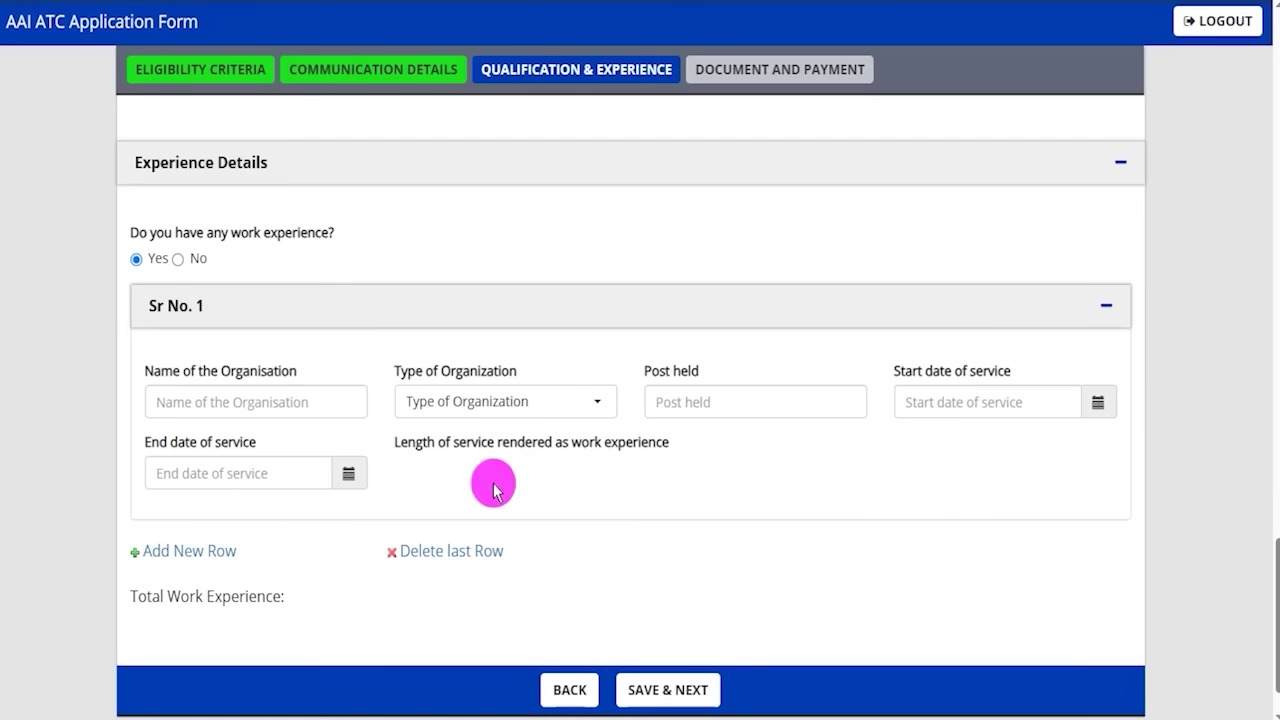
Answer No to having work experience and save the section to proceed to Document and Payment.
left_click(179, 260)
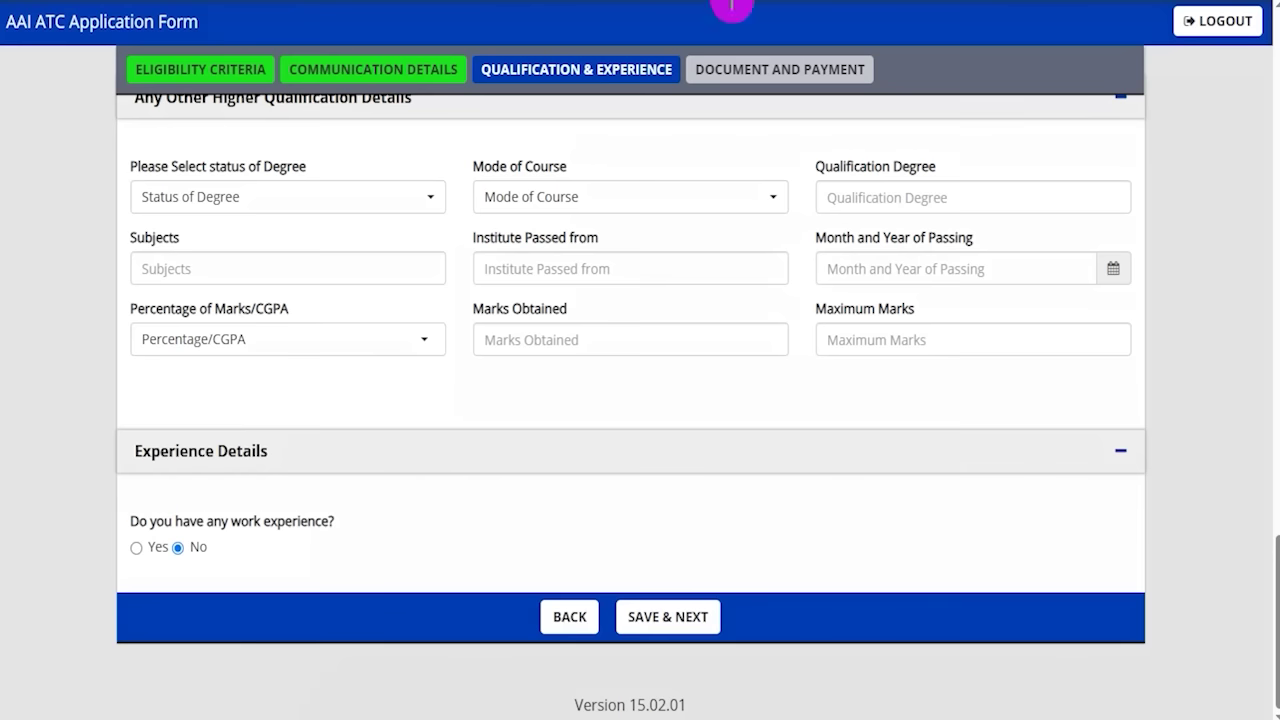
left_click(723, 602)
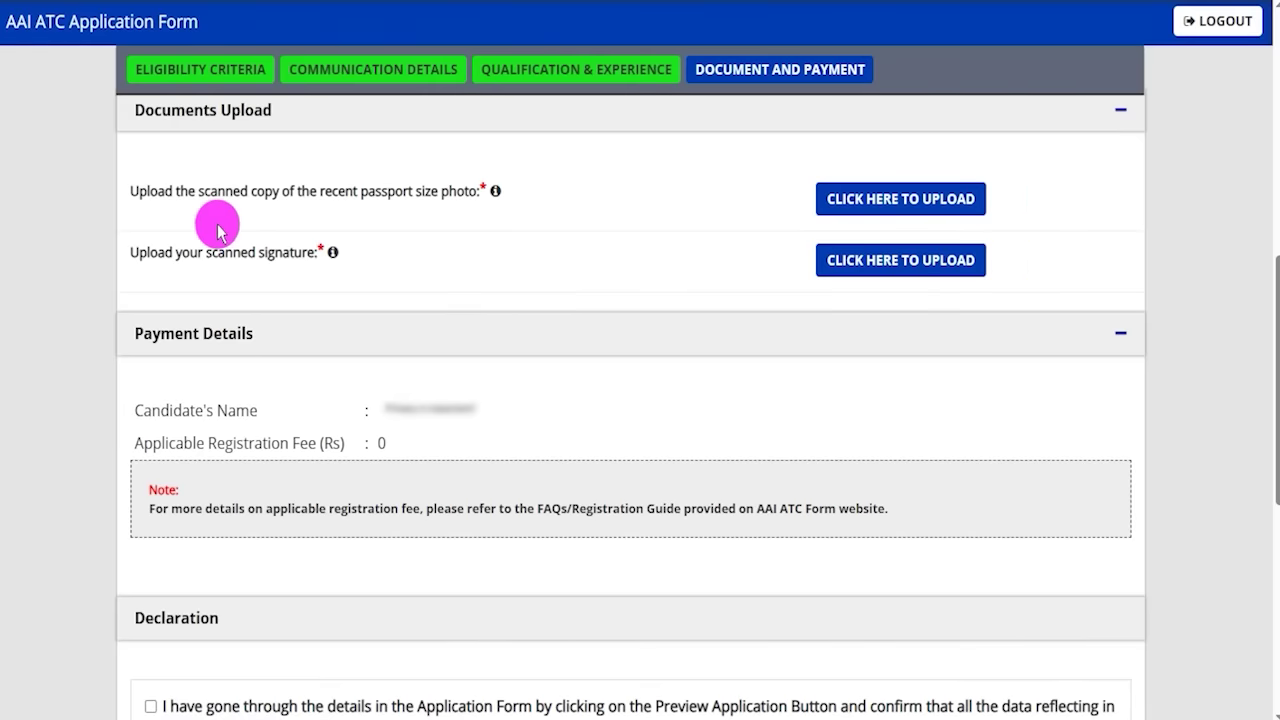
Review the upload instructions for the passport size photo, including file size, format and dimensions, and close the upload dialog.
left_click(903, 200)
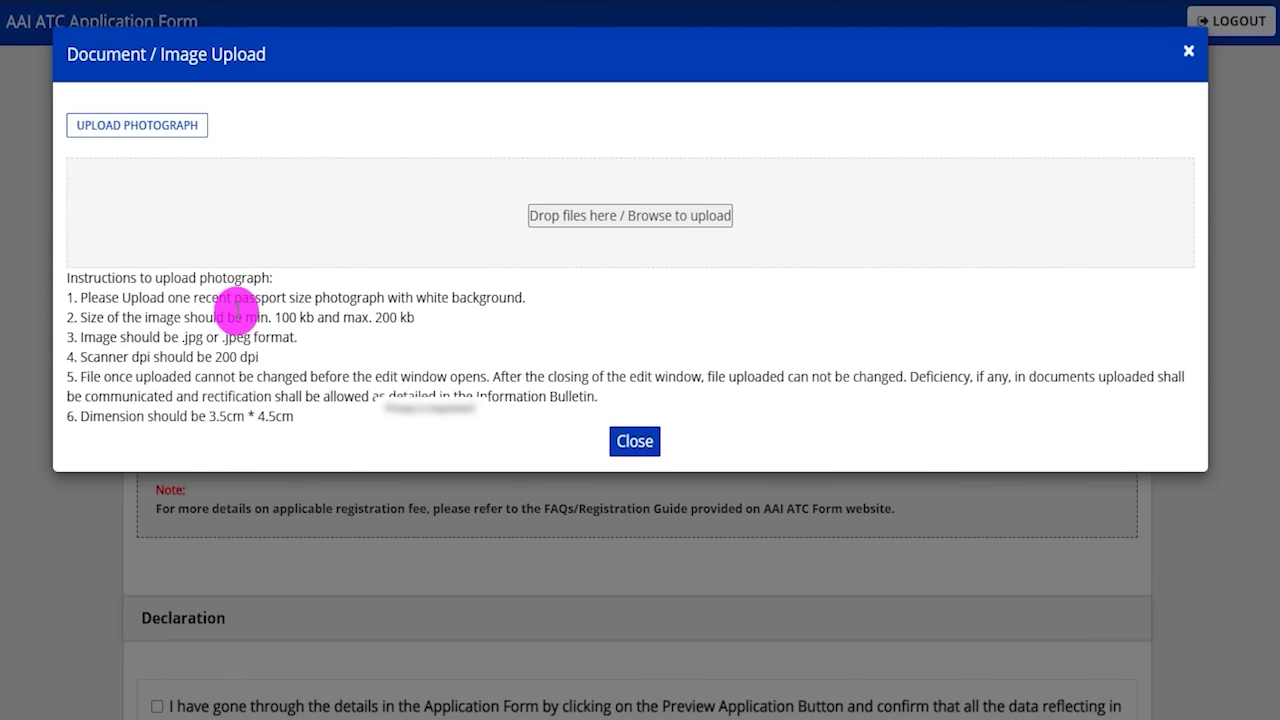
left_click_drag(281, 317, 404, 318)
left_click_drag(186, 337, 262, 338)
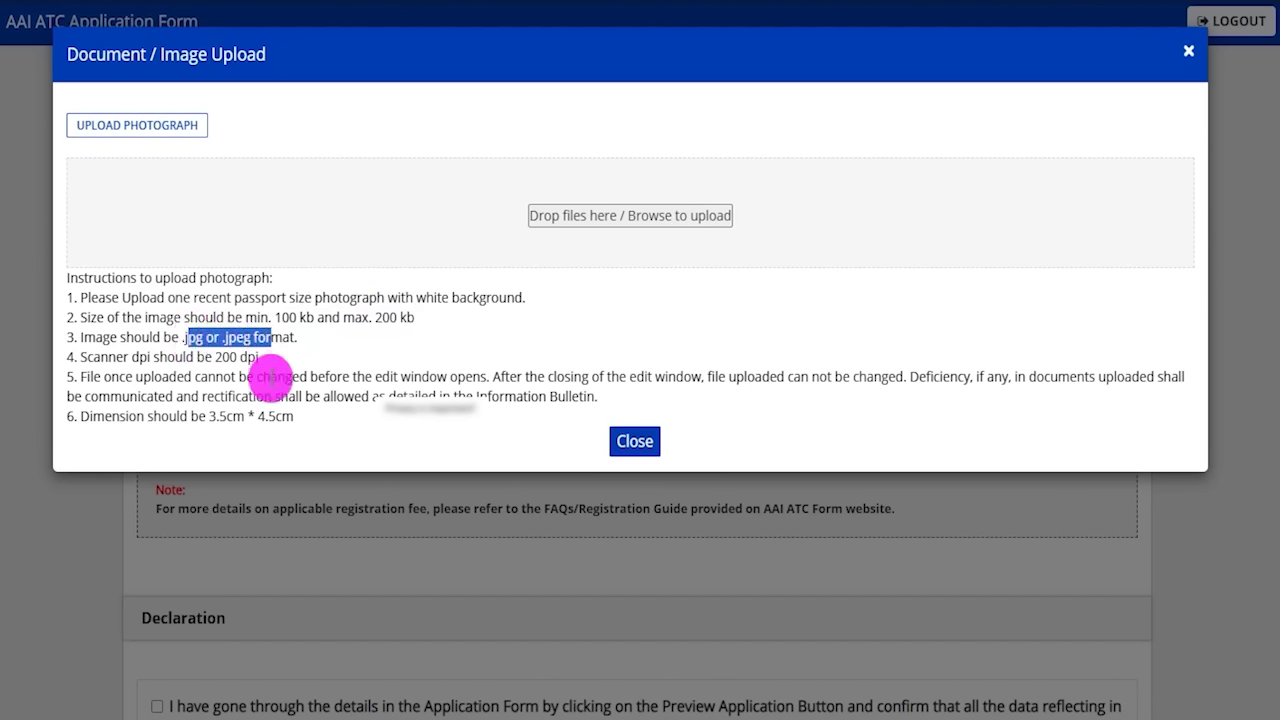
left_click_drag(209, 416, 293, 415)
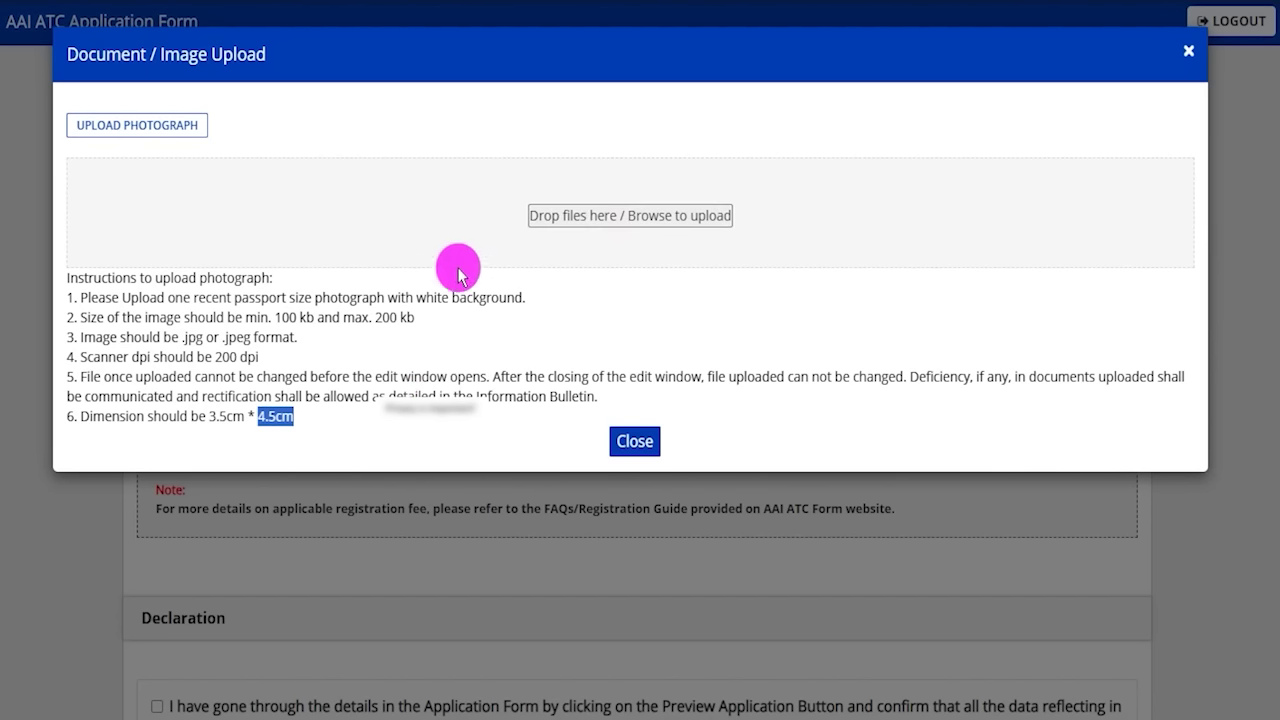
left_click(618, 438)
Review the size and format requirements for the scanned signature upload and close the upload dialog.
left_click_drag(226, 252, 284, 252)
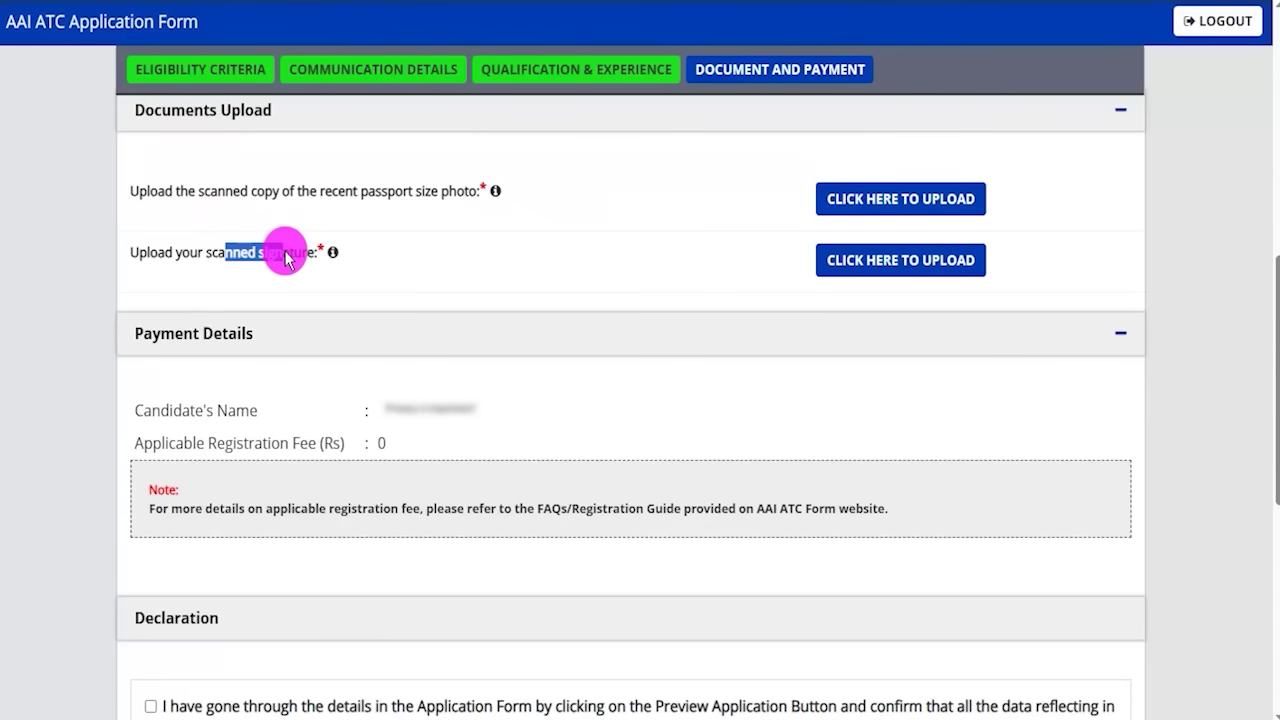
left_click(889, 270)
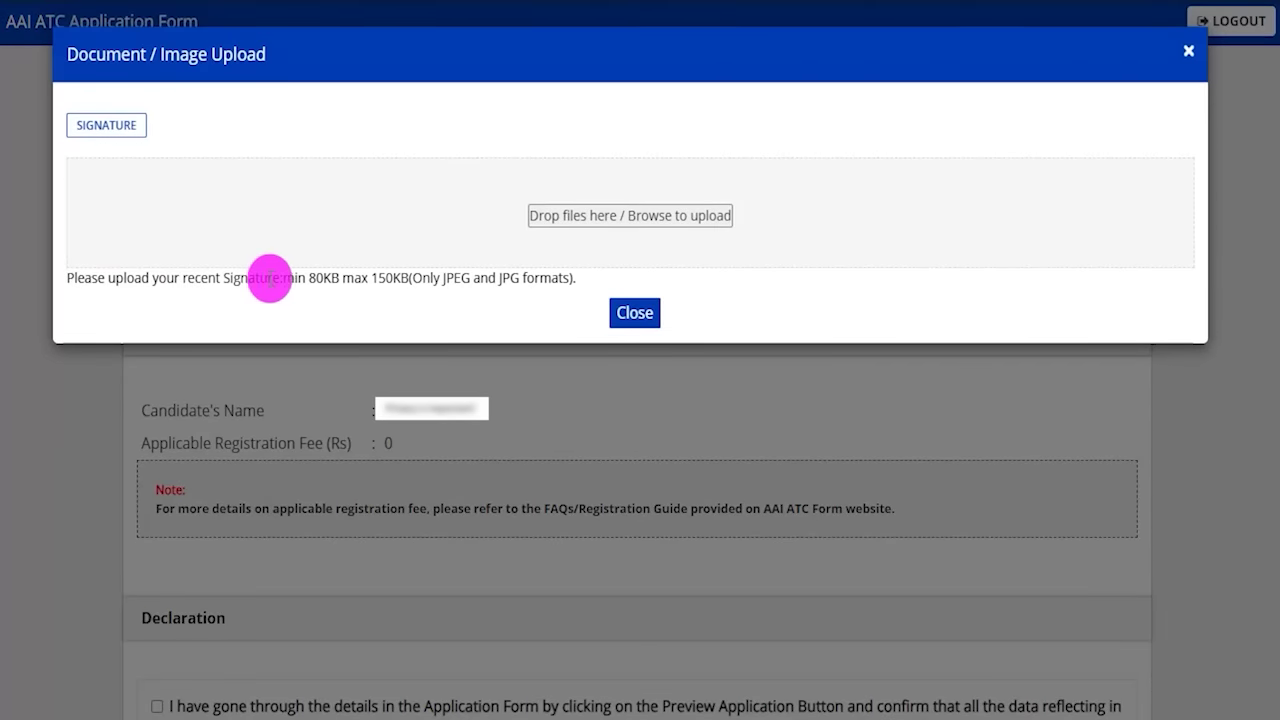
left_click_drag(308, 277, 550, 279)
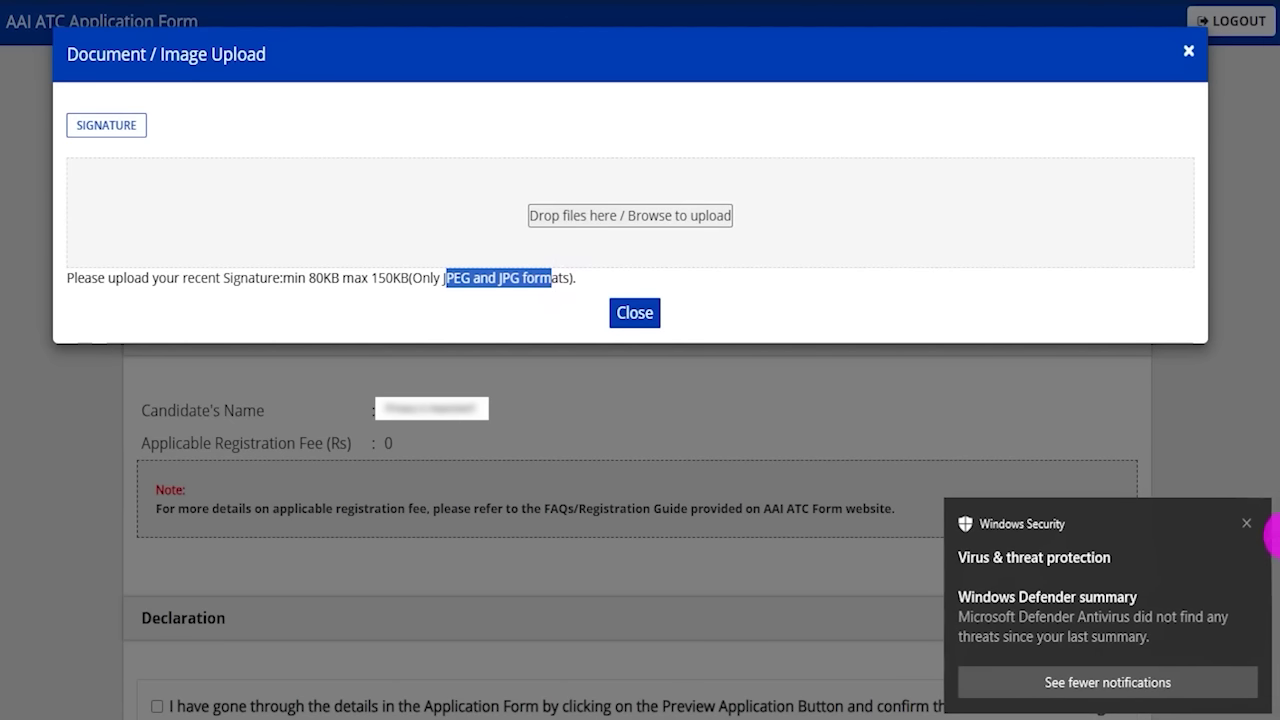
left_click(1246, 523)
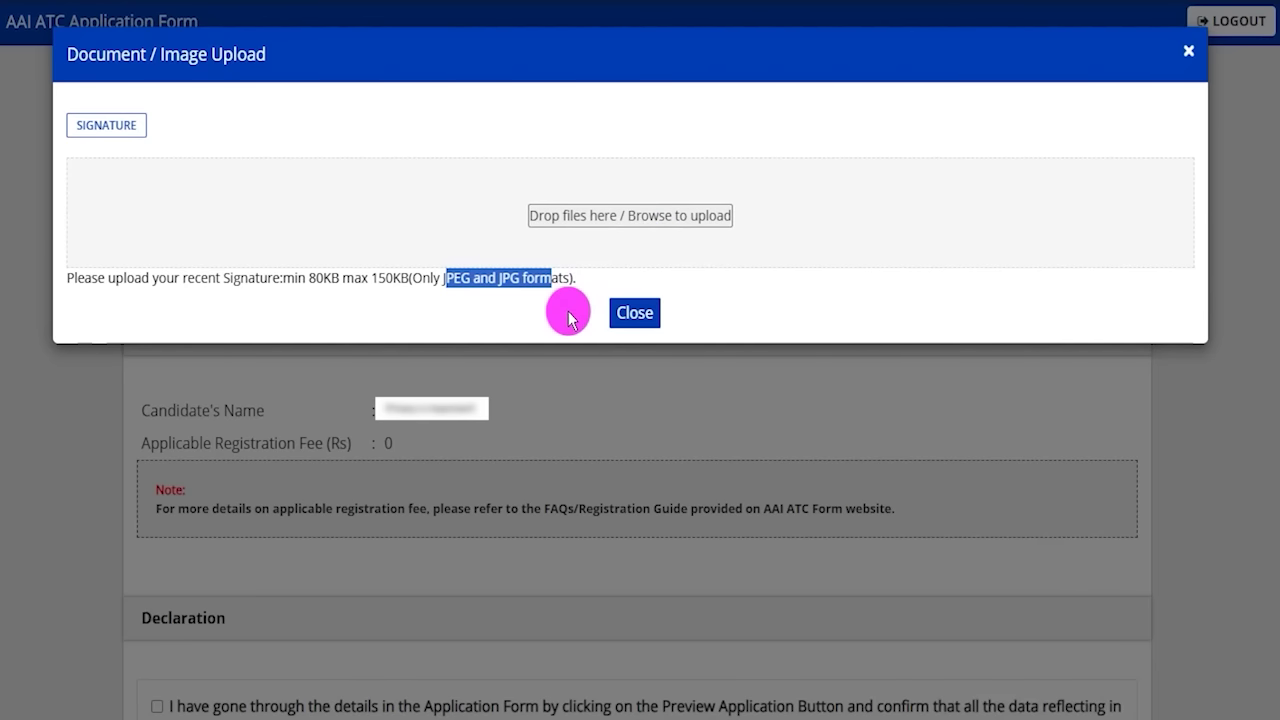
left_click(614, 313)
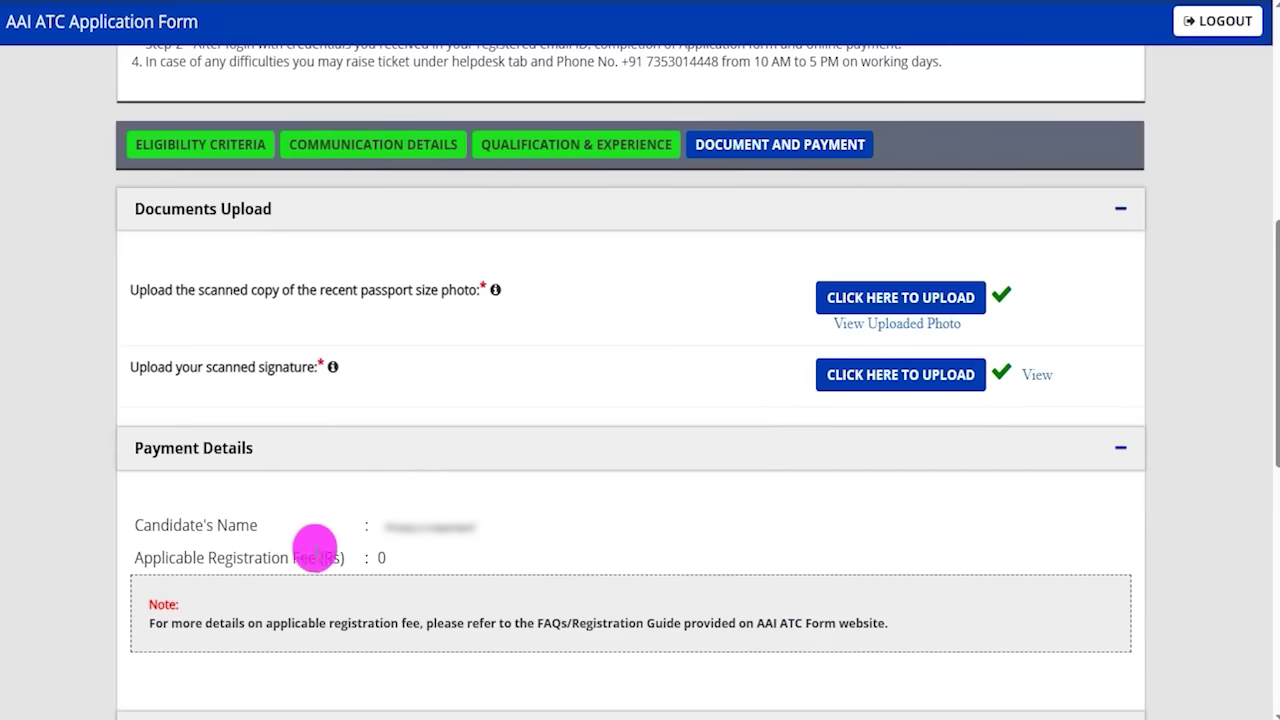
Compare the applicable registration fee under Payment Details with the category-wise application fees on the recruitment information page.
left_click_drag(192, 556, 387, 558)
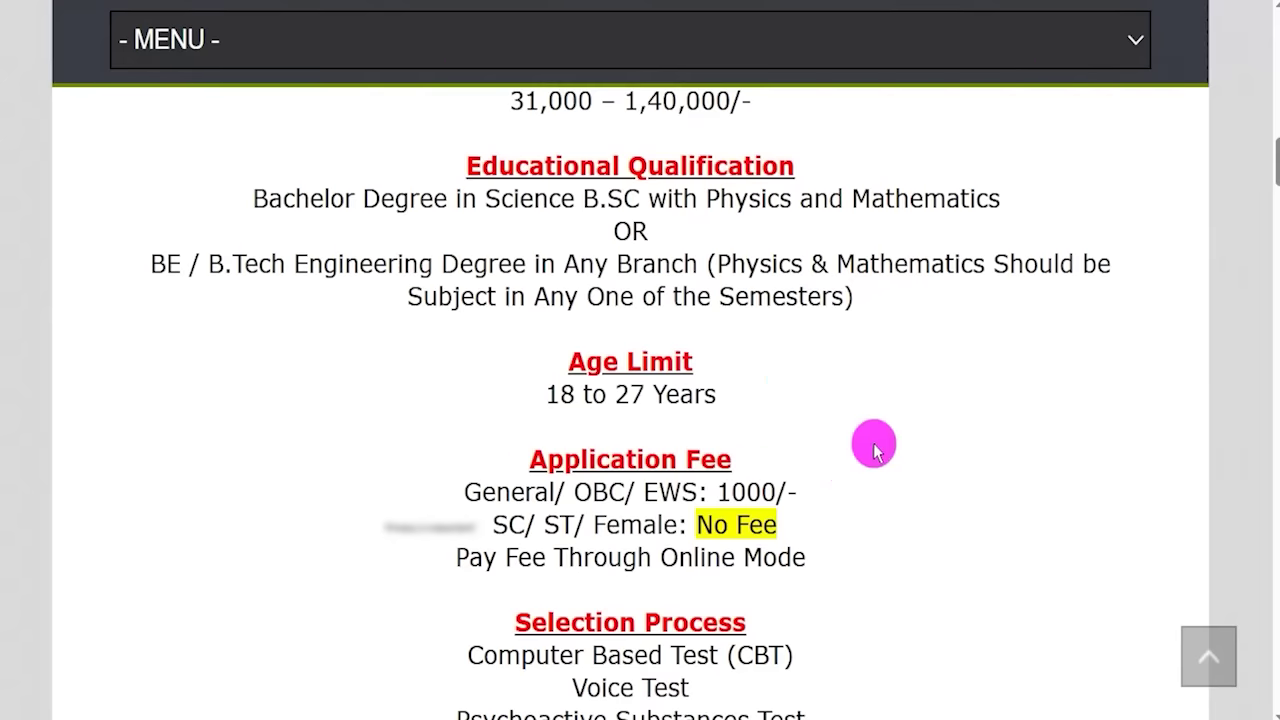
left_click_drag(487, 494, 775, 491)
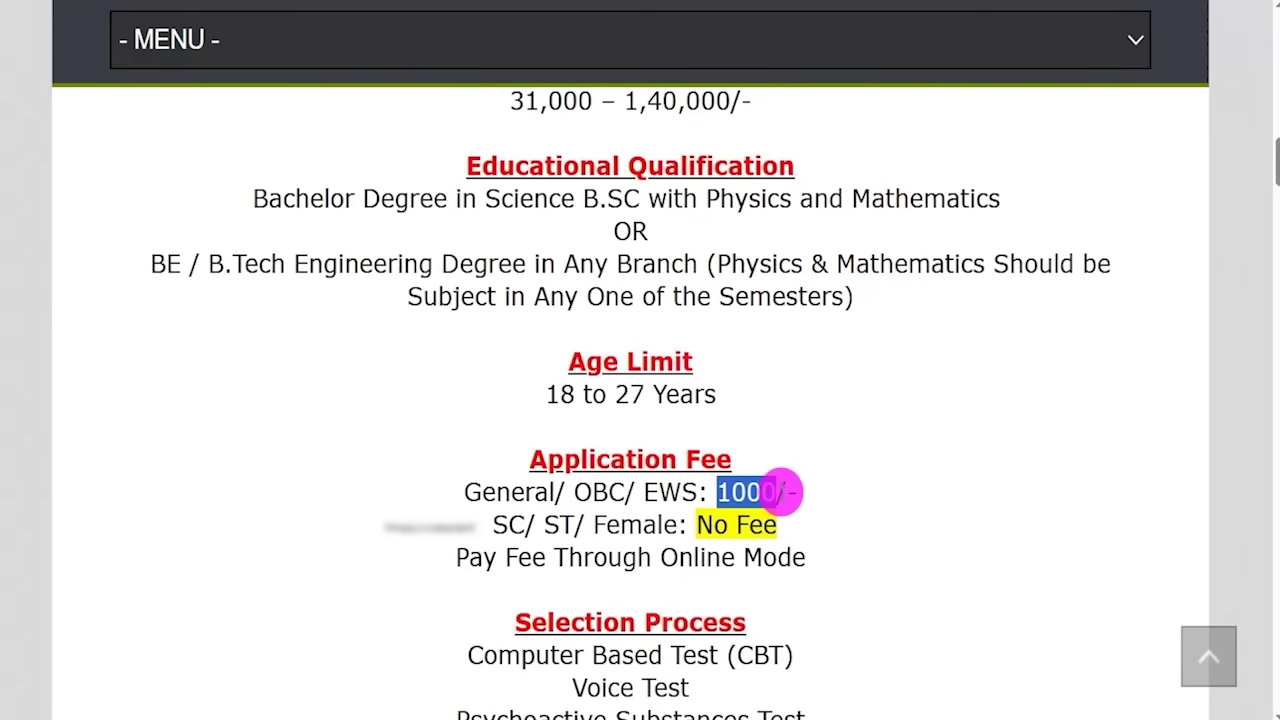
left_click_drag(492, 524, 690, 524)
left_click_drag(697, 524, 772, 522)
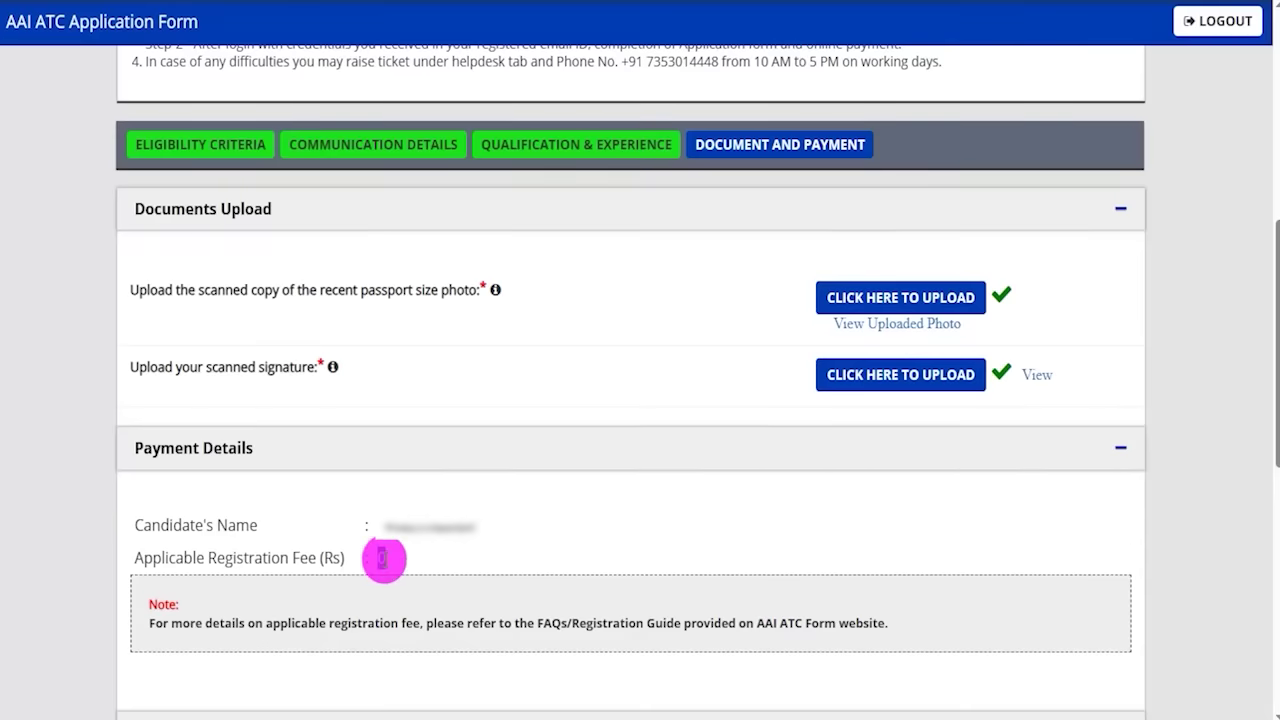
left_click_drag(383, 560, 386, 560)
left_click(463, 532)
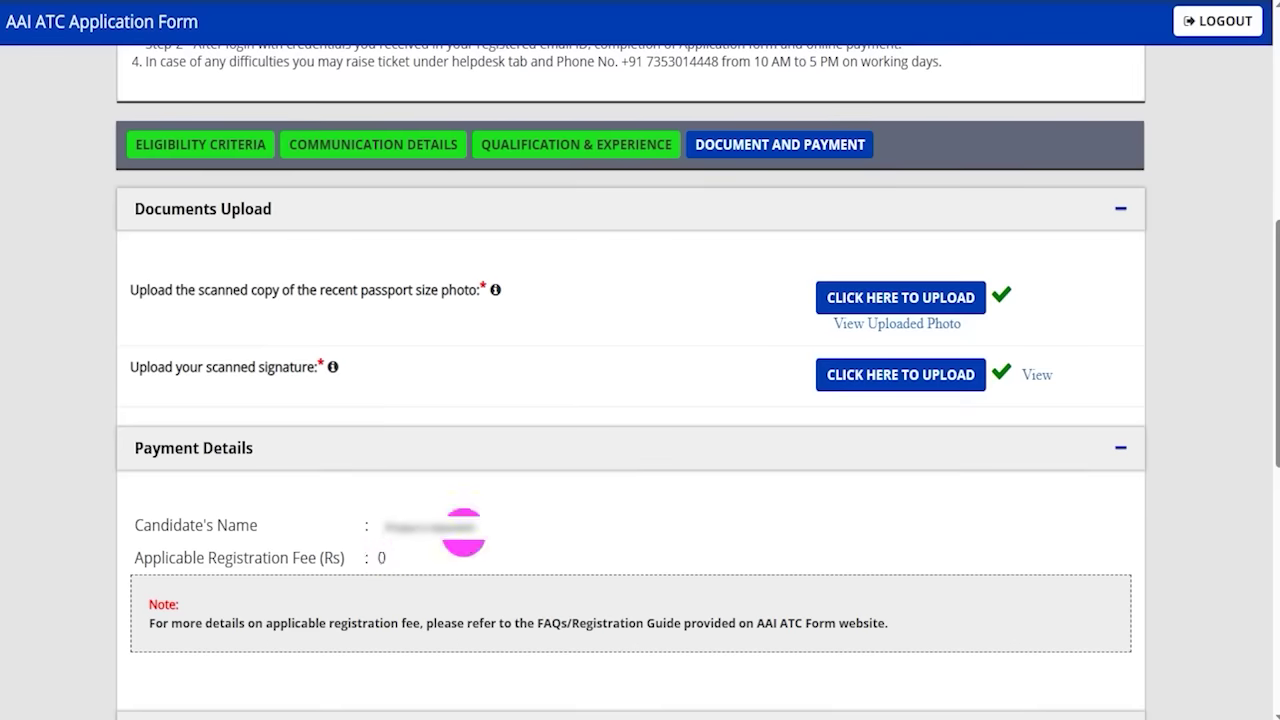
Accept all four declaration statements in the Declaration section.
scroll(175, 152, "down", 5)
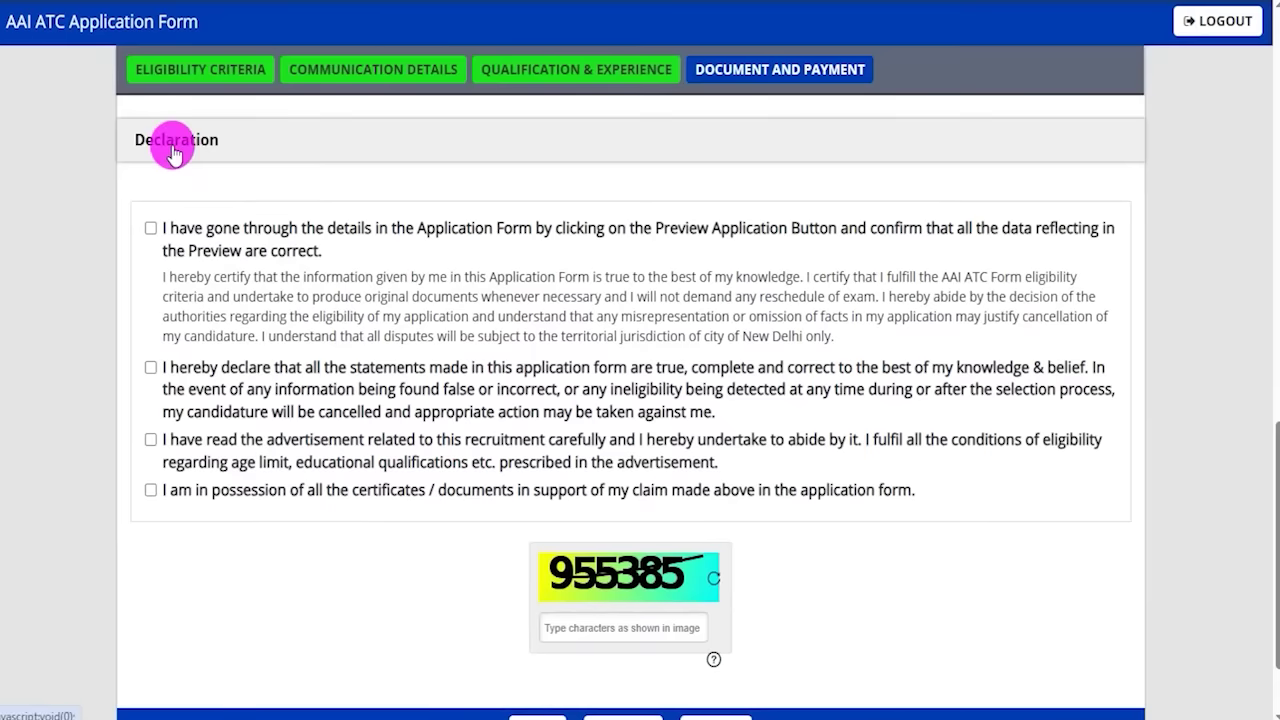
left_click(150, 228)
left_click(150, 367)
left_click(150, 440)
left_click(150, 490)
scroll(588, 488, "down", 2)
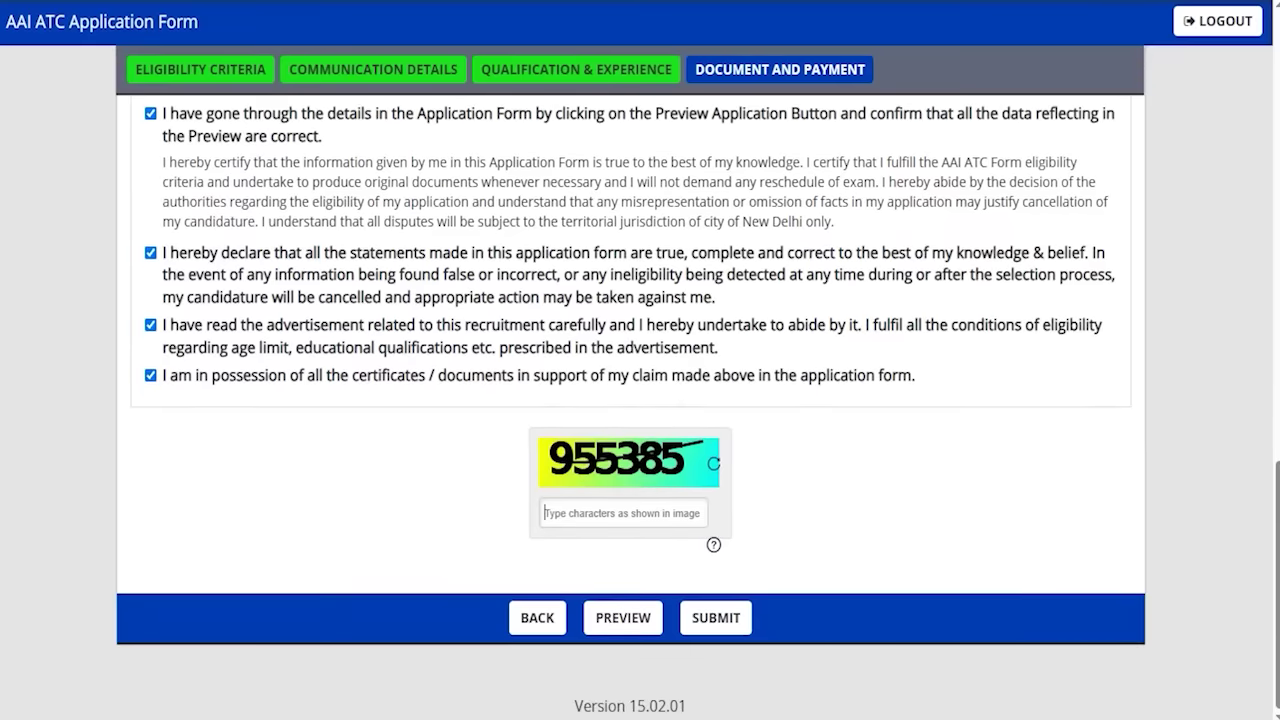
left_click_drag(490, 490, 613, 598)
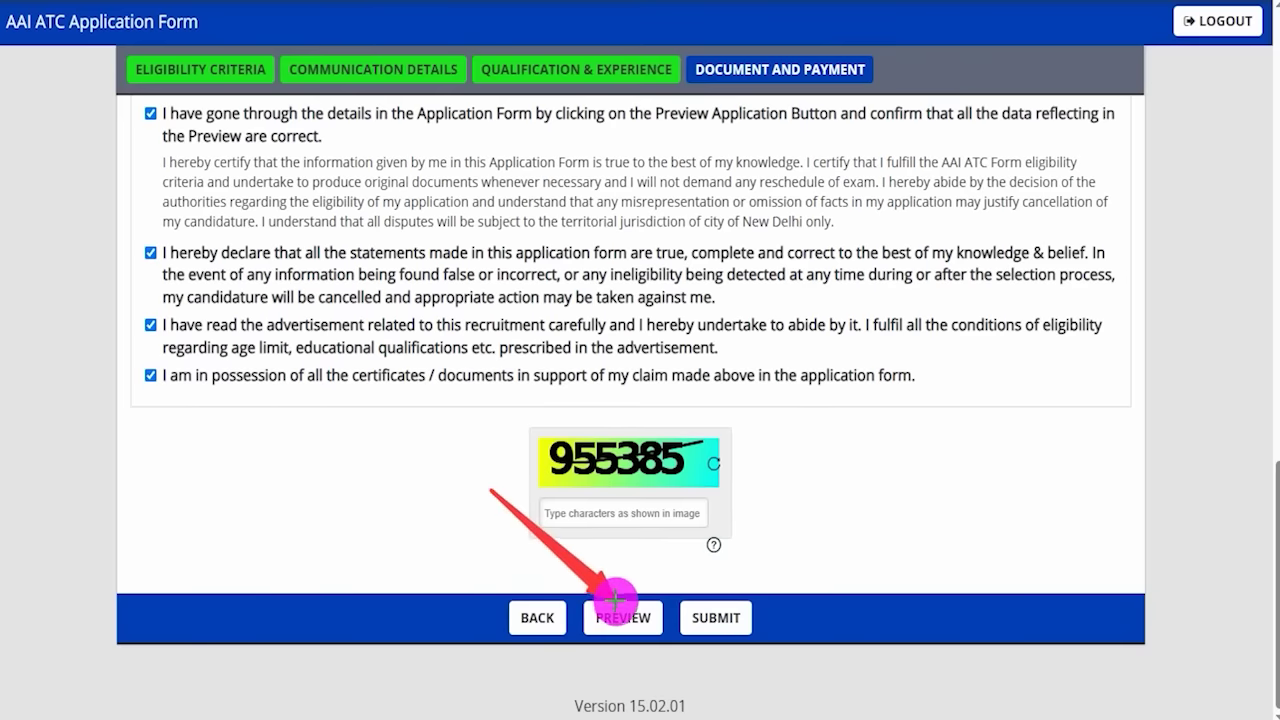
left_click_drag(258, 692, 508, 623)
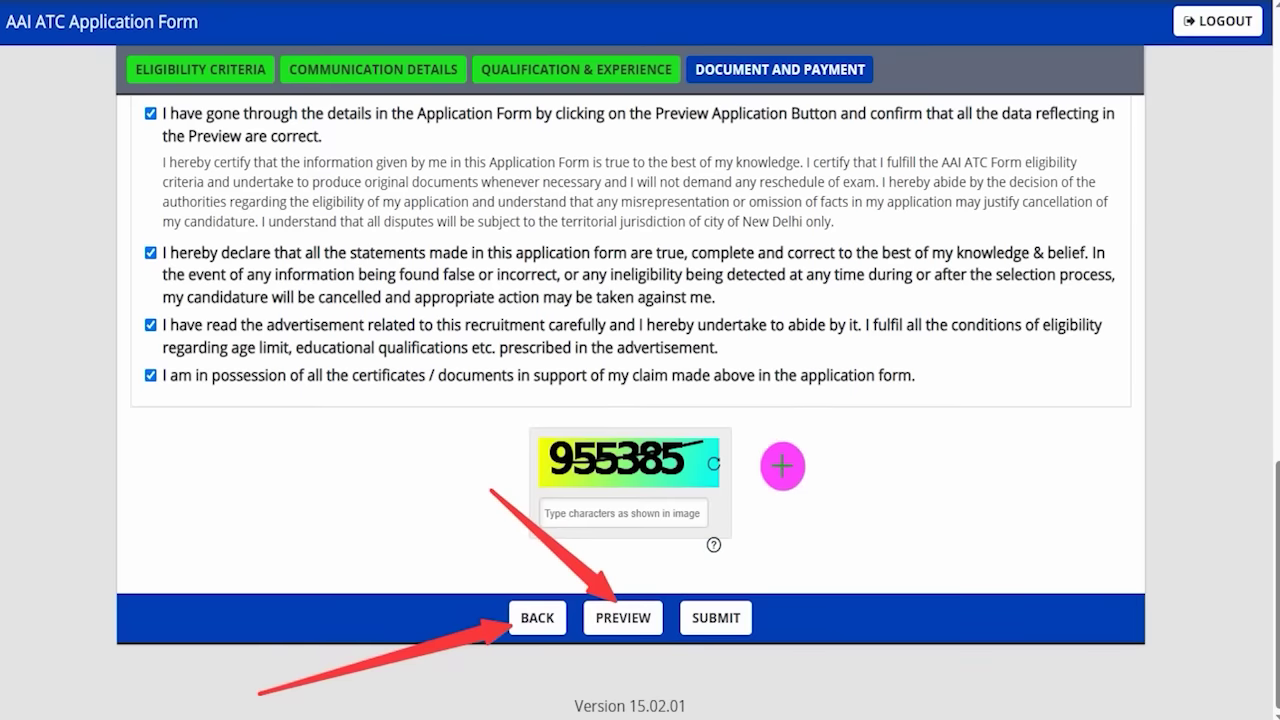
left_click_drag(943, 423, 752, 612)
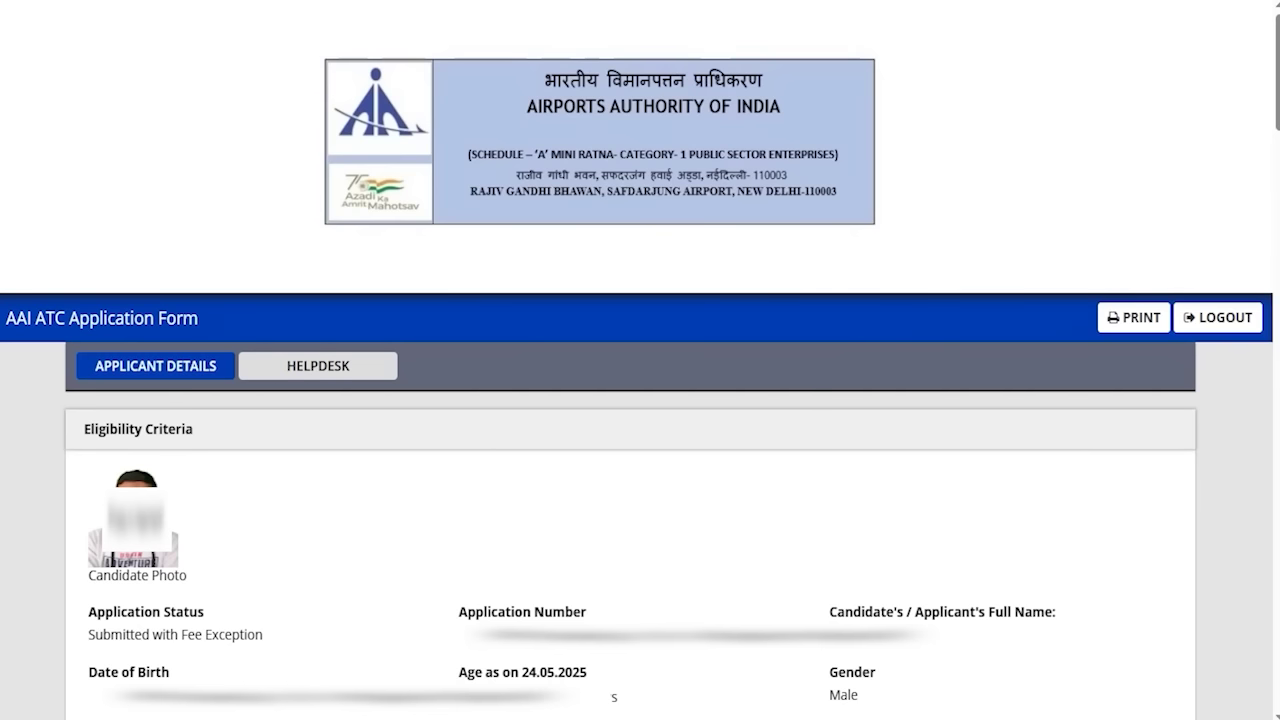
mouse_move(1062, 284)
left_mouse_down()
mouse_move(1163, 323)
mouse_move(1172, 349)
left_mouse_up()
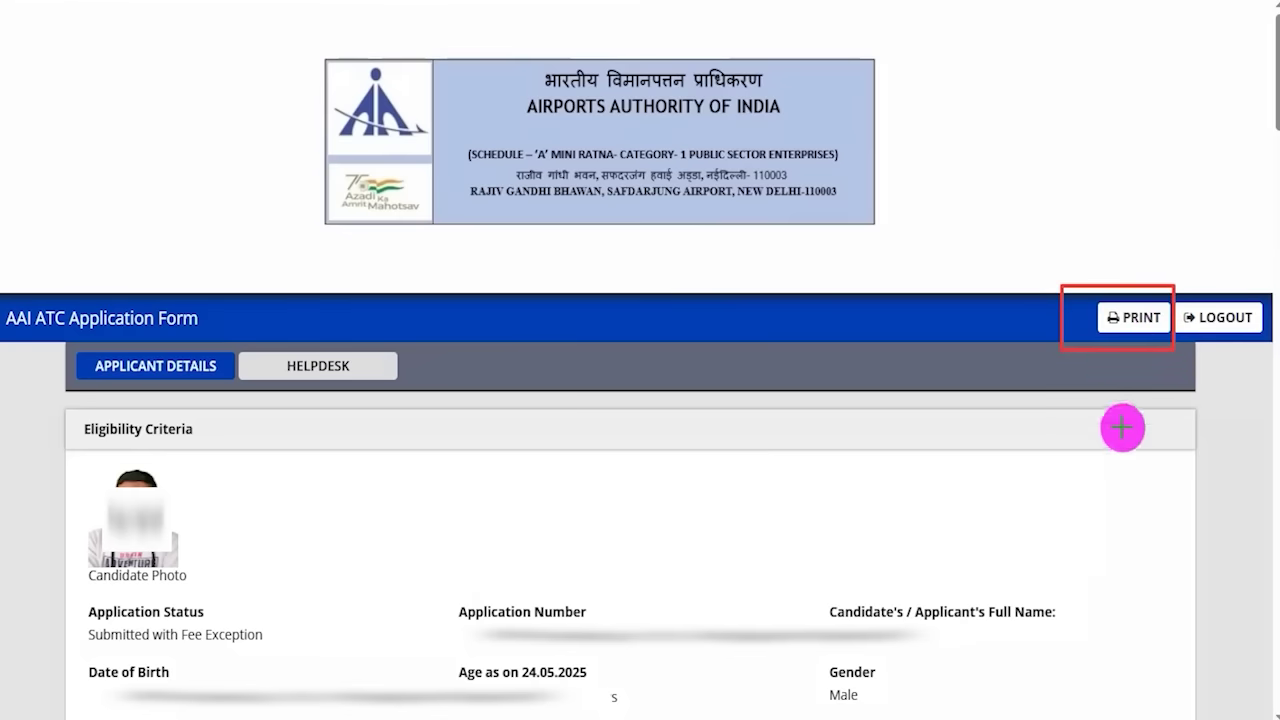
key("Escape")
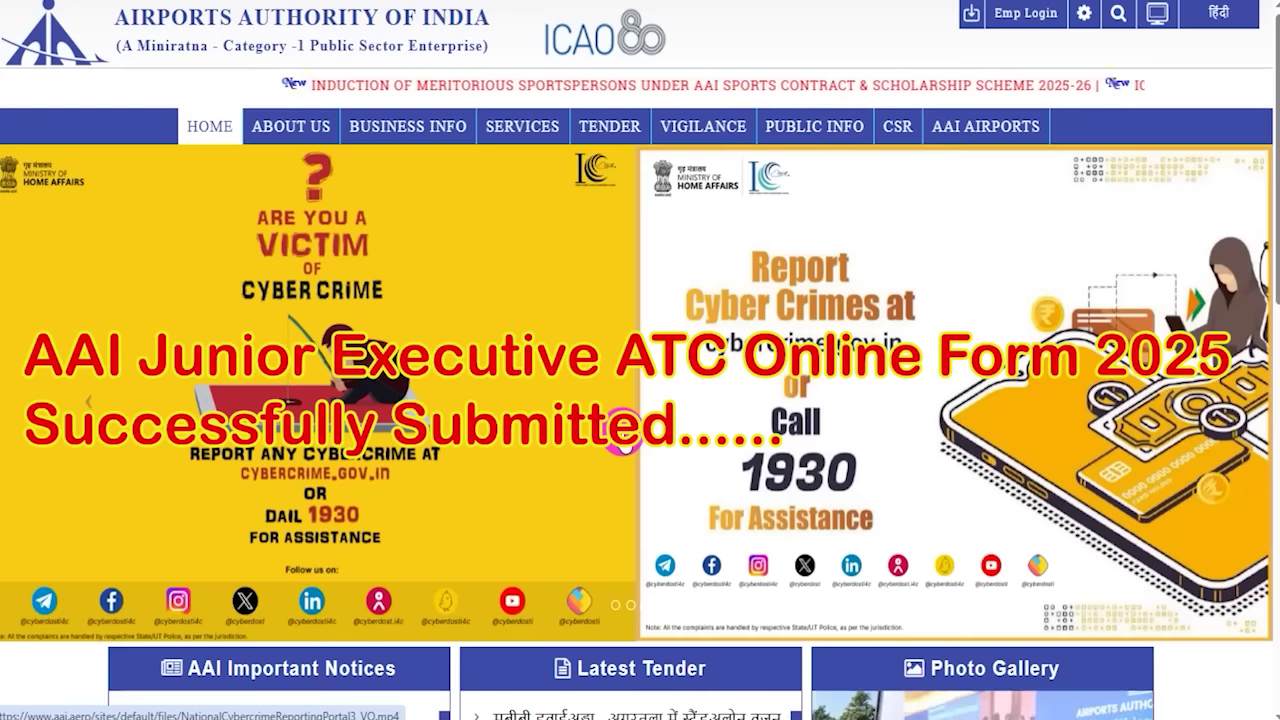
scroll(622, 440, "down", 1)
scroll(622, 440, "down", 3)
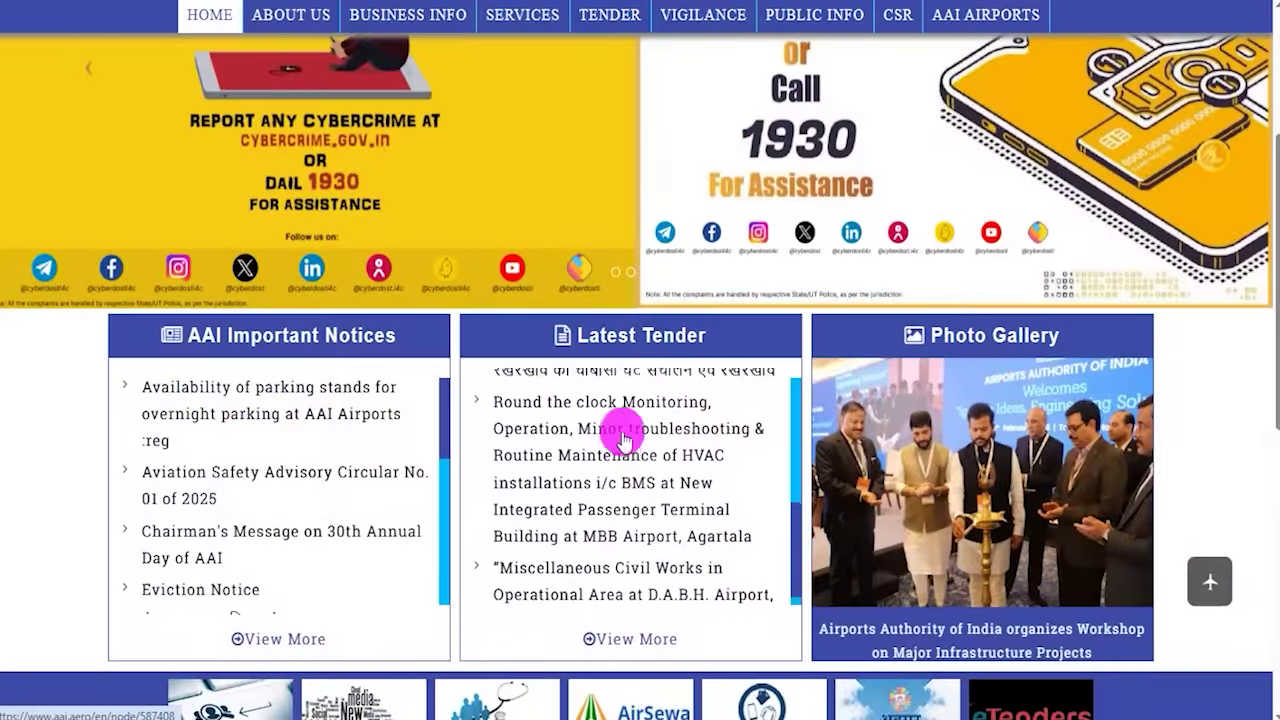
scroll(791, 323, "up", 4)
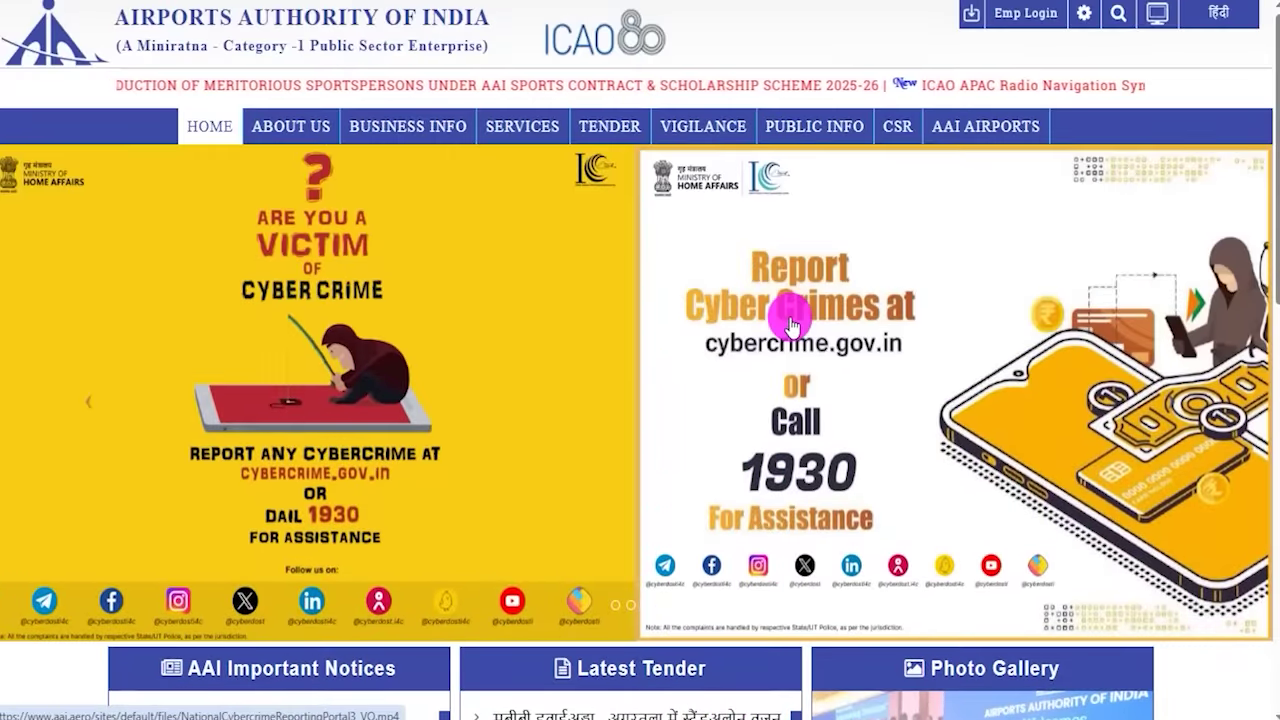